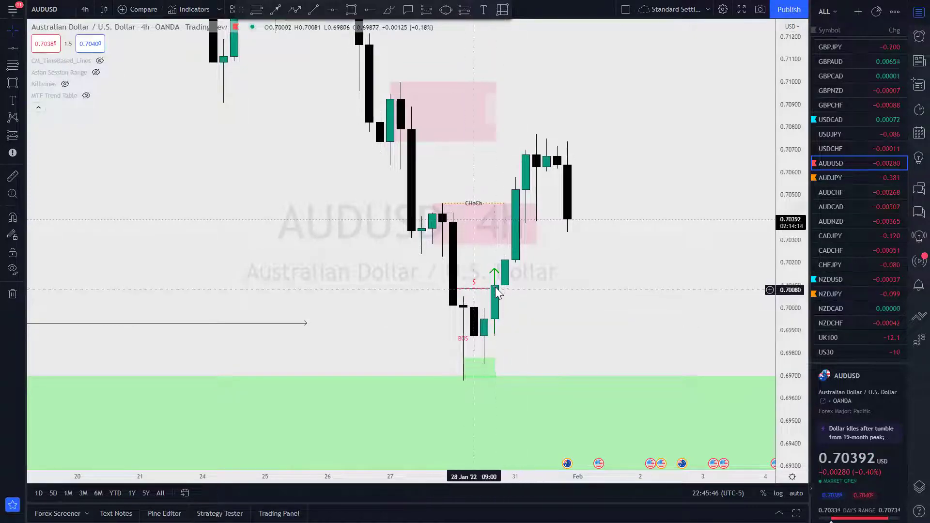
# Step: Extend the upper pink supply zone on the AUDUSD 4-hour chart forward to 1 Feb 2022 09:00
pyautogui.click(471, 289)
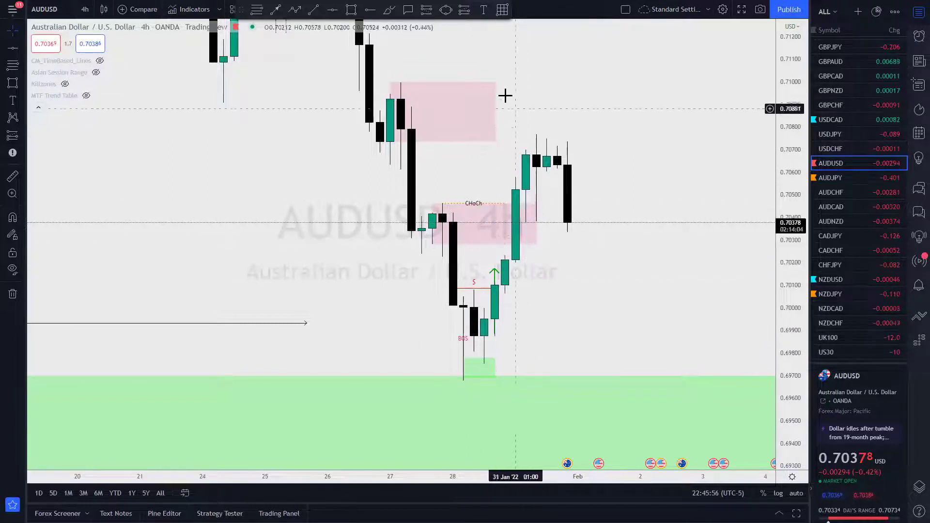
pyautogui.moveTo(495, 111); pyautogui.dragTo(599, 111)
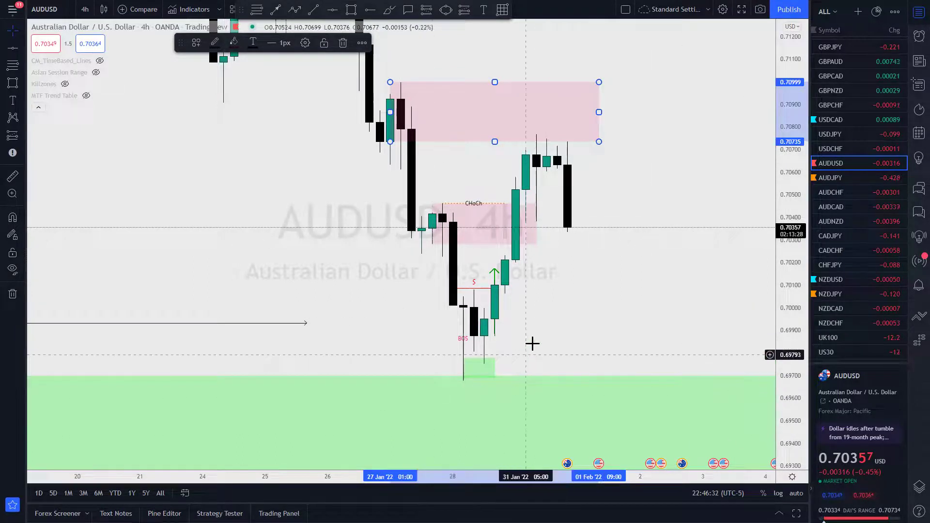
# Step: Switch the AUDUSD chart to the 15-minute timeframe and bring the 28 January price action at the green demand zone into view
pyautogui.scroll(1, 535, 343)
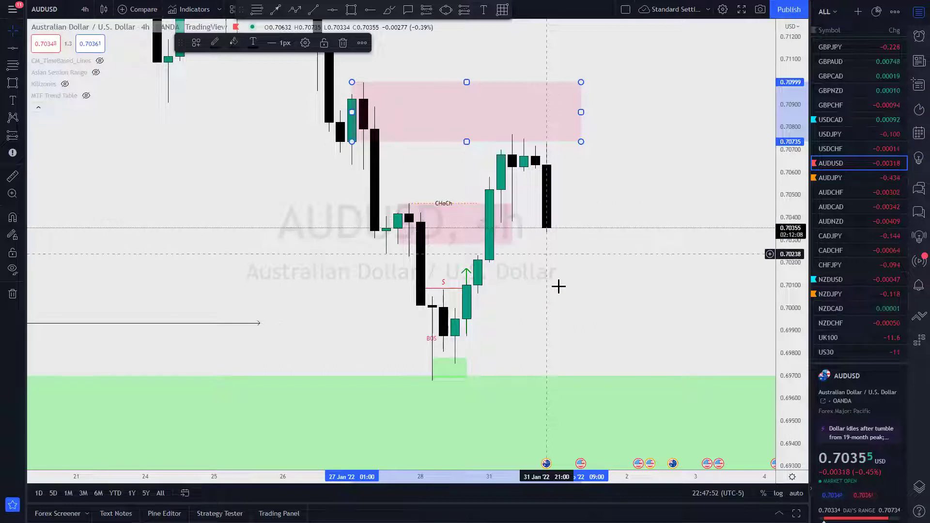
pyautogui.moveTo(689, 288); pyautogui.dragTo(722, 307)
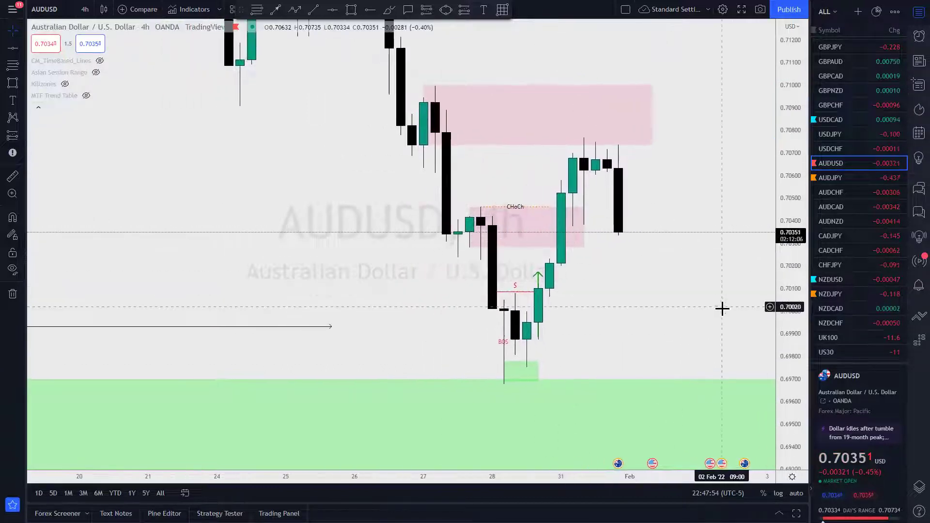
pyautogui.scroll(2, 717, 310)
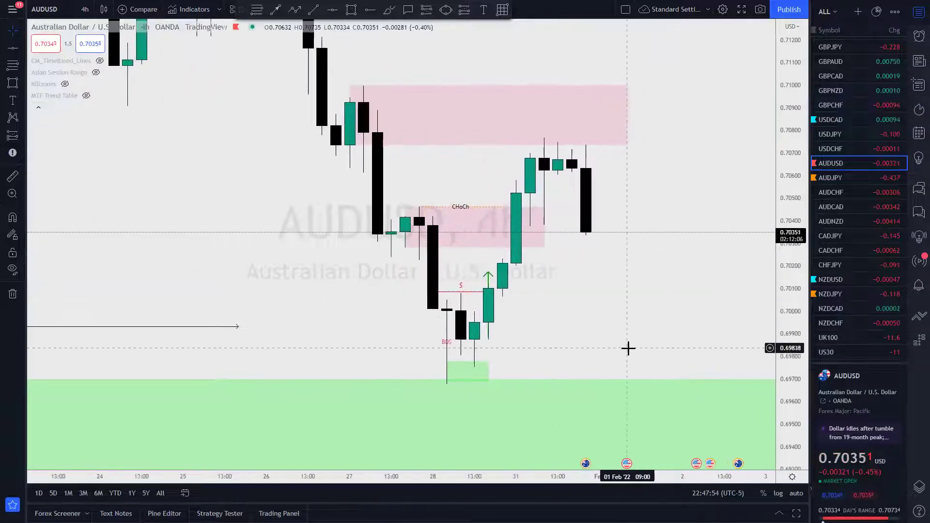
pyautogui.click(87, 11)
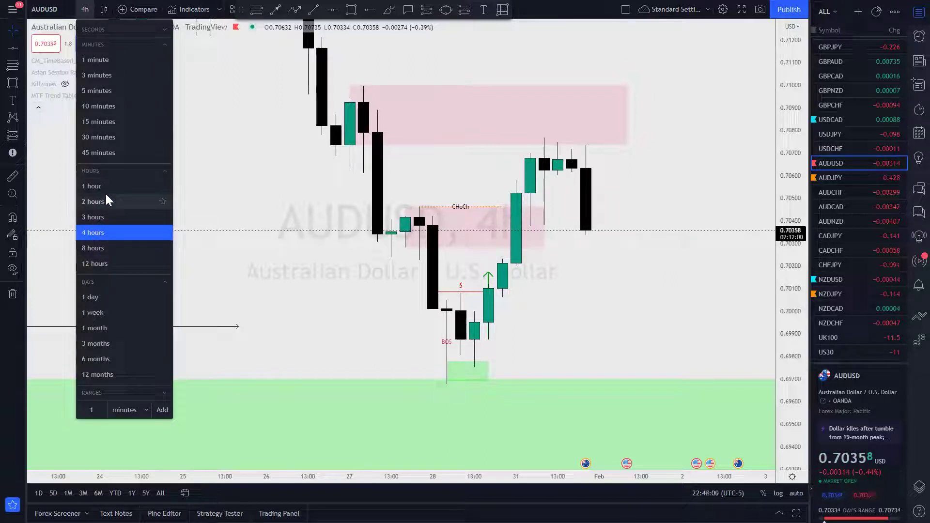
pyautogui.click(113, 122)
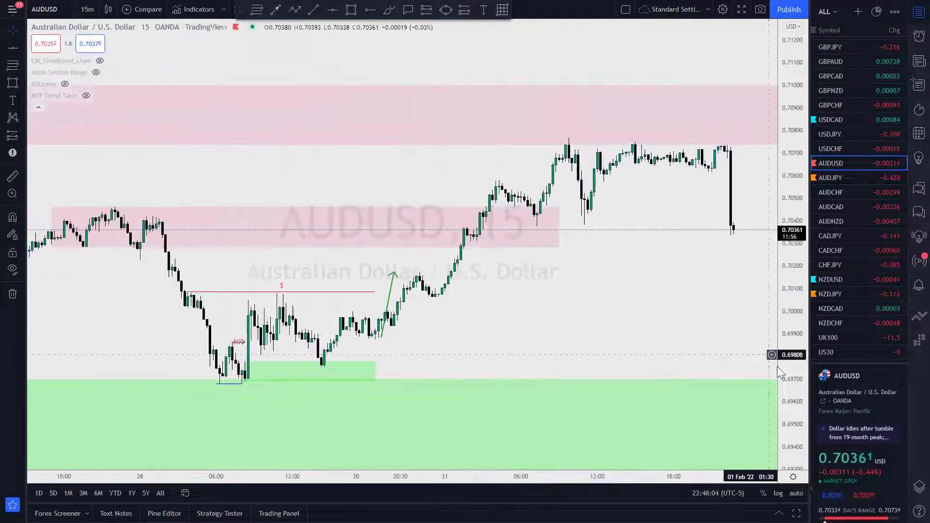
pyautogui.scroll(3, 523, 310)
pyautogui.moveTo(556, 308); pyautogui.dragTo(687, 298)
pyautogui.scroll(3, 712, 271)
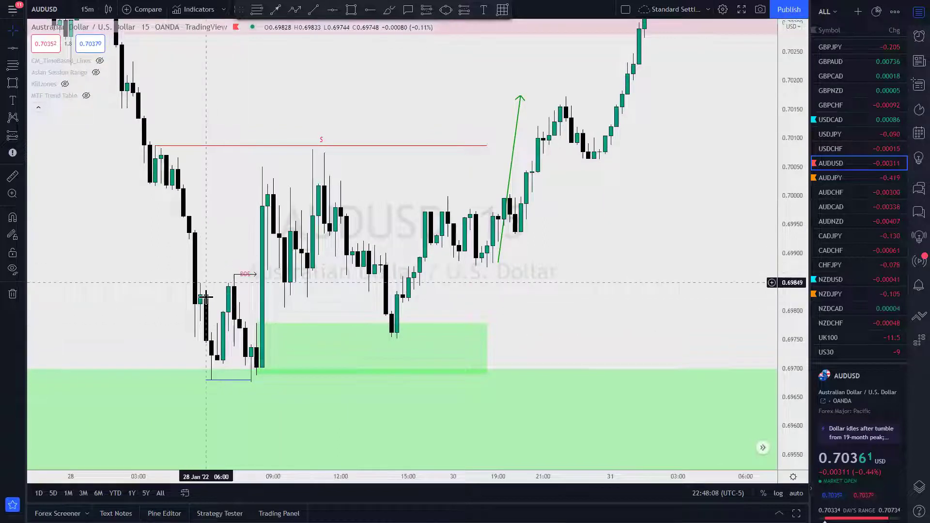
pyautogui.click(248, 380)
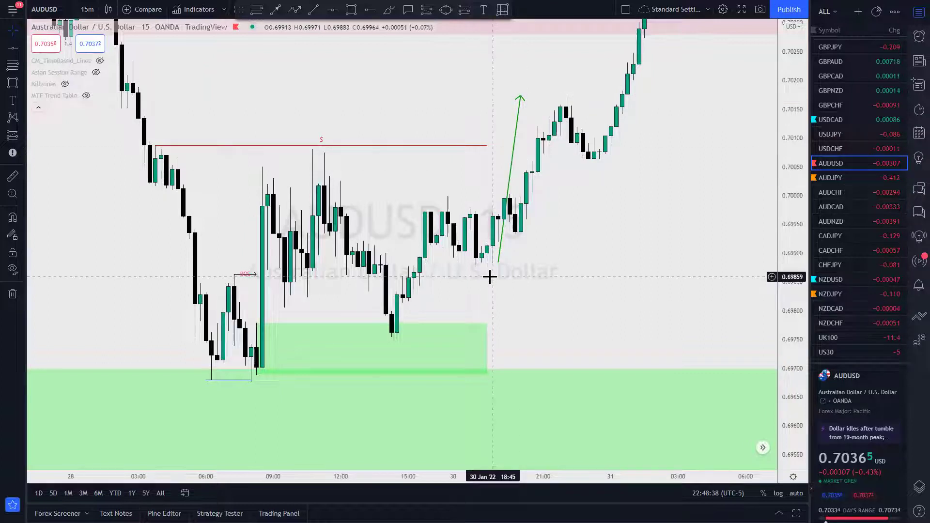
# Step: Apply the _X drawing template to the red $ line above the demand zone and align its text to Top
pyautogui.click(467, 145)
pyautogui.click(196, 43)
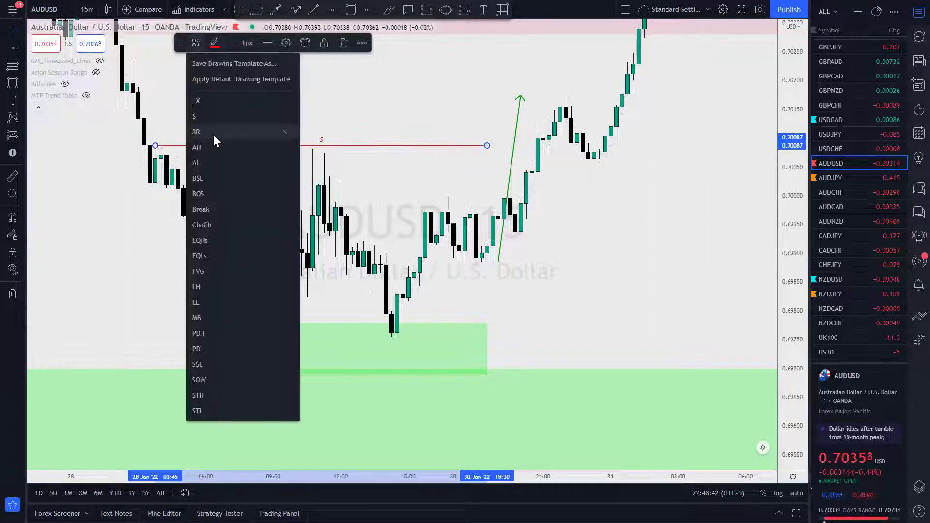
pyautogui.click(205, 104)
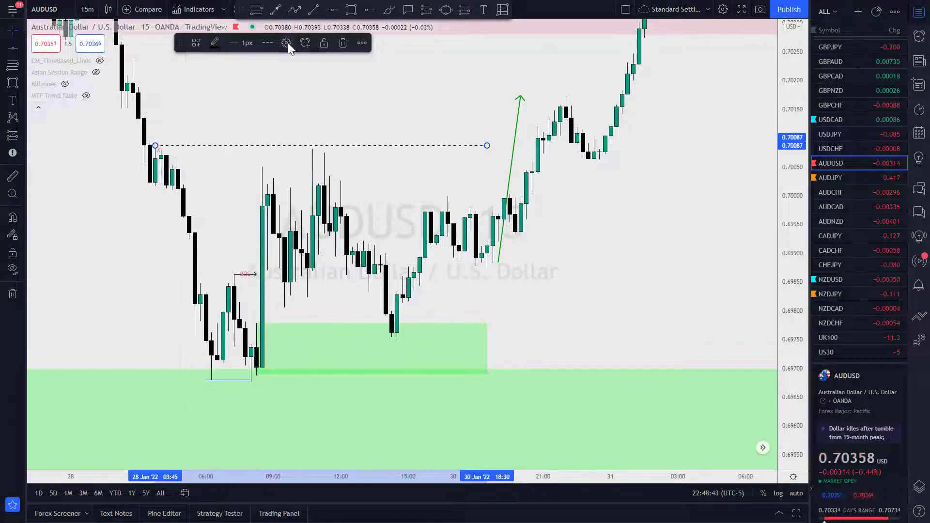
pyautogui.doubleClick(293, 147)
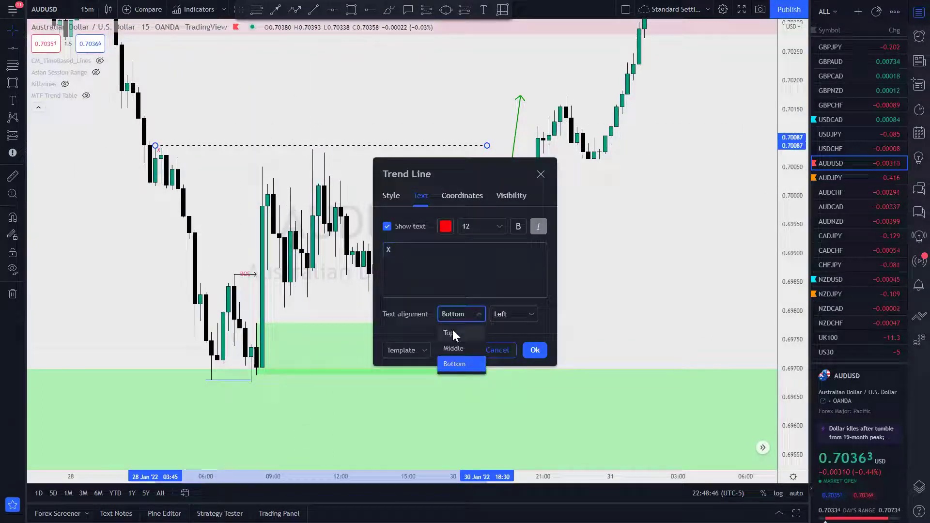
pyautogui.click(541, 357)
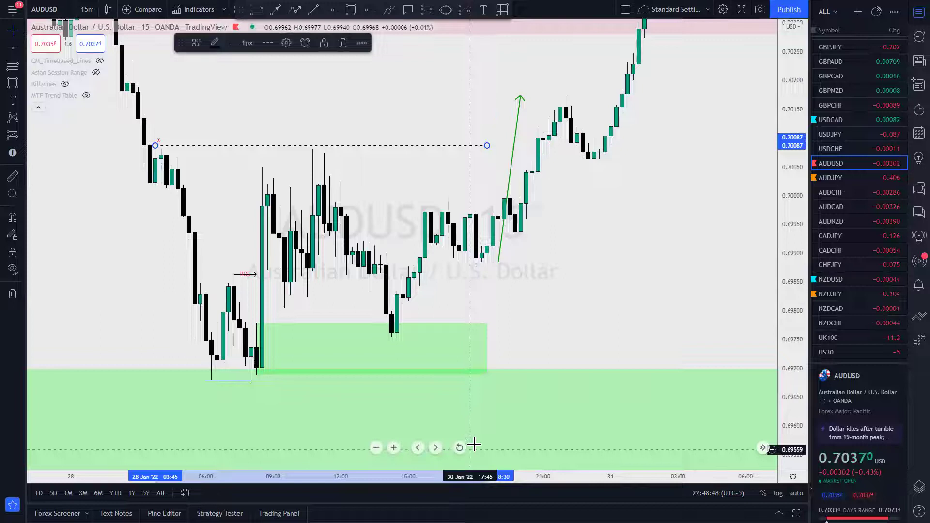
pyautogui.click(662, 196)
# Step: Shorten the lower pink supply zone so that it ends at 31 Jan 2022 01:15
pyautogui.moveTo(662, 195); pyautogui.dragTo(645, 301)
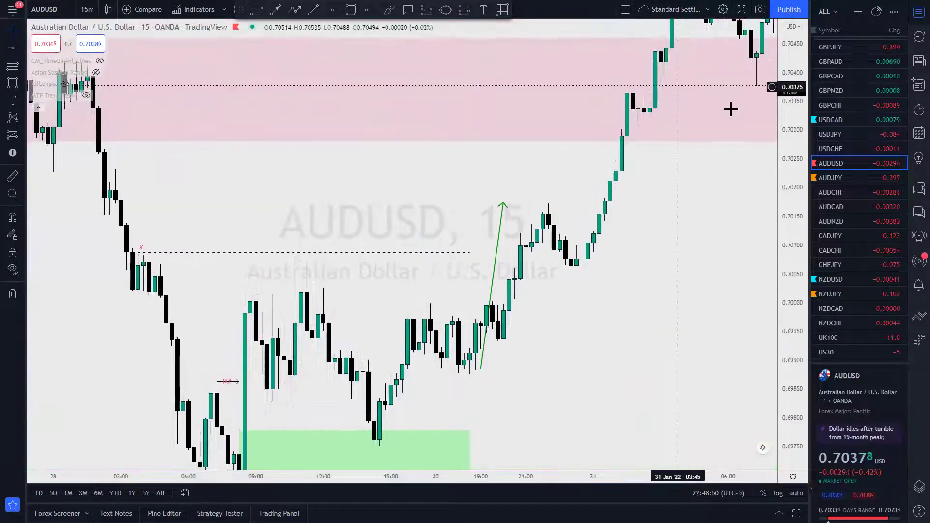
pyautogui.moveTo(731, 110); pyautogui.dragTo(653, 292)
pyautogui.scroll(-5, 725, 290)
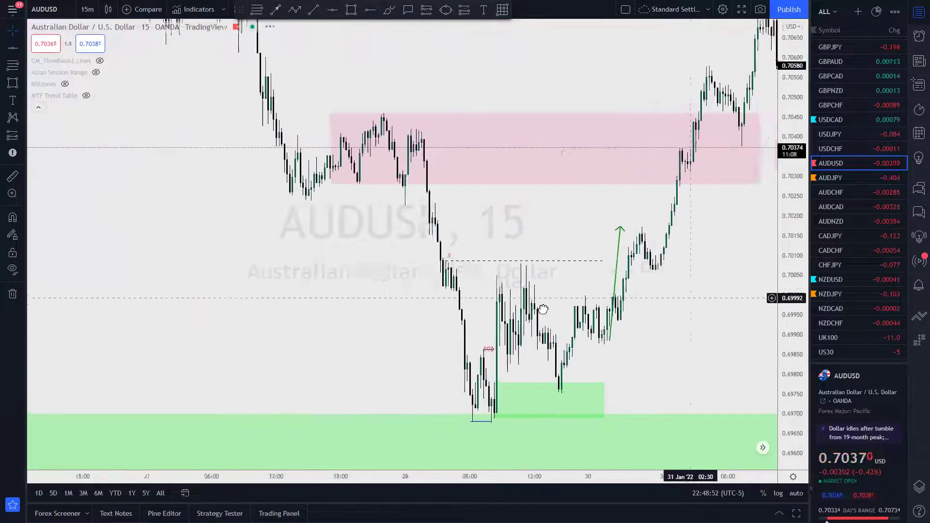
pyautogui.moveTo(542, 309); pyautogui.dragTo(397, 320)
pyautogui.moveTo(609, 207); pyautogui.dragTo(542, 332)
pyautogui.click(542, 284)
pyautogui.moveTo(546, 285); pyautogui.dragTo(462, 285)
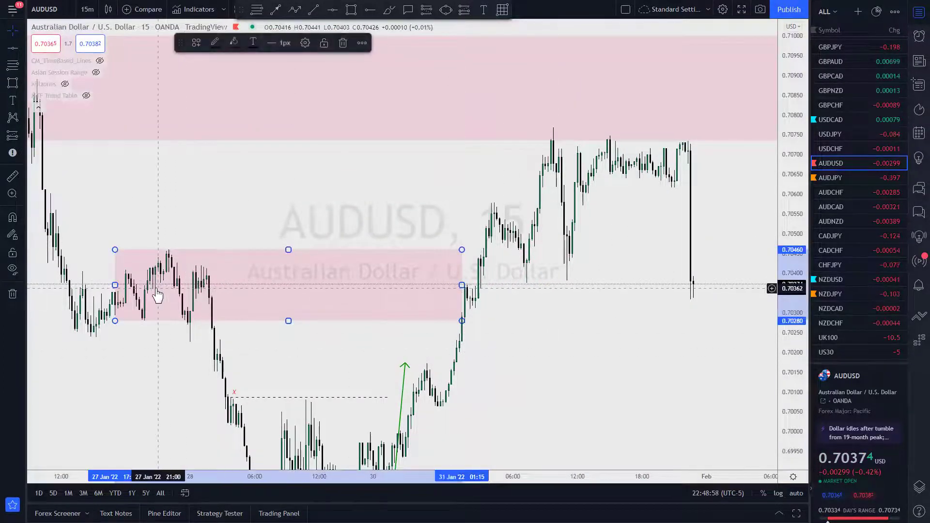
# Step: Open the AUDJPY chart from the watchlist and set it to the 4-hour timeframe
pyautogui.scroll(-2, 618, 296)
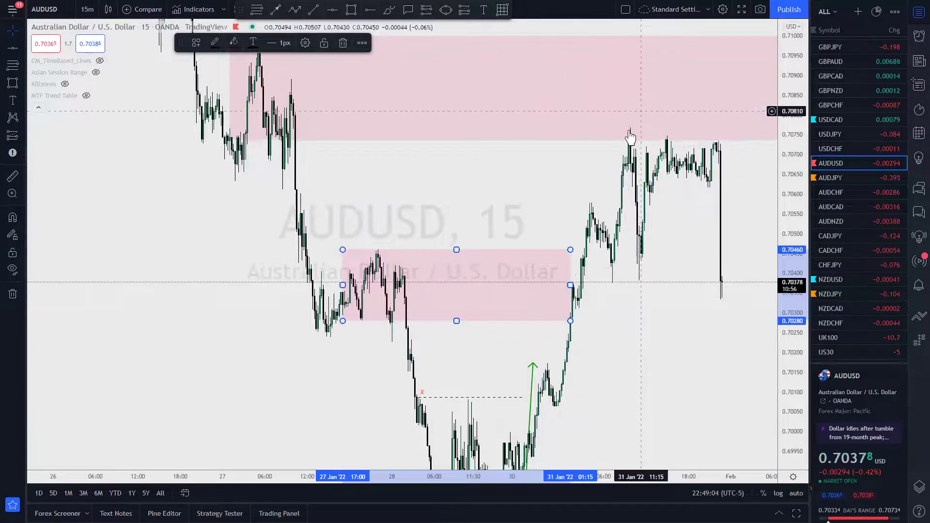
pyautogui.moveTo(461, 178); pyautogui.dragTo(319, 188)
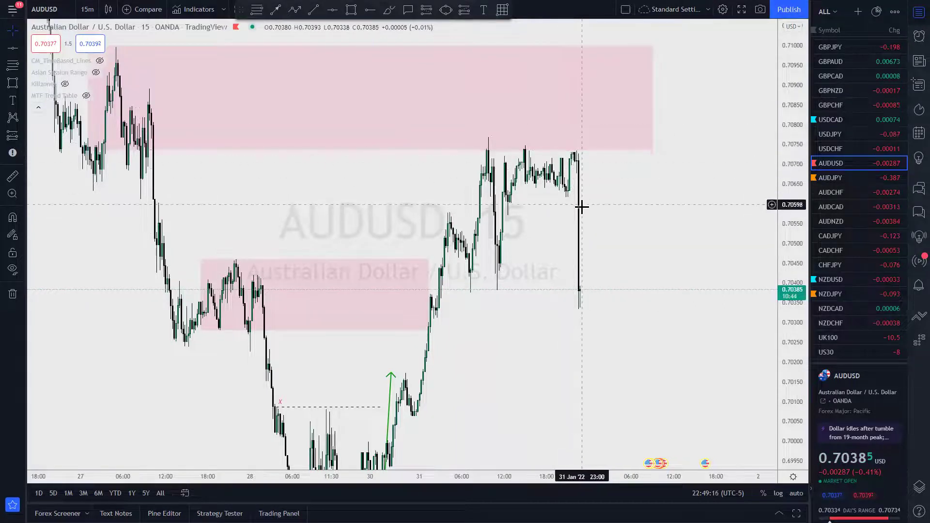
pyautogui.moveTo(746, 221); pyautogui.dragTo(778, 213)
pyautogui.click(850, 176)
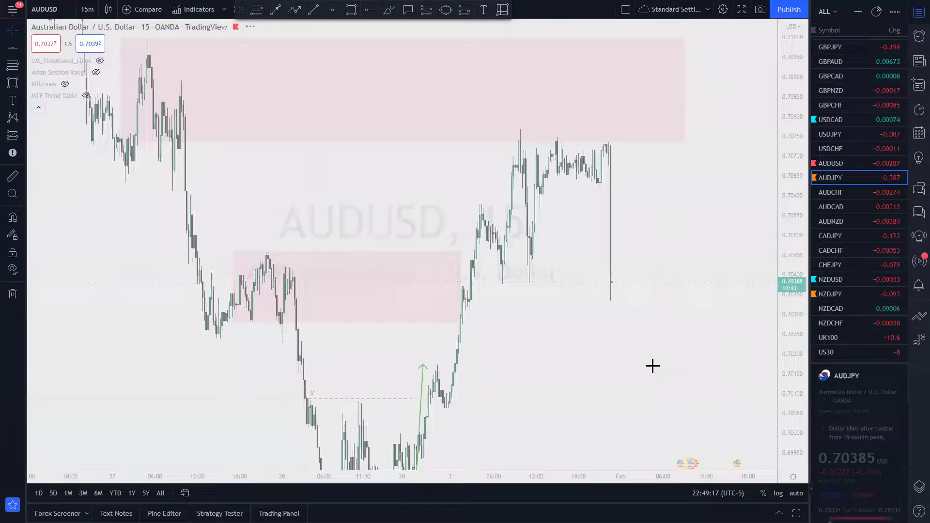
pyautogui.click(93, 10)
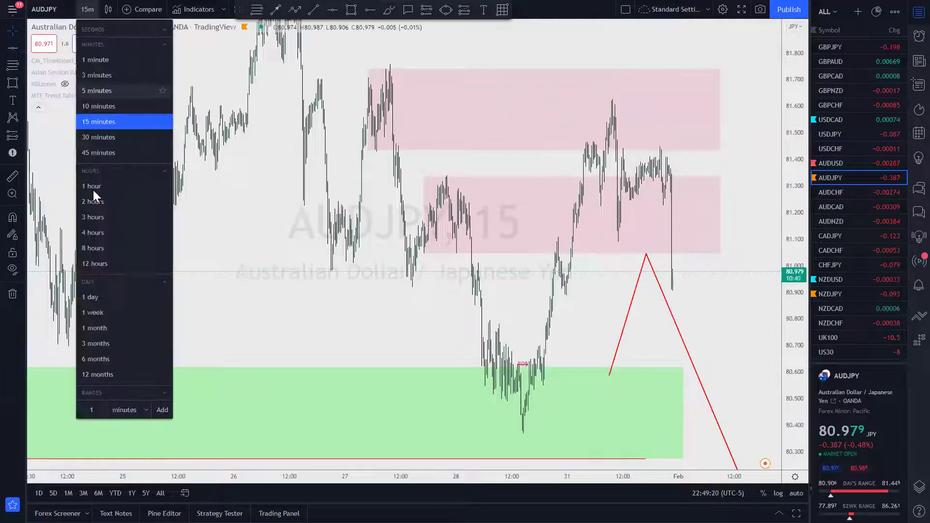
pyautogui.click(106, 231)
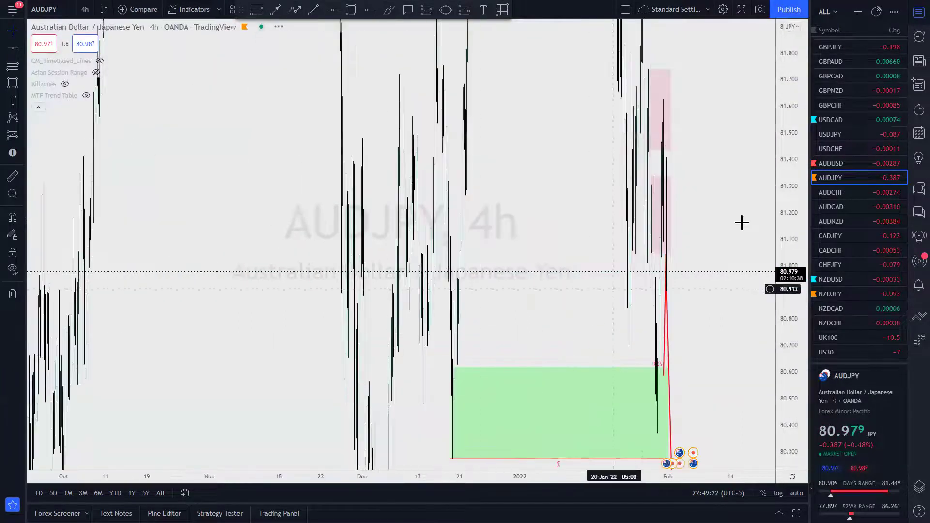
# Step: Examine the AUDJPY 4-hour demand zone from its December origin to the recent reaction and the pink supply zones above it
pyautogui.scroll(3, 717, 448)
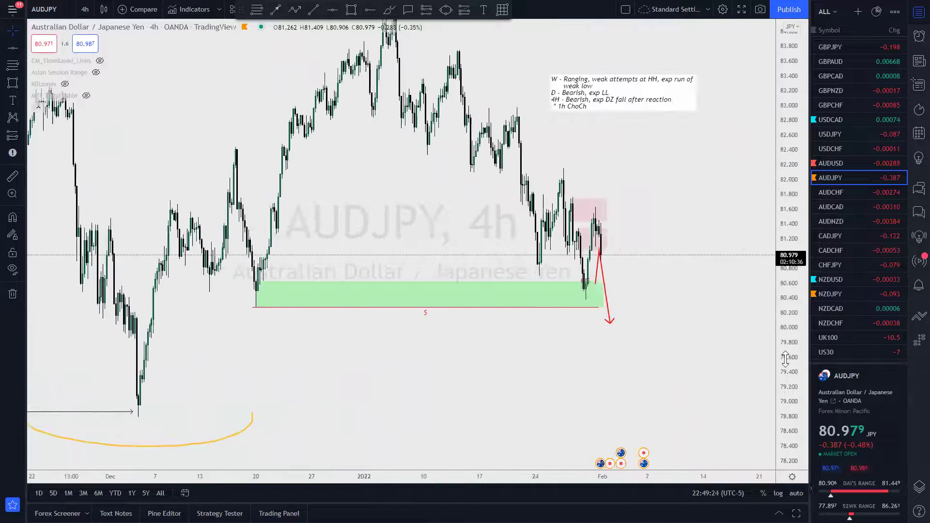
pyautogui.moveTo(796, 249); pyautogui.dragTo(722, 376)
pyautogui.scroll(4, 717, 376)
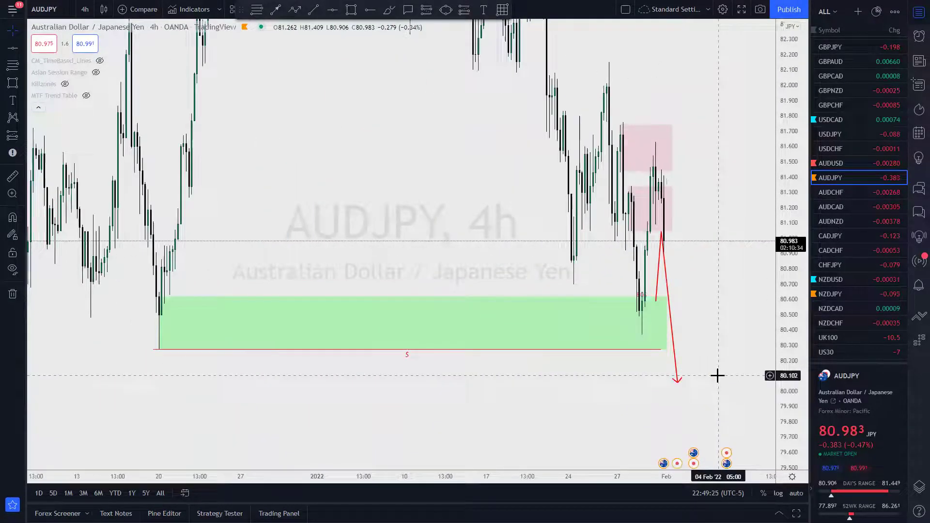
pyautogui.scroll(3, 596, 406)
pyautogui.moveTo(621, 328); pyautogui.dragTo(721, 320)
pyautogui.scroll(3, 720, 320)
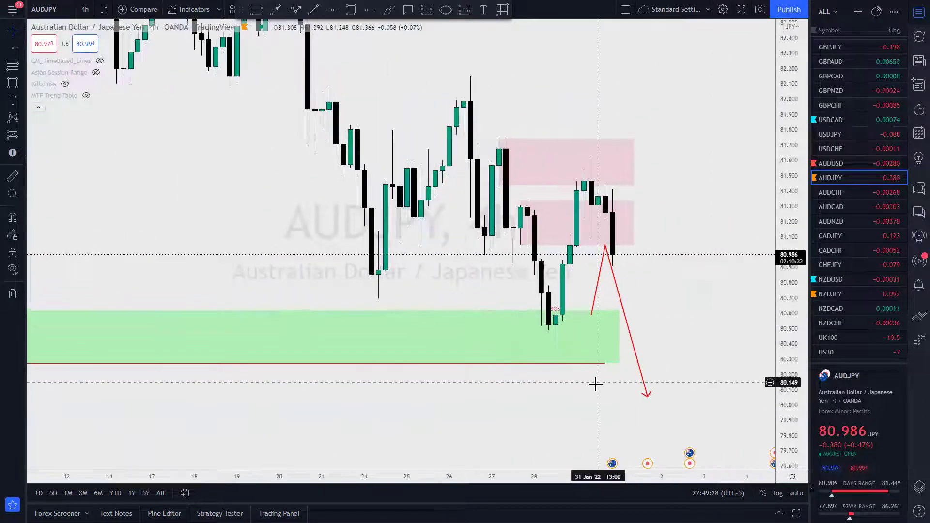
pyautogui.scroll(-6, 426, 378)
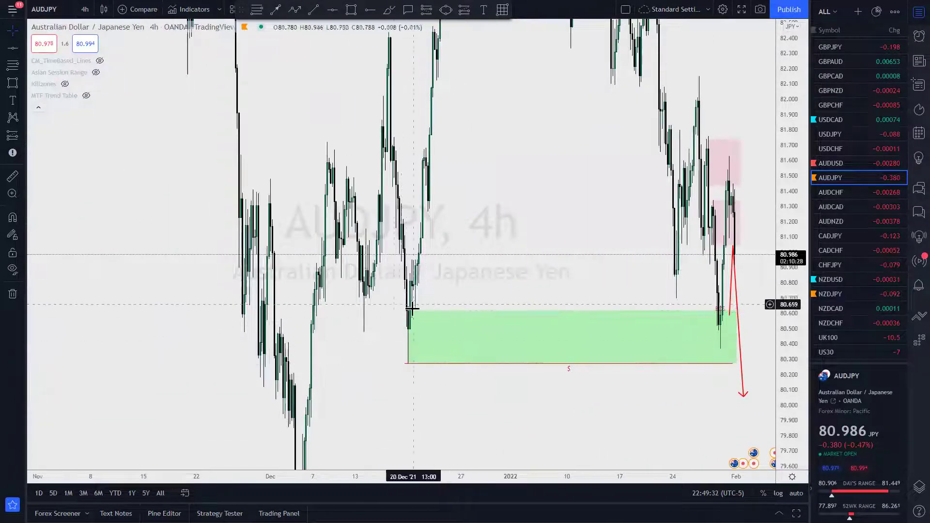
pyautogui.scroll(4, 615, 333)
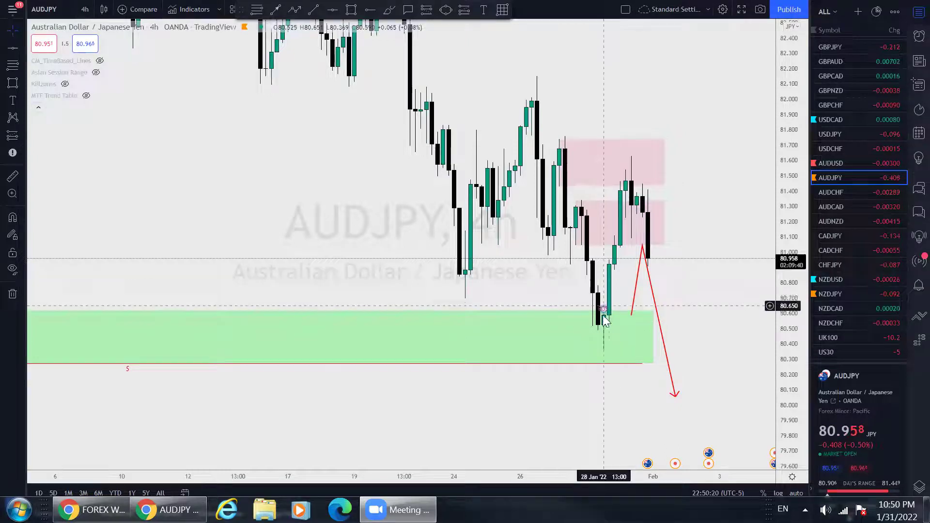
# Step: Switch the AUDJPY chart to the 15-minute timeframe and bring the BOS mark at the green demand zone into close view
pyautogui.click(84, 9)
pyautogui.click(113, 120)
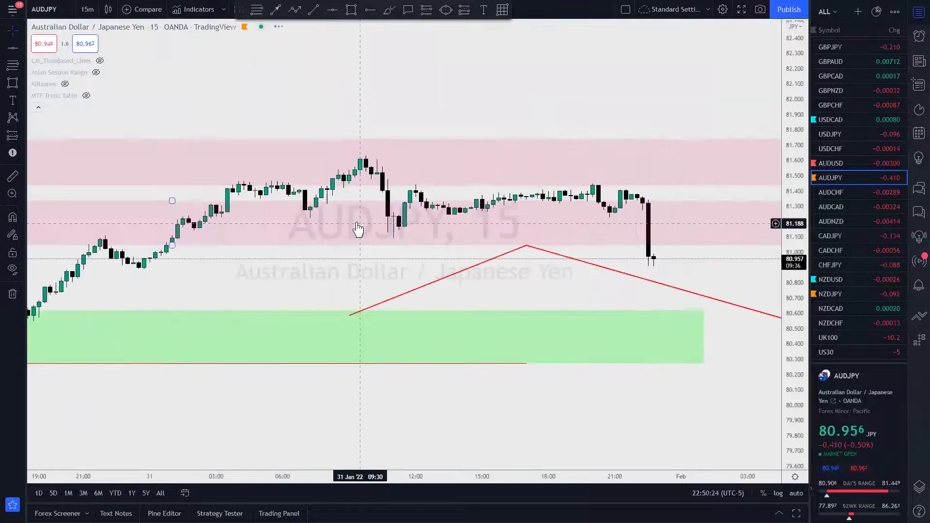
pyautogui.moveTo(794, 363); pyautogui.dragTo(795, 335)
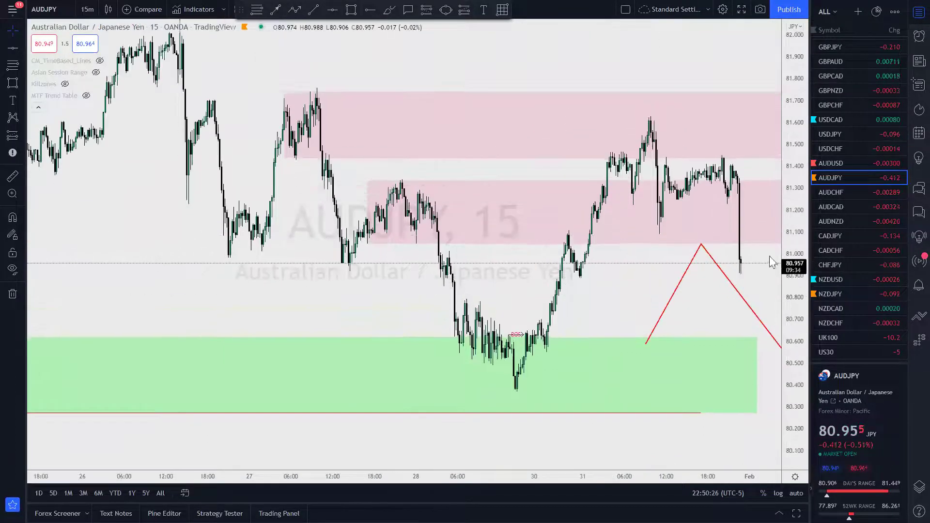
pyautogui.scroll(3, 627, 307)
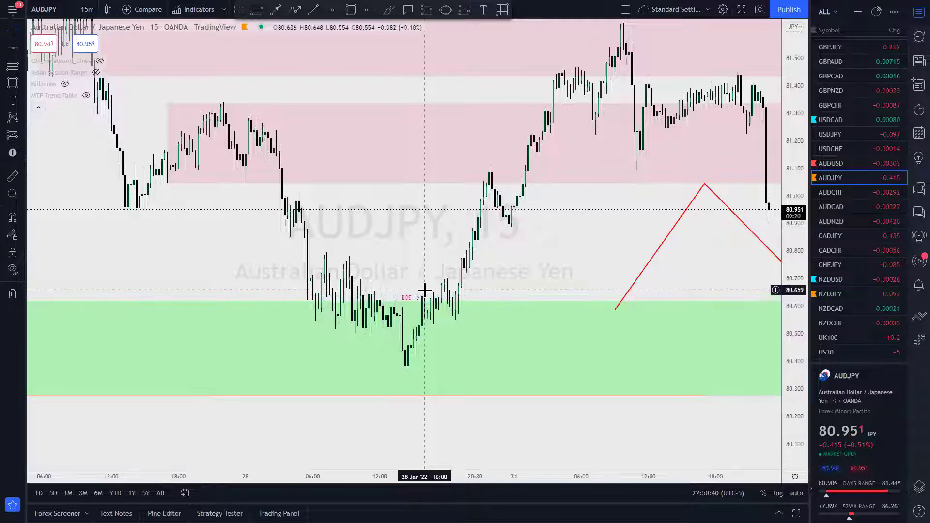
pyautogui.moveTo(540, 272); pyautogui.dragTo(619, 198)
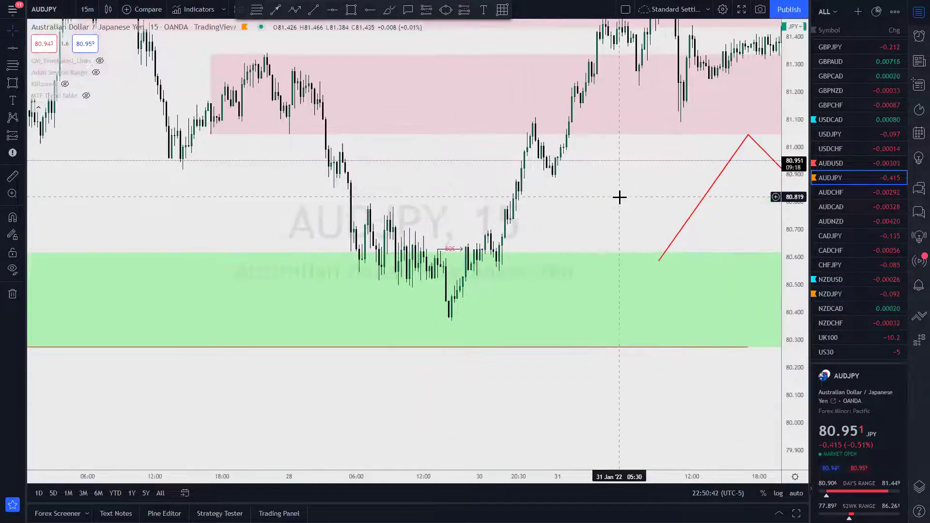
pyautogui.scroll(2, 460, 368)
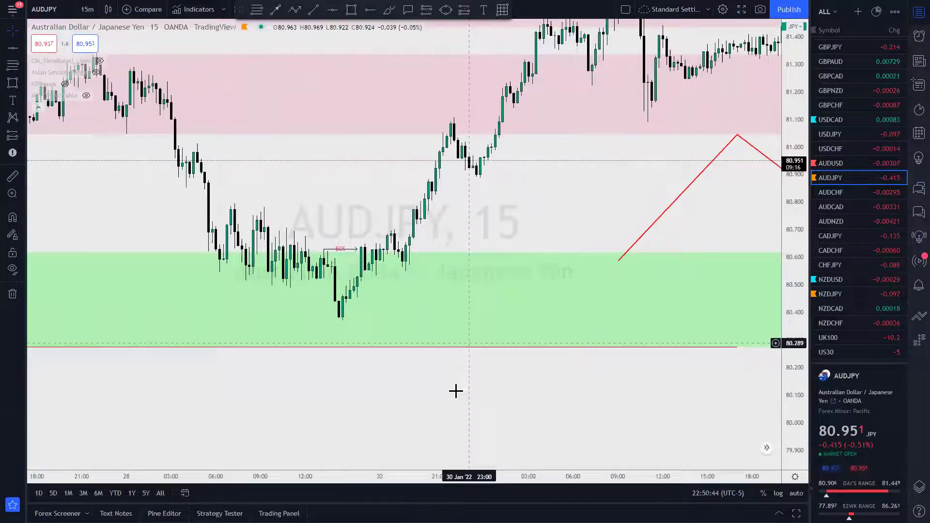
# Step: Apply the ChoCh drawing template to the BOS line at the upper edge of the AUDJPY demand zone
pyautogui.click(343, 251)
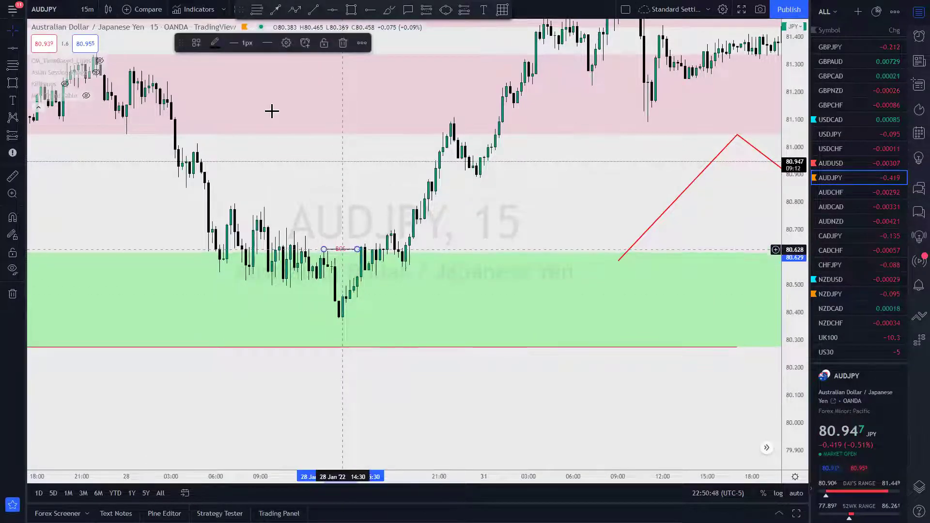
pyautogui.click(197, 42)
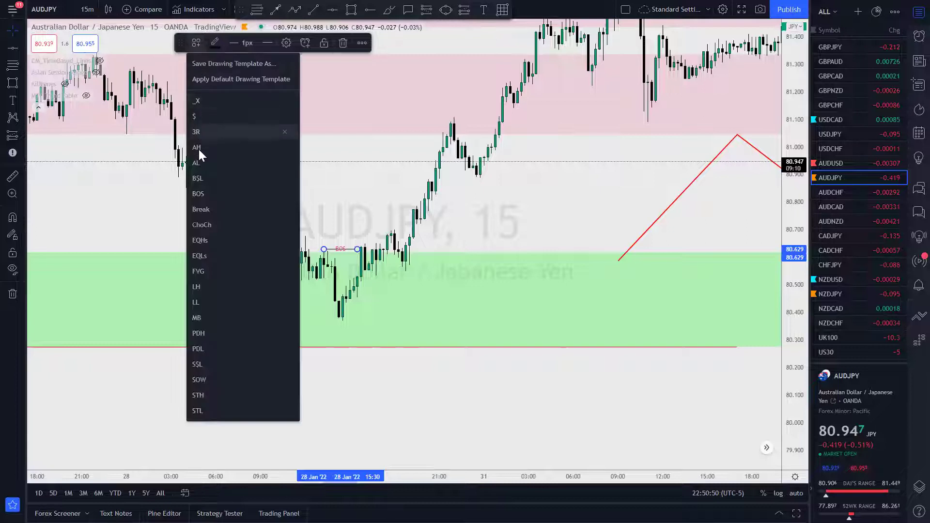
pyautogui.click(201, 225)
pyautogui.click(315, 280)
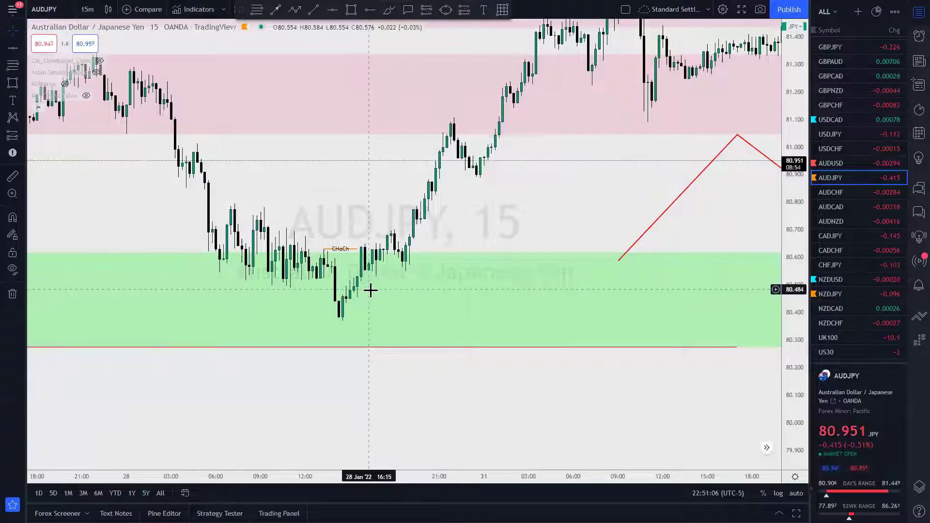
pyautogui.scroll(-1, 409, 289)
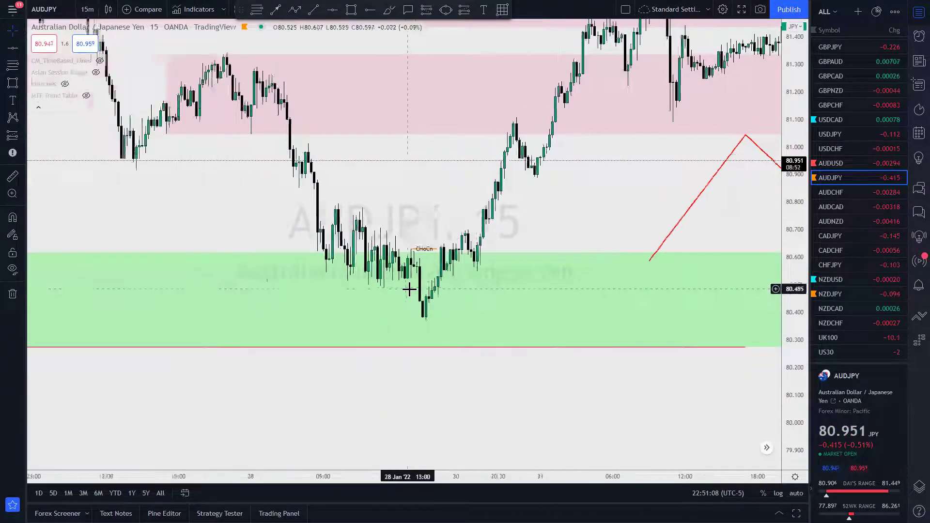
# Step: Draw a horizontal trend line at 80.794 from 28 Jan 07:15 to 30 Jan 18:45 and apply the BOS drawing template
pyautogui.scroll(1, 512, 361)
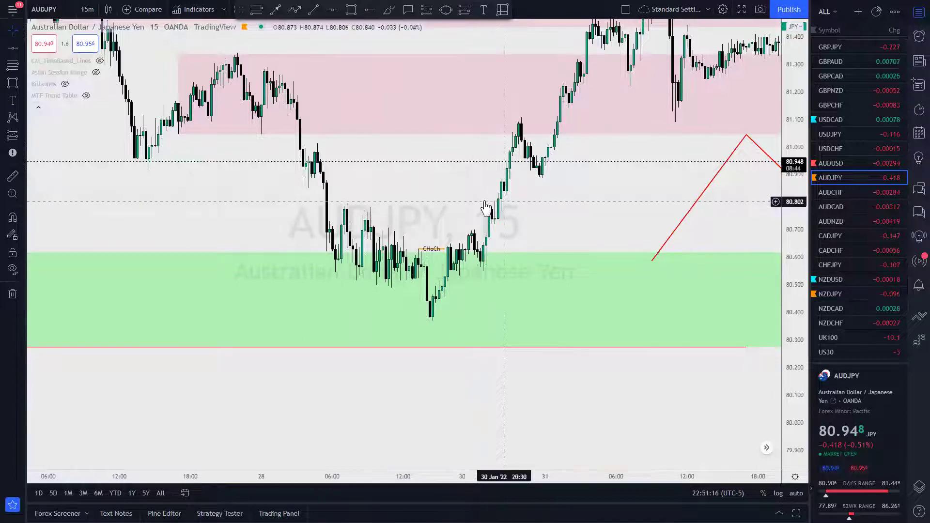
pyautogui.click(314, 9)
pyautogui.click(347, 204)
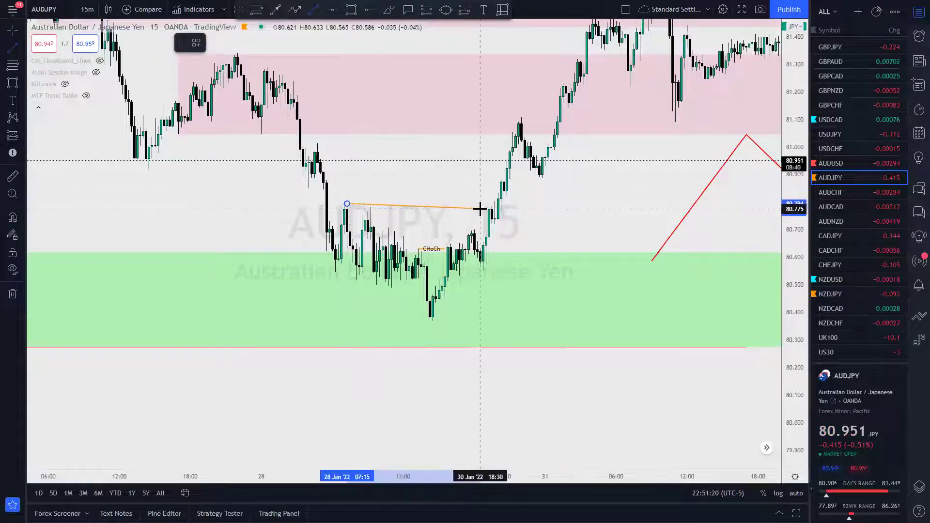
pyautogui.click(483, 203)
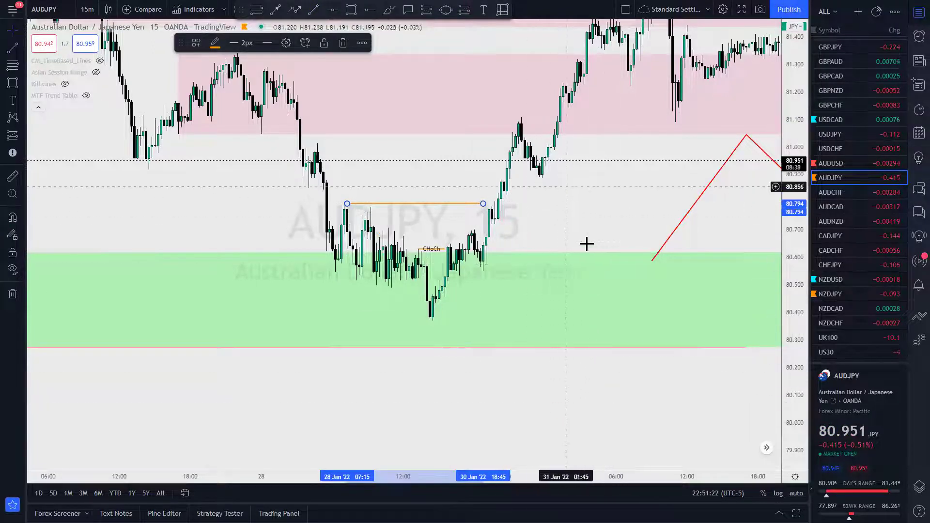
pyautogui.scroll(-1, 592, 280)
pyautogui.scroll(-2, 630, 315)
pyautogui.scroll(1, 668, 271)
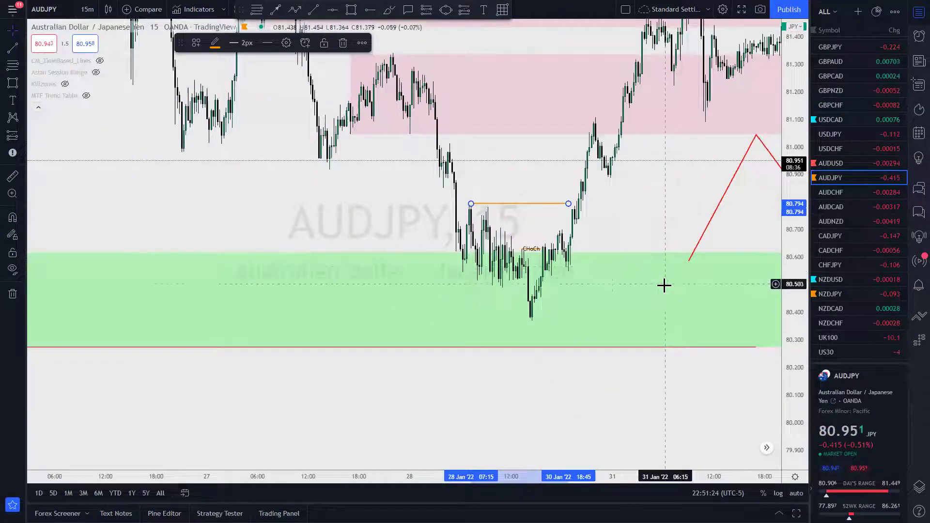
pyautogui.click(197, 42)
pyautogui.click(203, 192)
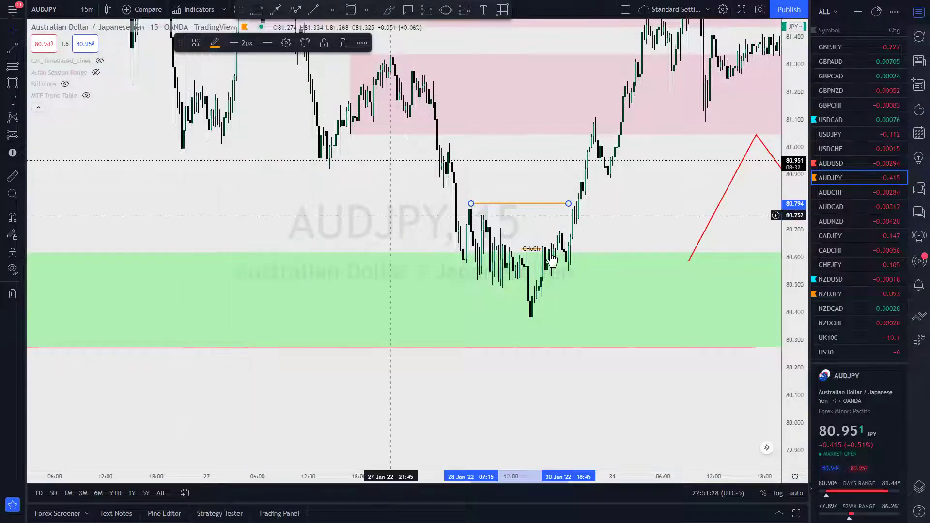
# Step: Shorten the lower pink supply zone so that it ends at 31 Jan 01:15
pyautogui.scroll(2, 613, 284)
pyautogui.scroll(-1, 559, 286)
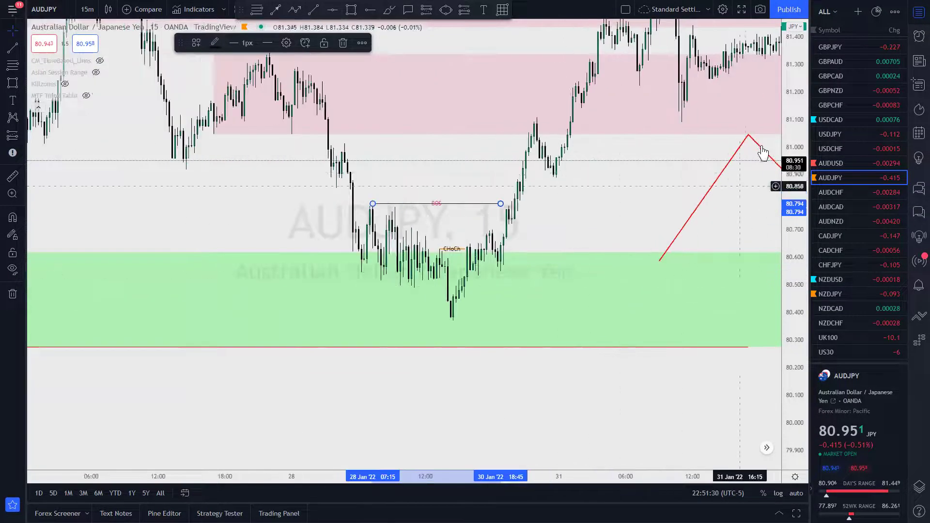
pyautogui.scroll(-2, 798, 150)
pyautogui.moveTo(588, 210); pyautogui.dragTo(533, 364)
pyautogui.scroll(-2, 670, 328)
pyautogui.moveTo(670, 328); pyautogui.dragTo(507, 349)
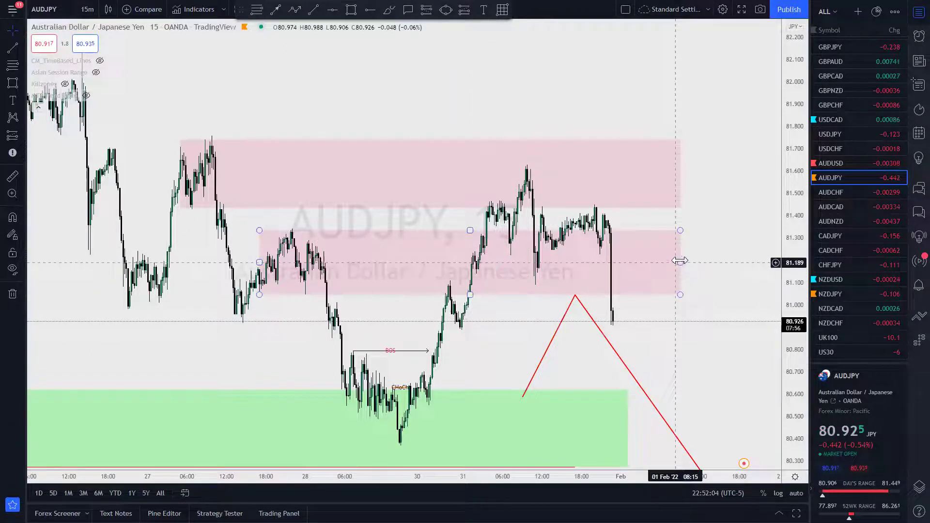
pyautogui.moveTo(681, 262); pyautogui.dragTo(473, 246)
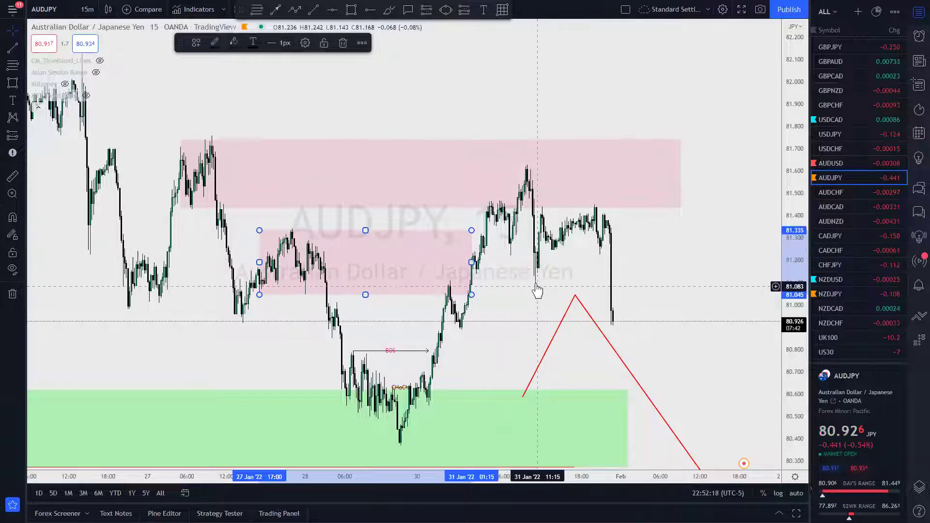
# Step: Draw a short horizontal trend line at 81.222 from the 31 January swing low to 10:15 and apply the BOS drawing template
pyautogui.click(314, 8)
pyautogui.click(509, 243)
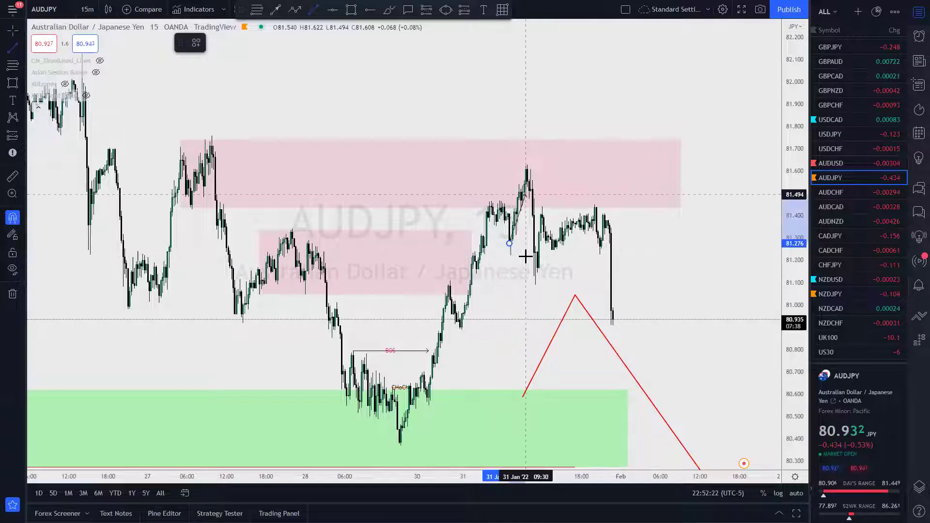
pyautogui.click(313, 12)
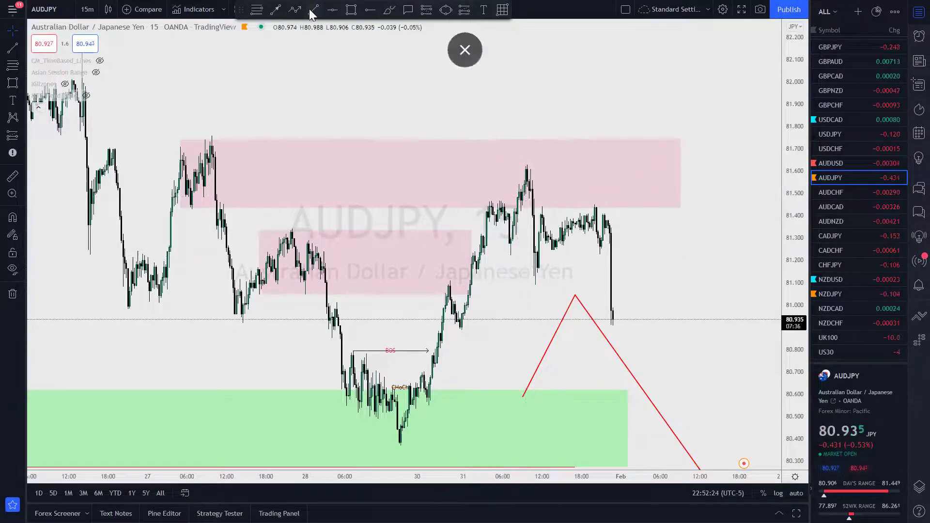
pyautogui.press('ctrl')
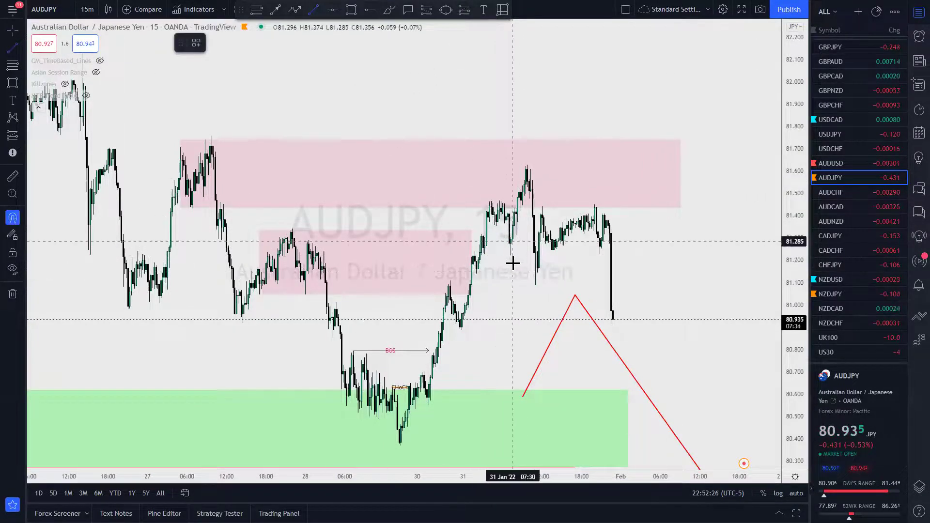
pyautogui.click(511, 265)
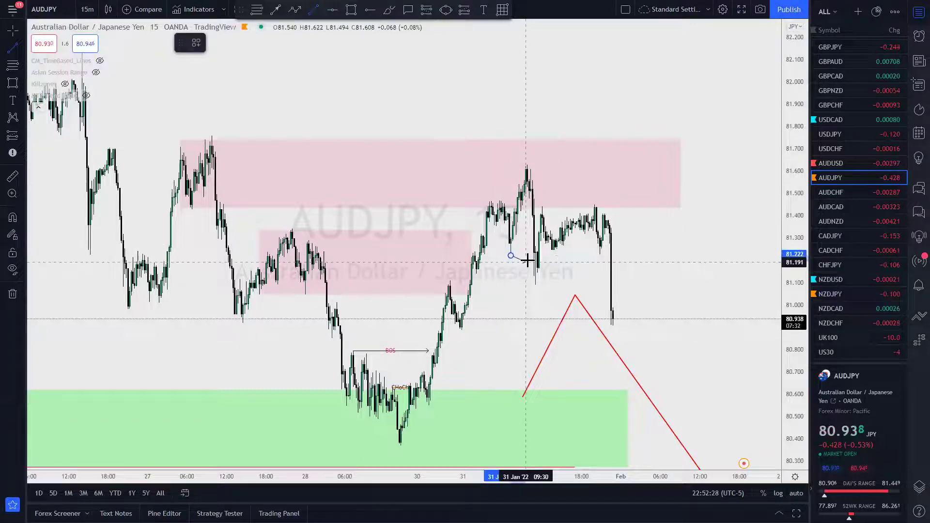
pyautogui.click(532, 256)
pyautogui.click(199, 42)
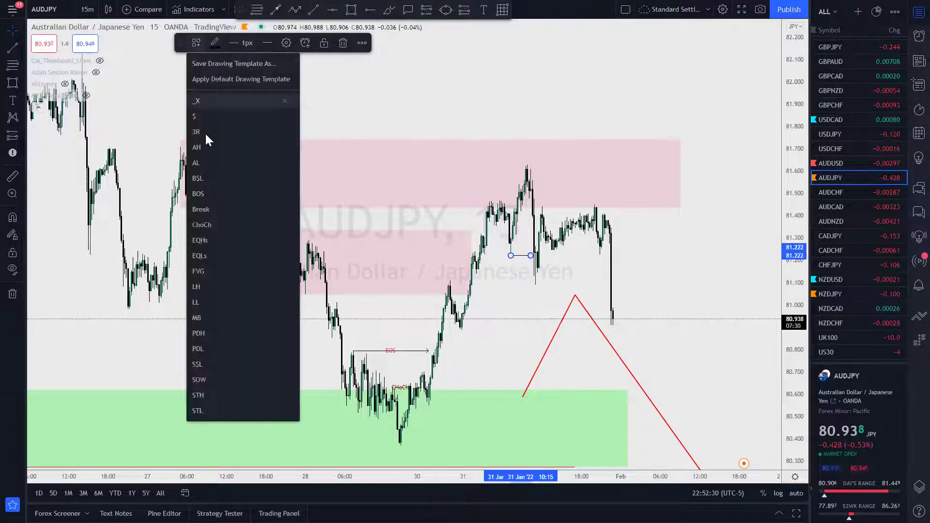
pyautogui.click(203, 194)
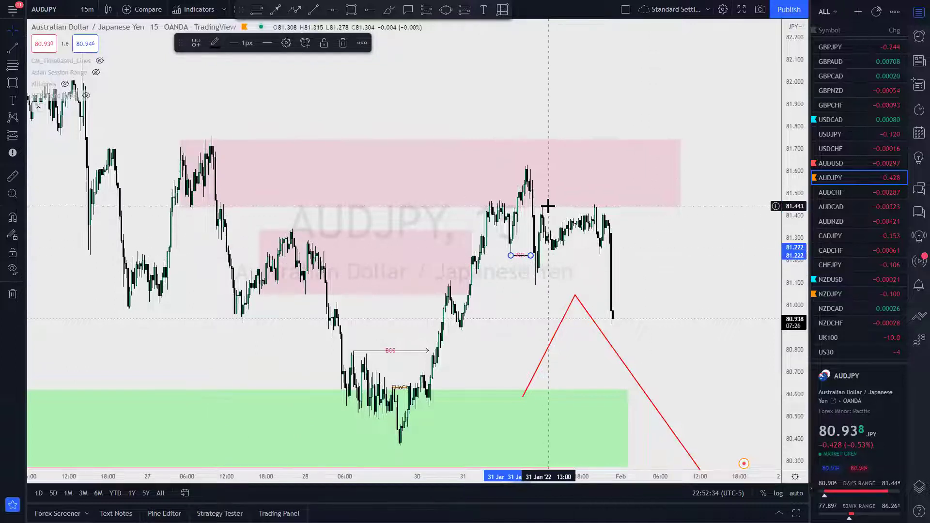
# Step: Draw a rectangle from 81.486 to 81.400 below the 31 January high, spanning 31 Jan 09:45 to 1 Feb 00:30
pyautogui.scroll(5, 558, 291)
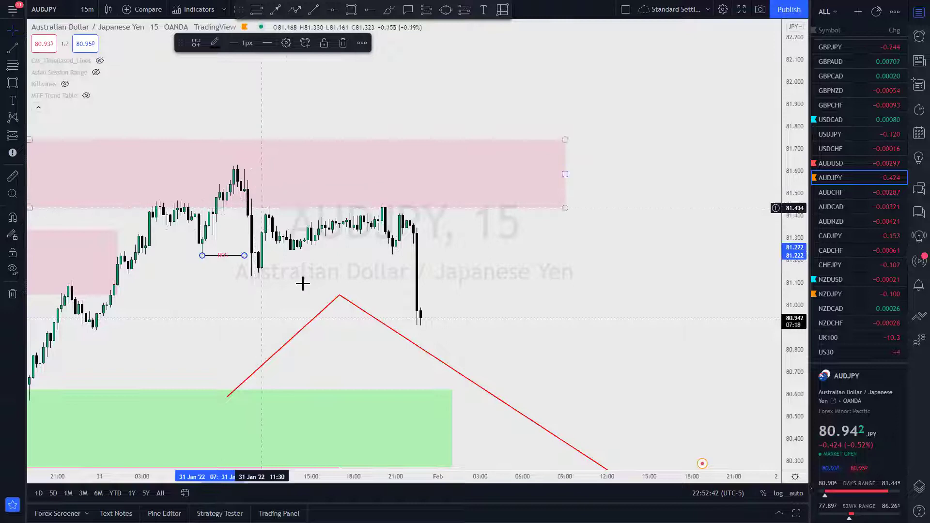
pyautogui.moveTo(560, 266); pyautogui.dragTo(720, 245)
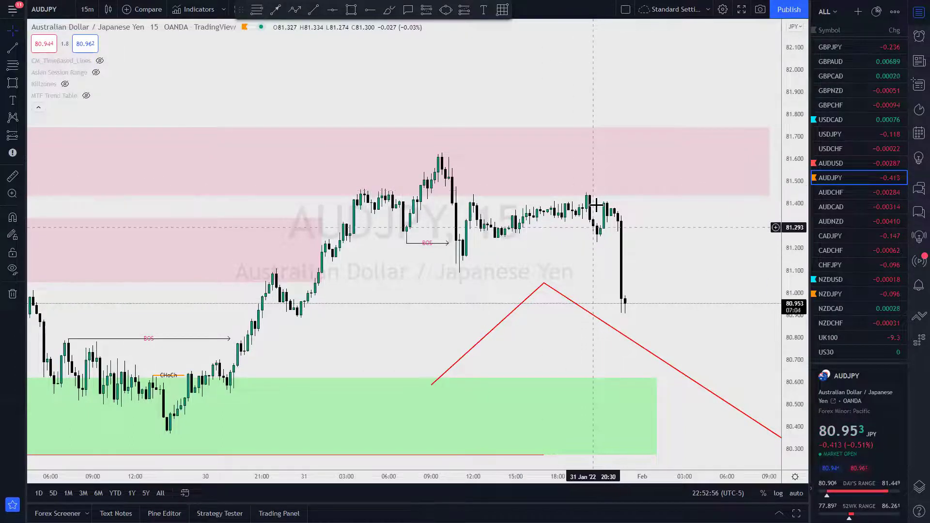
pyautogui.click(581, 194)
pyautogui.click(492, 274)
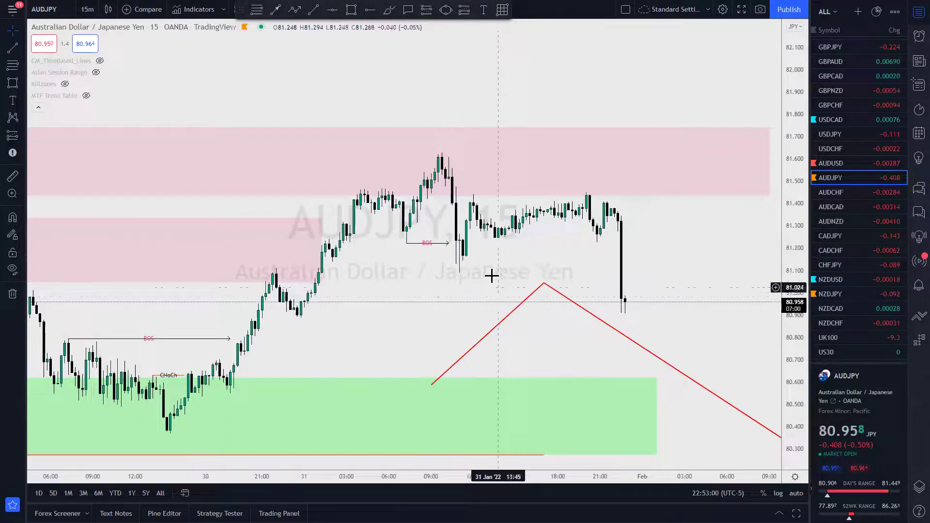
pyautogui.click(351, 9)
pyautogui.click(441, 184)
pyautogui.click(642, 192)
pyautogui.moveTo(647, 204); pyautogui.dragTo(648, 206)
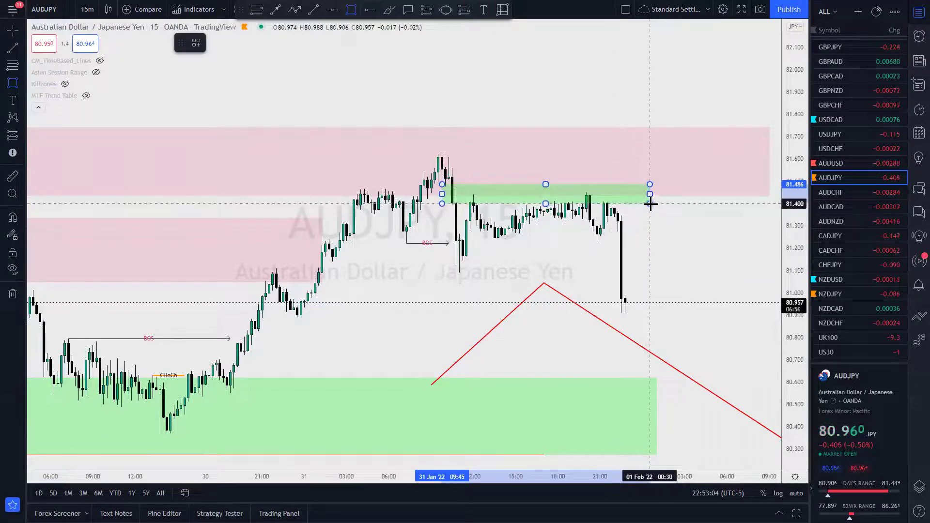
pyautogui.click(650, 203)
# Step: Move the new rectangle's start to 31 Jan 10:30 and apply the _Supply drawing template
pyautogui.moveTo(448, 194); pyautogui.dragTo(458, 194)
pyautogui.click(195, 42)
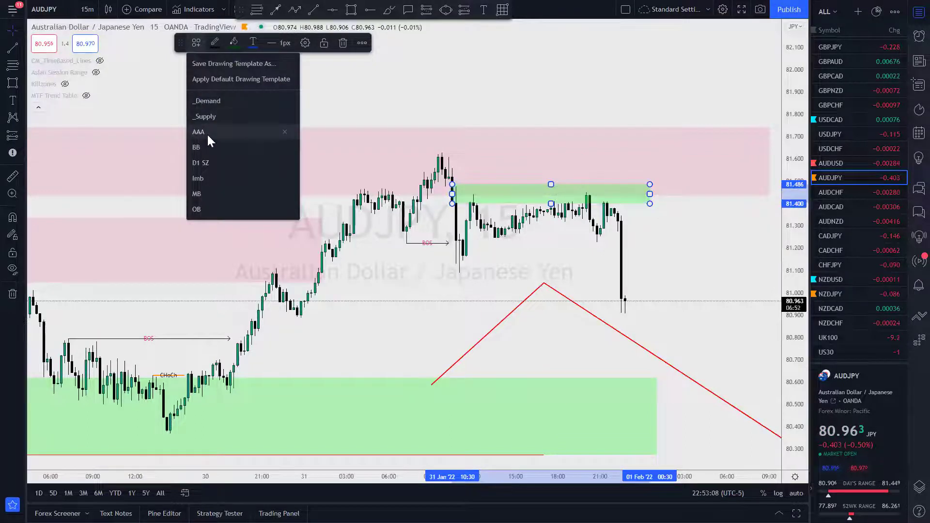
pyautogui.click(207, 117)
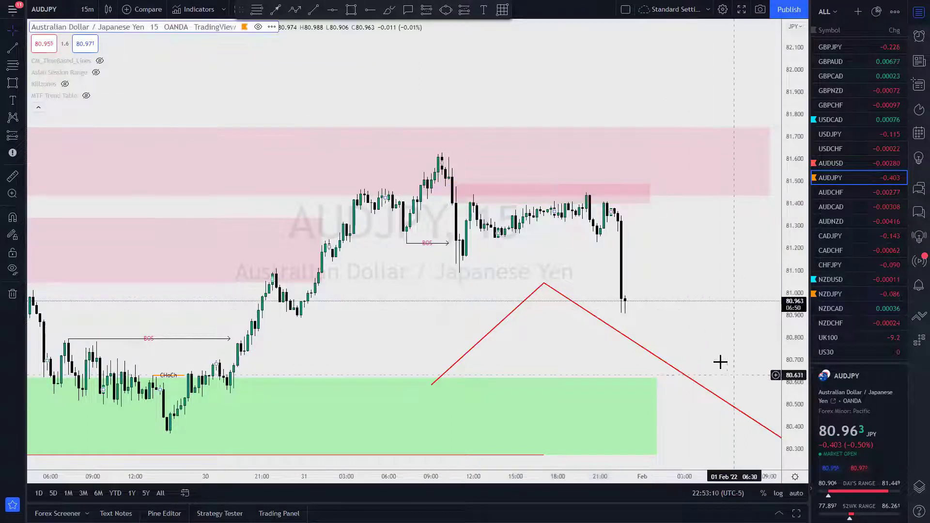
# Step: Extend the end of the lower pink supply zone to 1 Feb 03:00
pyautogui.scroll(-3, 634, 308)
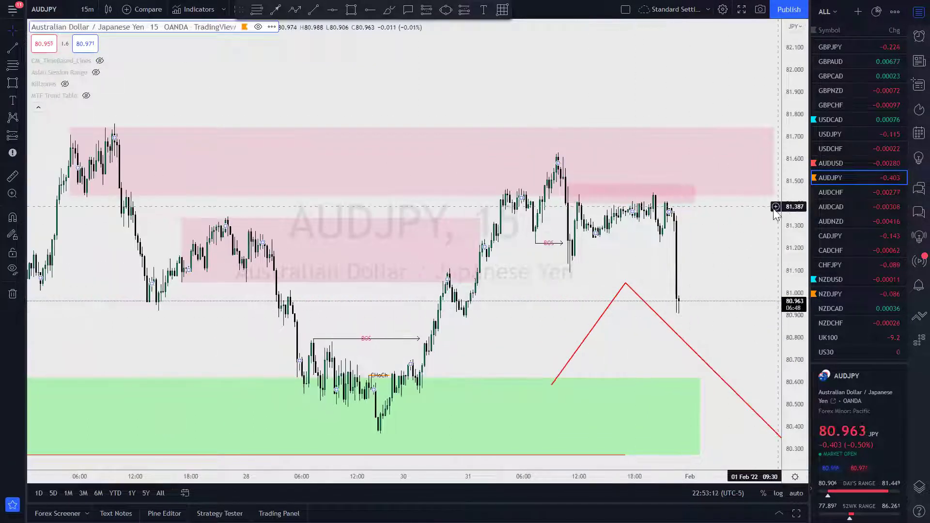
pyautogui.hscroll(3, 774, 213)
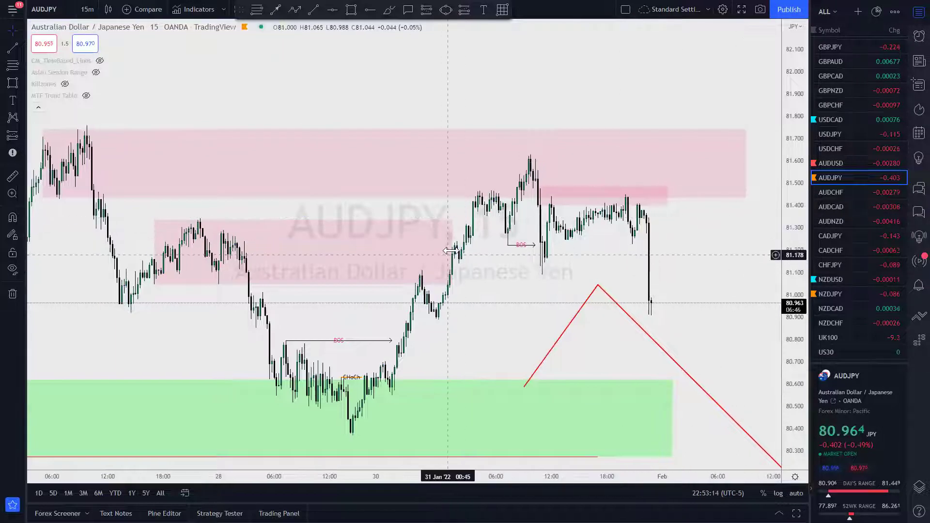
pyautogui.moveTo(448, 252); pyautogui.dragTo(691, 253)
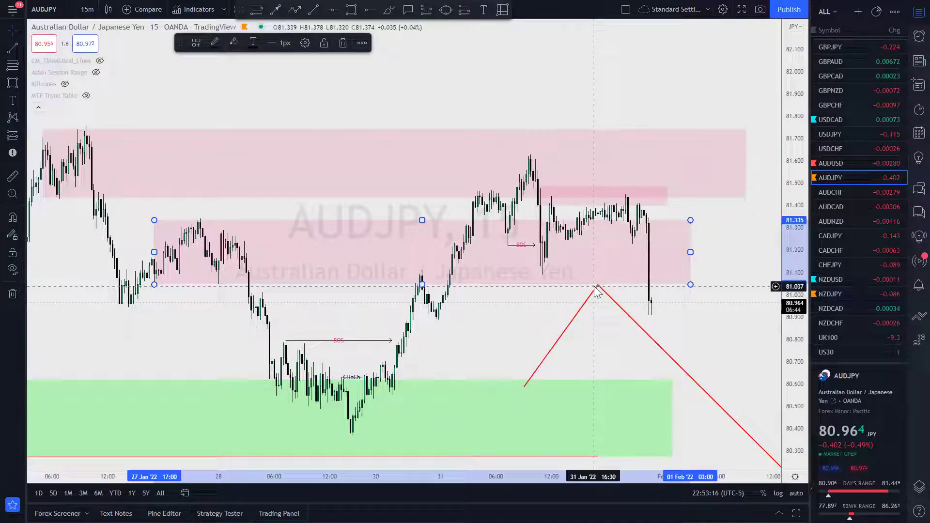
# Step: Raise the peak of the red projection path into the small supply zone, at about 81.42
pyautogui.moveTo(597, 286); pyautogui.dragTo(598, 193)
pyautogui.moveTo(601, 260); pyautogui.dragTo(601, 199)
pyautogui.click(708, 295)
pyautogui.scroll(-2, 736, 274)
pyautogui.moveTo(743, 233); pyautogui.dragTo(583, 132)
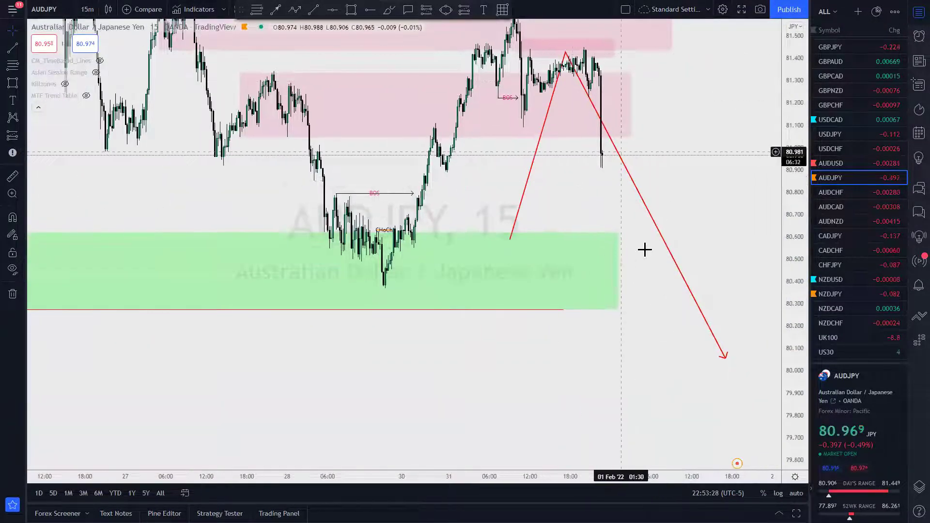
pyautogui.moveTo(515, 386); pyautogui.dragTo(528, 456)
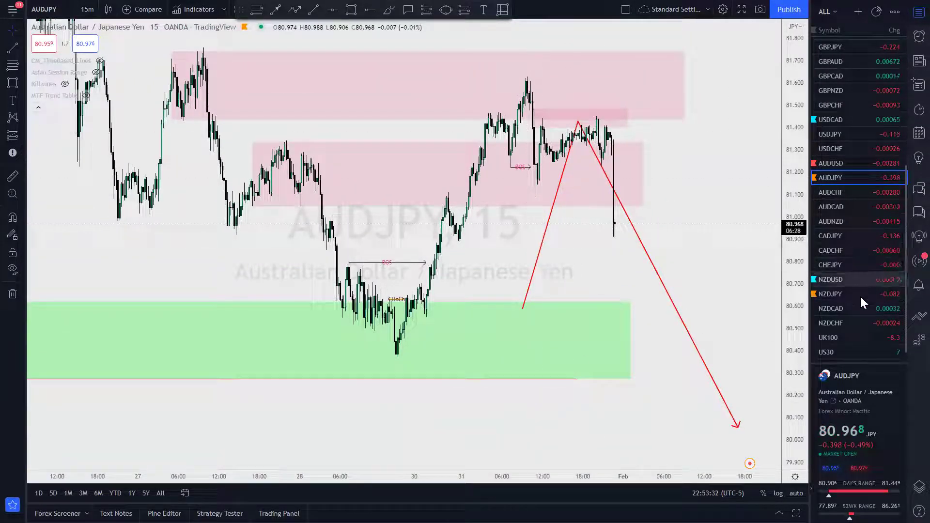
# Step: Open the NZDUSD chart on the 4-hour timeframe and bring the late-January reaction at the green demand zone into close view
pyautogui.click(837, 280)
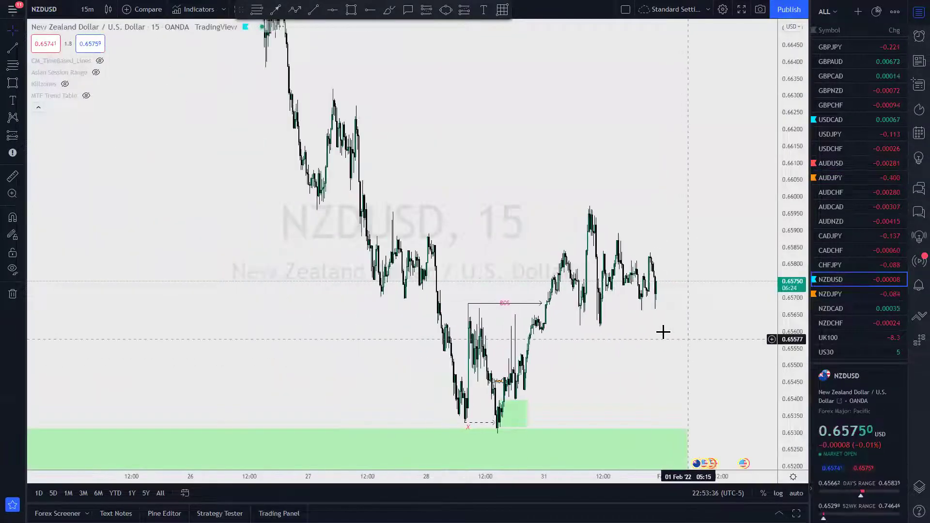
pyautogui.click(80, 9)
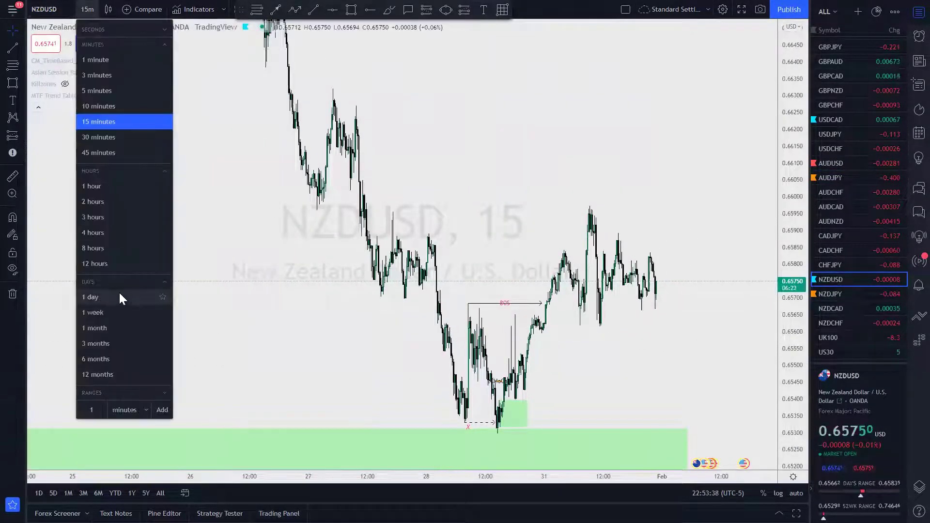
pyautogui.click(106, 233)
pyautogui.scroll(5, 726, 362)
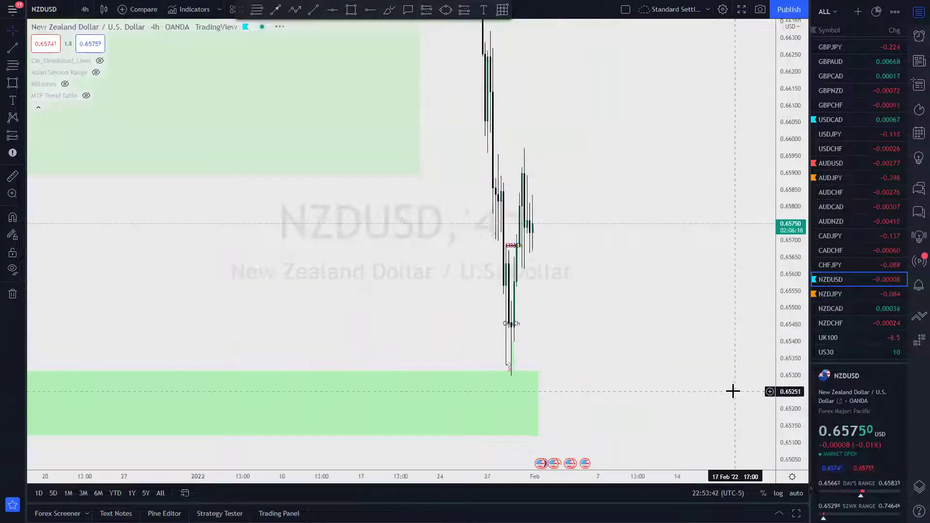
pyautogui.scroll(5, 773, 333)
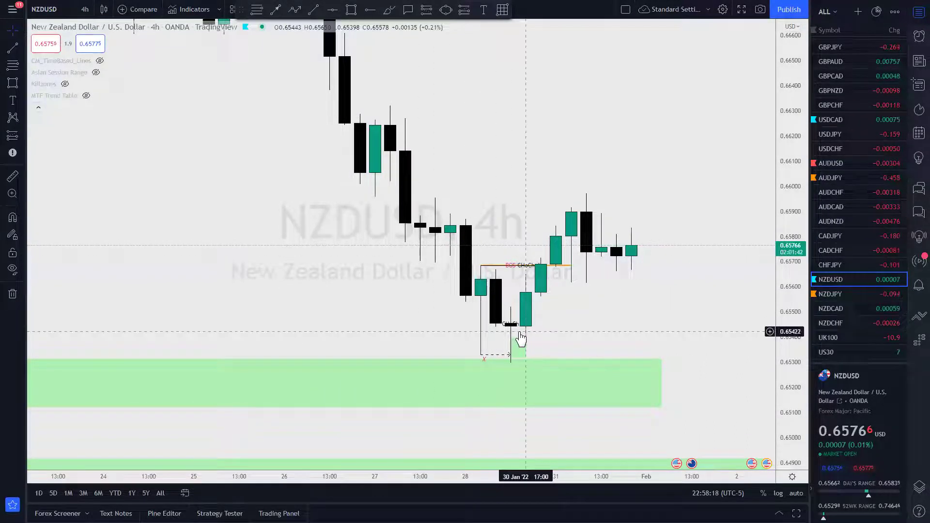
pyautogui.scroll(-3, 532, 321)
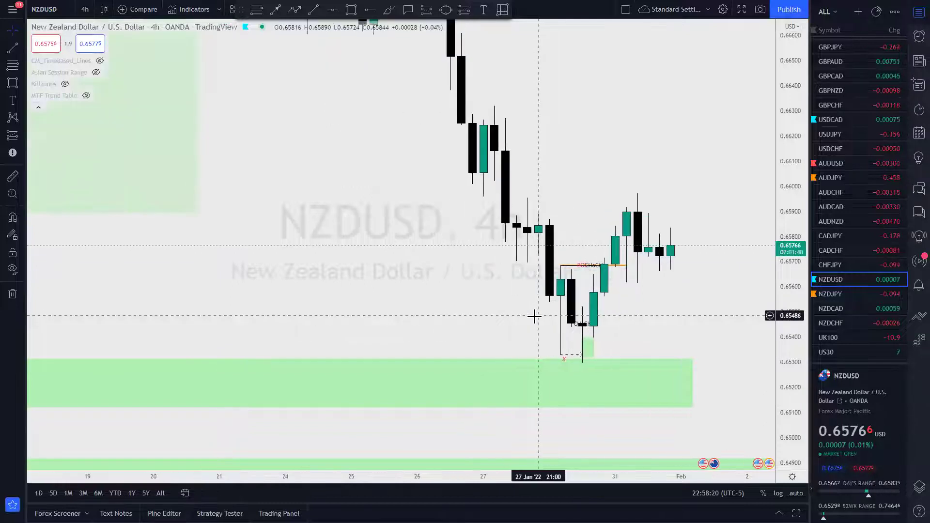
pyautogui.scroll(2, 536, 320)
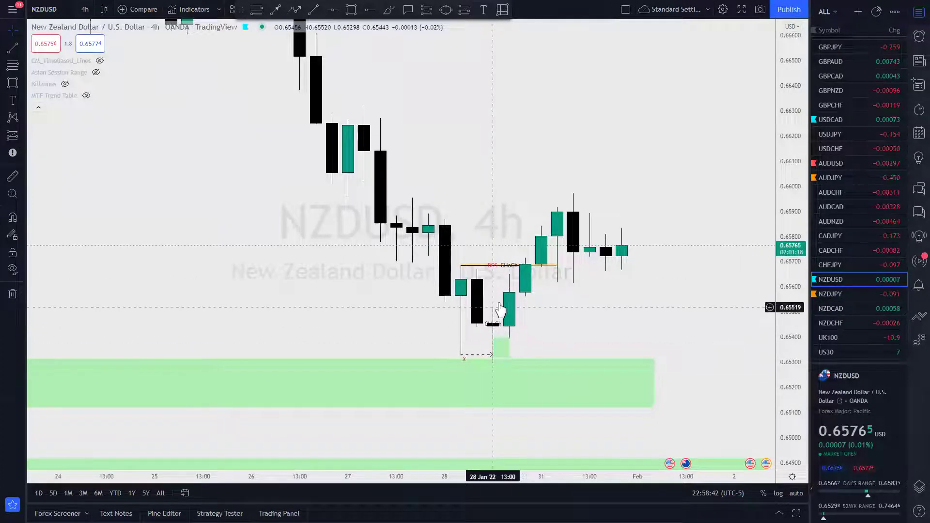
# Step: Try freehand brush strokes around the 28 January low at the upper edge of the NZDUSD demand zone
pyautogui.click(388, 10)
pyautogui.moveTo(500, 338)
pyautogui.mouseDown()
pyautogui.moveTo(567, 338)
pyautogui.moveTo(667, 382)
pyautogui.moveTo(703, 469)
pyautogui.mouseUp()
pyautogui.hotkey('ctrl', 'z')
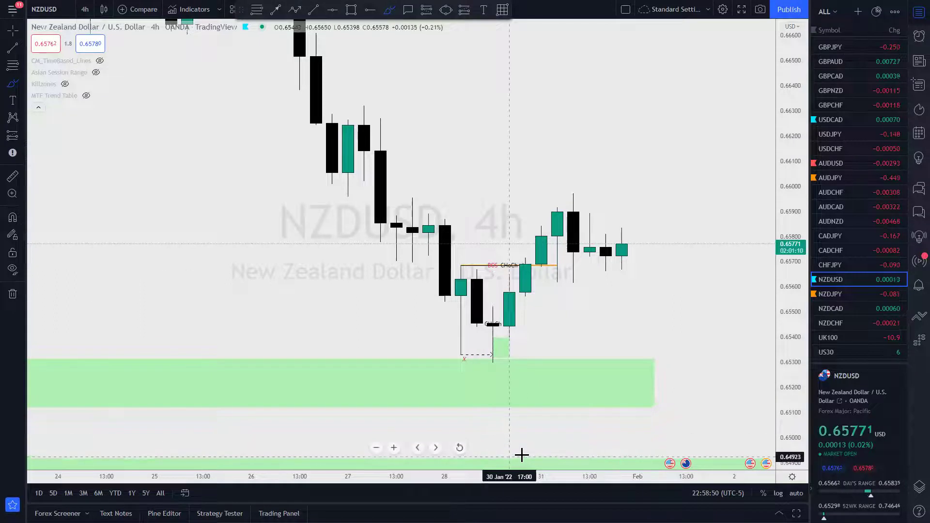
pyautogui.moveTo(445, 343)
pyautogui.mouseDown()
pyautogui.moveTo(455, 366)
pyautogui.moveTo(524, 374)
pyautogui.moveTo(557, 346)
pyautogui.mouseUp()
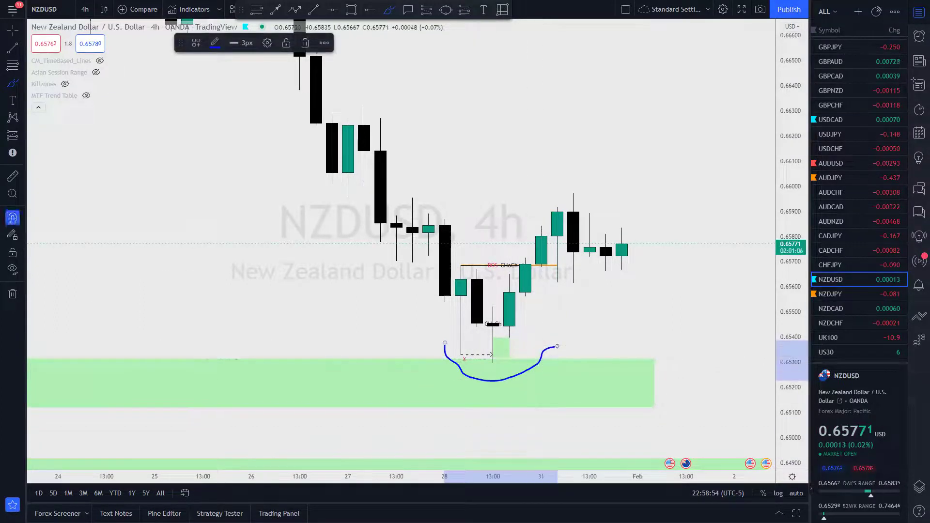
pyautogui.click(304, 42)
pyautogui.moveTo(332, 72)
pyautogui.mouseDown()
pyautogui.moveTo(473, 363)
pyautogui.moveTo(557, 226)
pyautogui.mouseUp()
pyautogui.press('Delete')
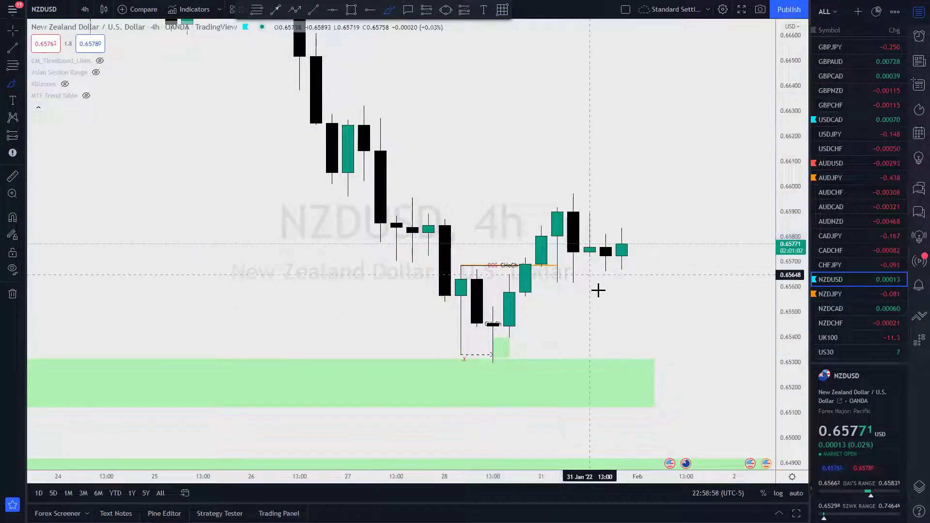
# Step: Circle the X-marked liquidity sweep at the upper edge of the NZDUSD demand zone with the blue brush
pyautogui.moveTo(509, 343)
pyautogui.mouseDown()
pyautogui.moveTo(474, 371)
pyautogui.moveTo(526, 352)
pyautogui.mouseUp()
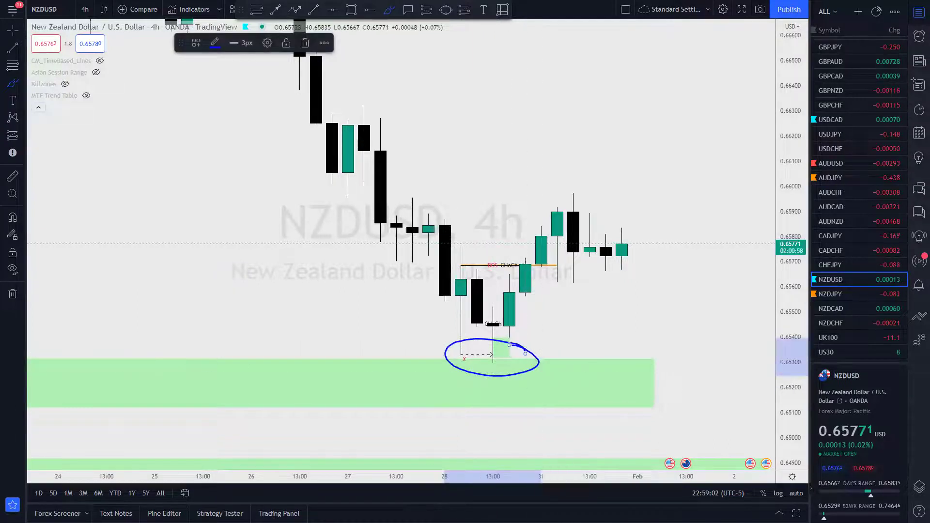
# Step: Delete the blue circle around the liquidity sweep and switch the NZDUSD chart to the 1-hour timeframe around the 28 January low
pyautogui.press('Delete')
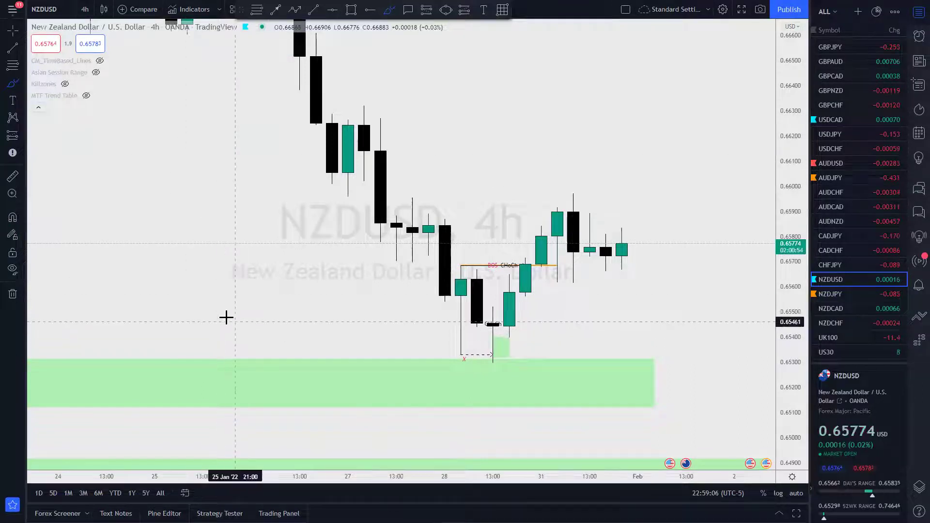
pyautogui.click(85, 9)
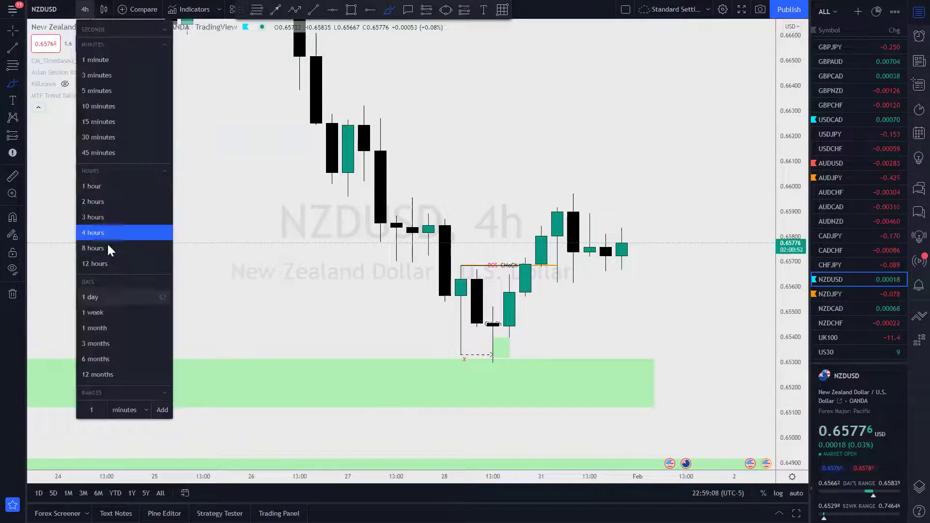
pyautogui.click(114, 186)
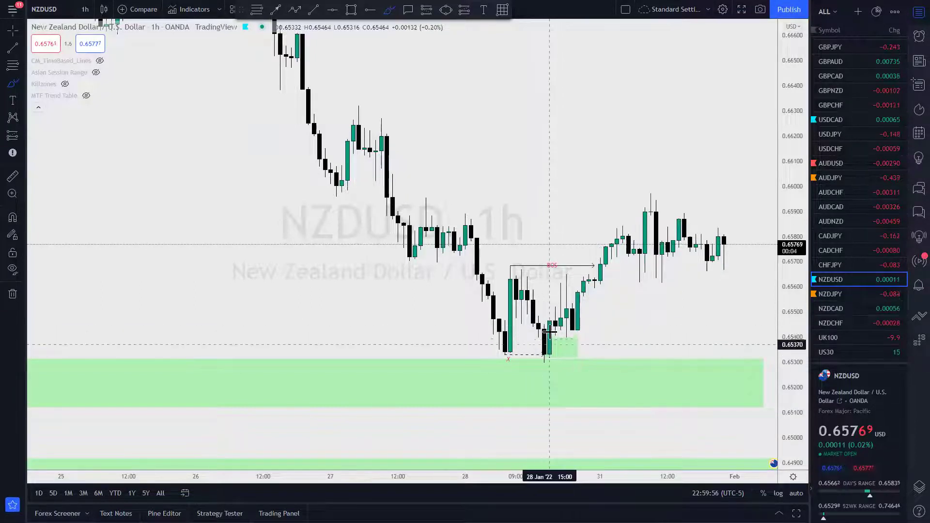
pyautogui.scroll(2, 482, 260)
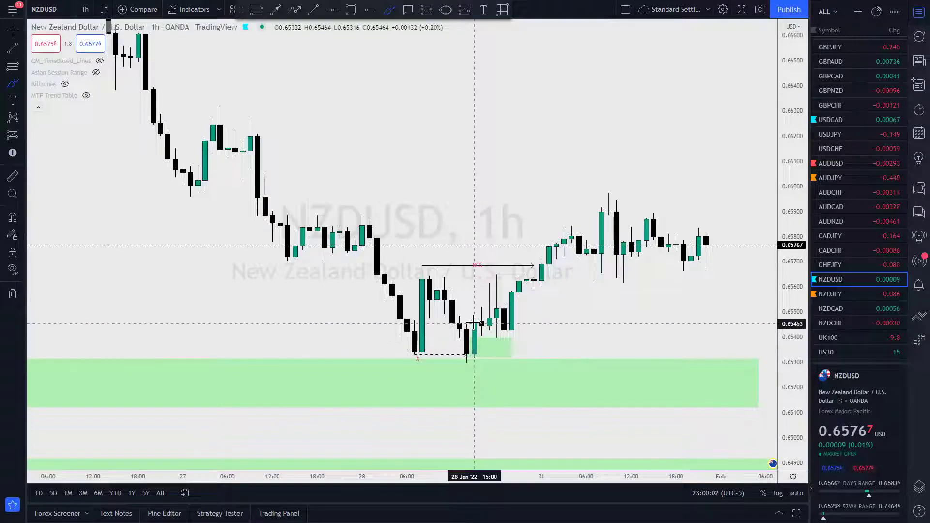
# Step: Try brush marks around the 28 January low and a freehand arrow rising from the small demand box, and erase them
pyautogui.moveTo(467, 322)
pyautogui.mouseDown()
pyautogui.moveTo(477, 329)
pyautogui.moveTo(487, 310)
pyautogui.moveTo(514, 317)
pyautogui.moveTo(547, 263)
pyautogui.moveTo(594, 222)
pyautogui.mouseUp()
pyautogui.press('Delete')
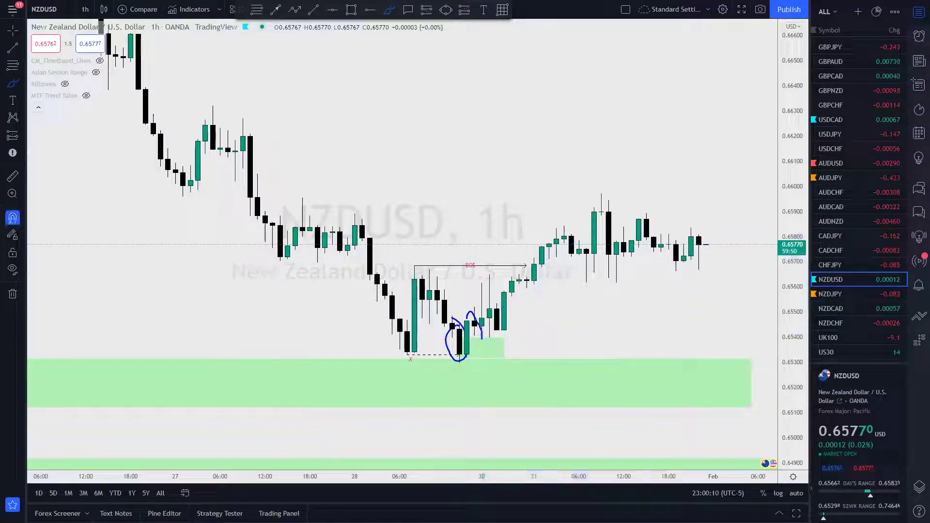
pyautogui.moveTo(491, 339)
pyautogui.mouseDown()
pyautogui.moveTo(562, 321)
pyautogui.moveTo(553, 290)
pyautogui.mouseUp()
pyautogui.moveTo(594, 264); pyautogui.dragTo(601, 308)
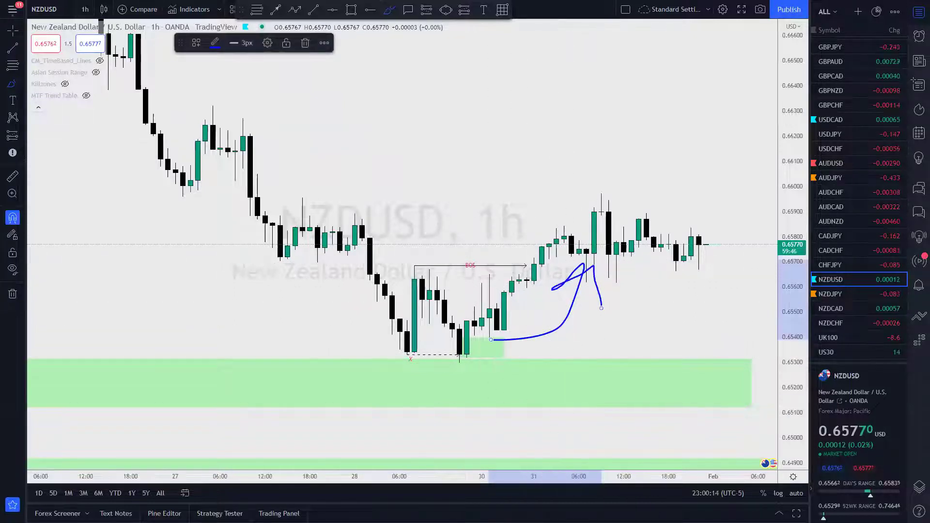
pyautogui.press('Delete')
pyautogui.scroll(-2, 571, 440)
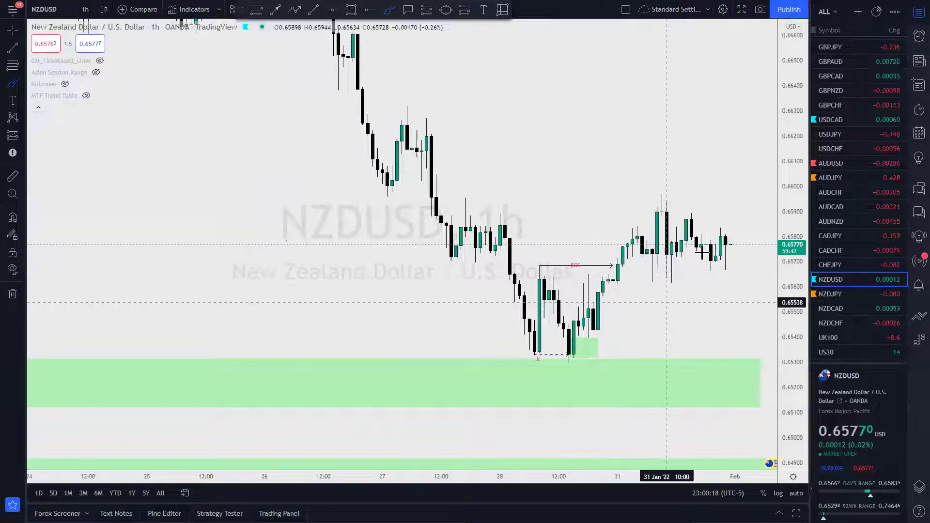
# Step: Sketch a falling price path into two brush-outlined demand areas beyond the 28–30 January candles, circle both areas, and erase the strokes
pyautogui.moveTo(698, 133); pyautogui.dragTo(585, 142)
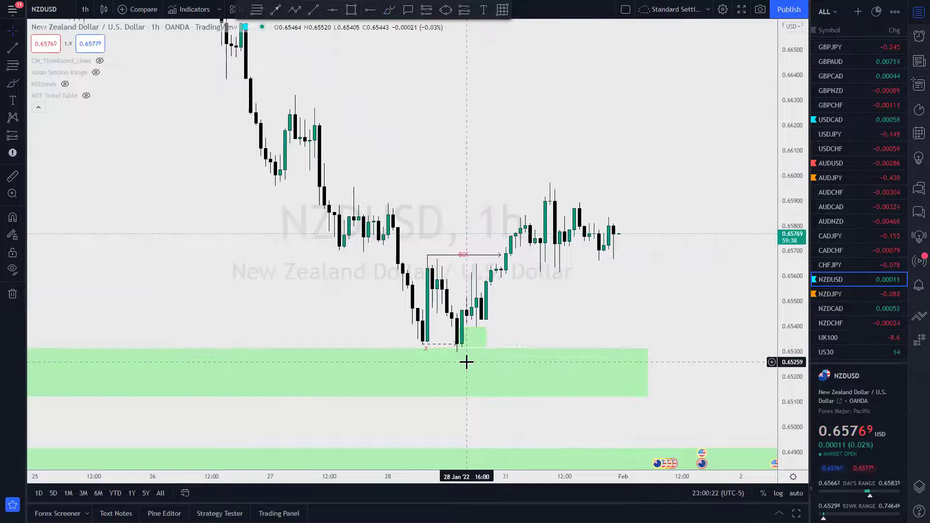
pyautogui.click(390, 10)
pyautogui.moveTo(609, 223); pyautogui.dragTo(633, 311)
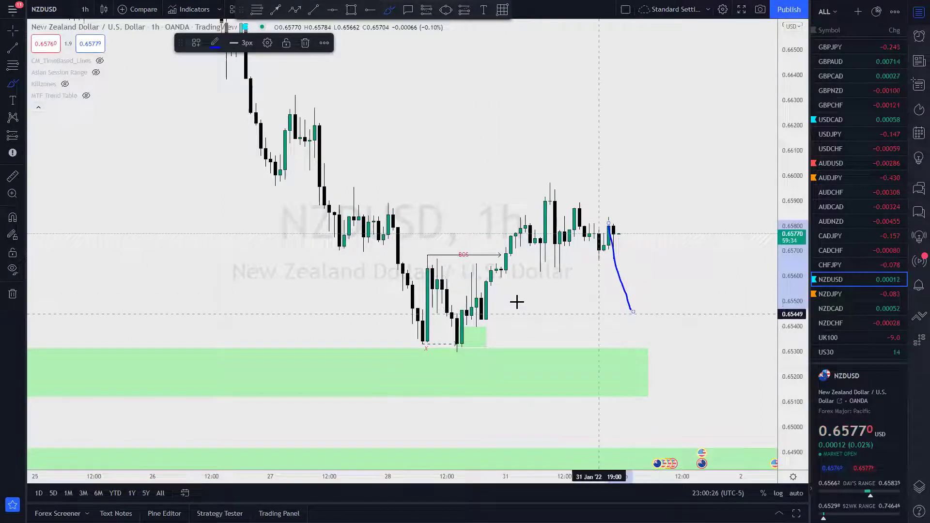
pyautogui.moveTo(450, 320); pyautogui.dragTo(673, 320)
pyautogui.moveTo(457, 347); pyautogui.dragTo(677, 347)
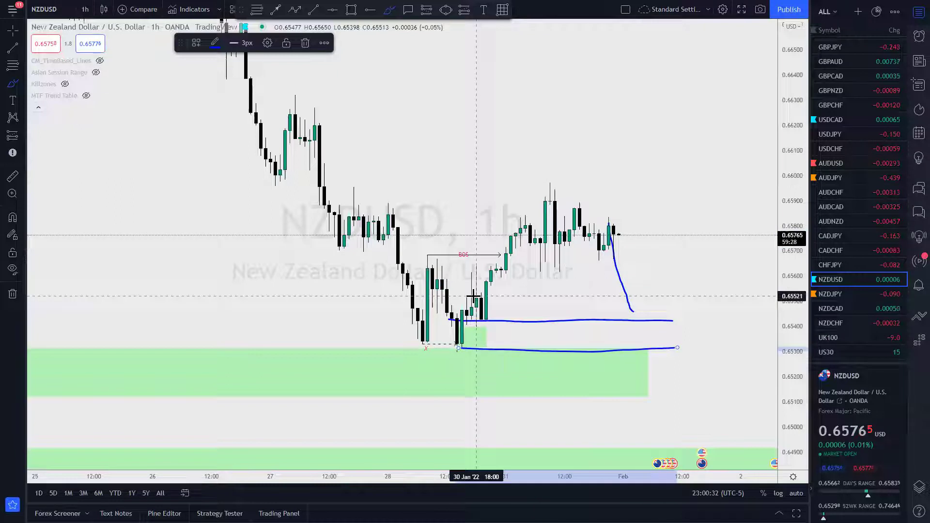
pyautogui.moveTo(478, 296); pyautogui.dragTo(677, 293)
pyautogui.moveTo(482, 316)
pyautogui.mouseDown()
pyautogui.moveTo(682, 315)
pyautogui.moveTo(650, 299)
pyautogui.moveTo(615, 307)
pyautogui.moveTo(635, 324)
pyautogui.moveTo(636, 302)
pyautogui.moveTo(647, 297)
pyautogui.moveTo(652, 326)
pyautogui.moveTo(619, 339)
pyautogui.moveTo(663, 342)
pyautogui.mouseUp()
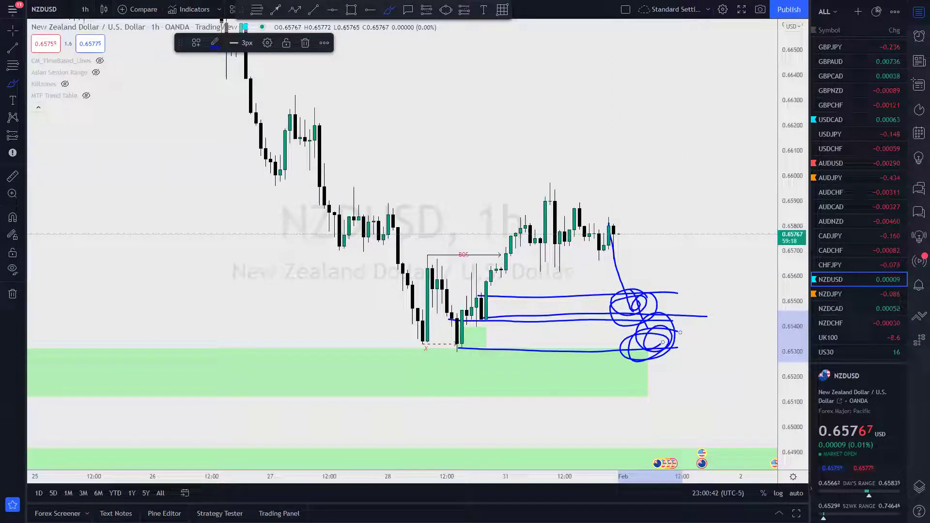
pyautogui.press('Delete')
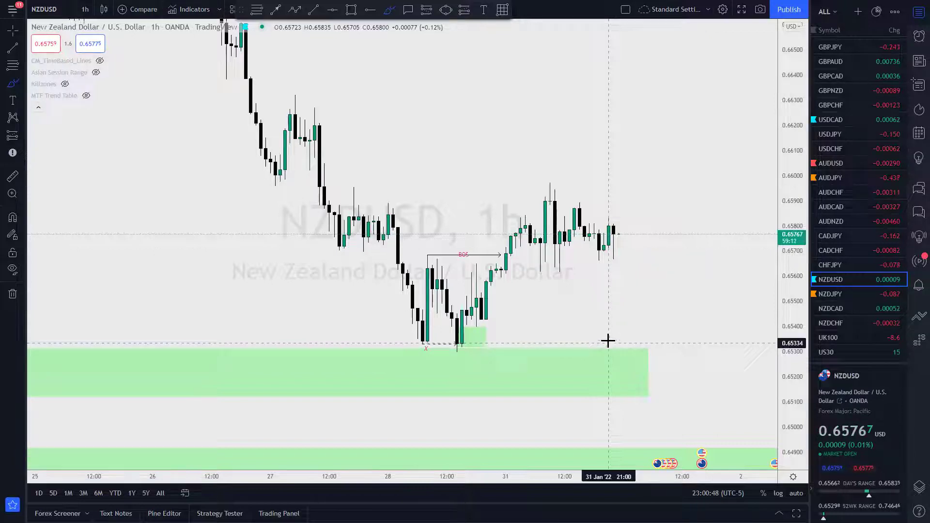
# Step: Sketch a cup-shaped curve and a drop-and-rally path peaking near 0.6600 with the brush, and undo both strokes
pyautogui.moveTo(604, 304)
pyautogui.mouseDown()
pyautogui.moveTo(606, 316)
pyautogui.moveTo(646, 328)
pyautogui.moveTo(662, 303)
pyautogui.mouseUp()
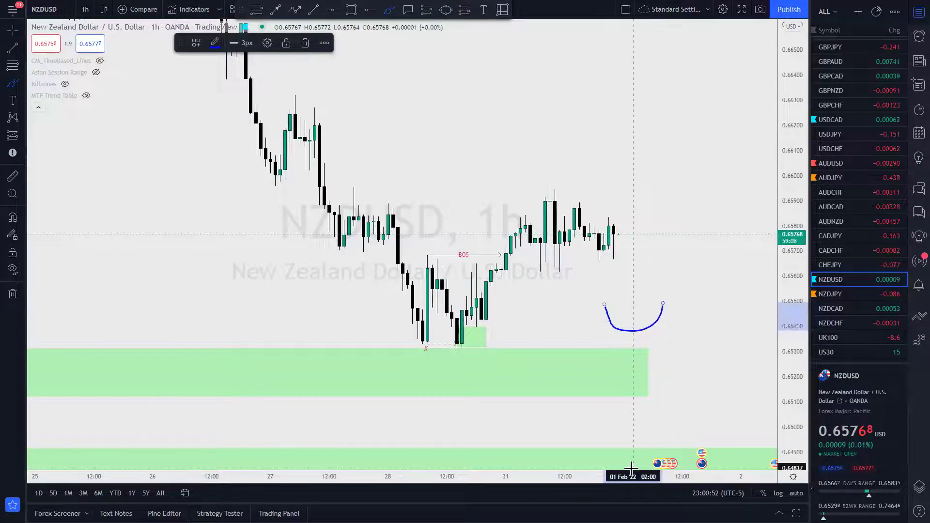
pyautogui.moveTo(619, 243)
pyautogui.mouseDown()
pyautogui.moveTo(634, 323)
pyautogui.moveTo(675, 277)
pyautogui.moveTo(697, 172)
pyautogui.mouseUp()
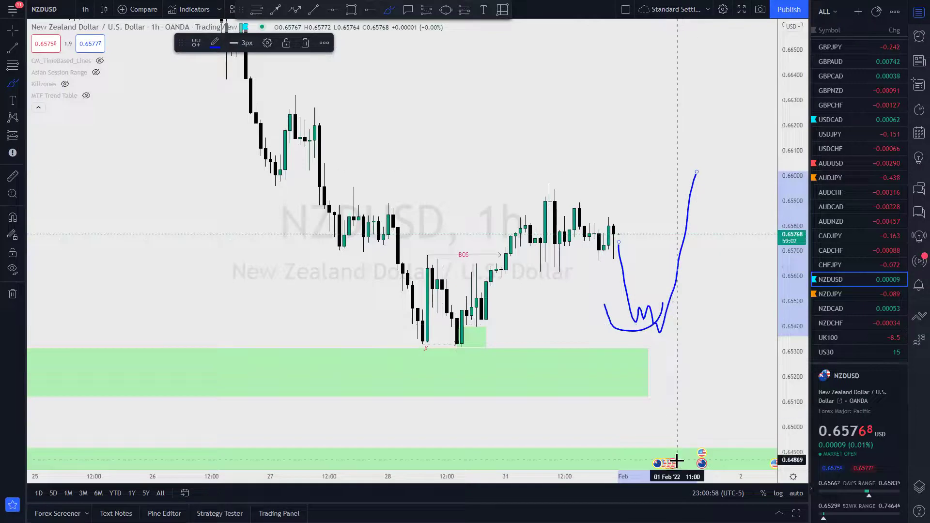
pyautogui.hotkey('ctrl', 'z')
pyautogui.hotkey('ctrl', 'z')
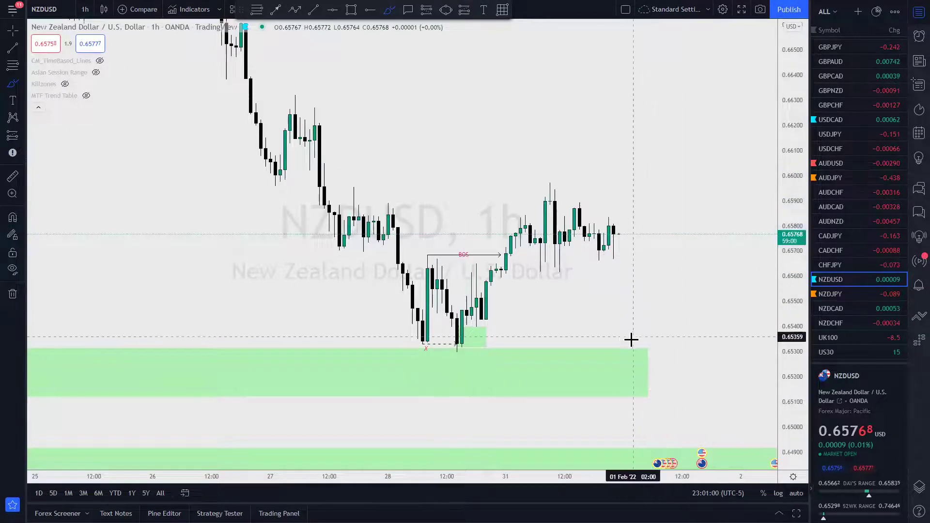
# Step: Draw a rectangle from the 28 January 14:00 candle to 1 February, spanning about 0.65430 to 0.65299
pyautogui.click(348, 13)
pyautogui.moveTo(447, 319)
pyautogui.mouseDown()
pyautogui.moveTo(627, 328)
pyautogui.moveTo(642, 352)
pyautogui.mouseUp()
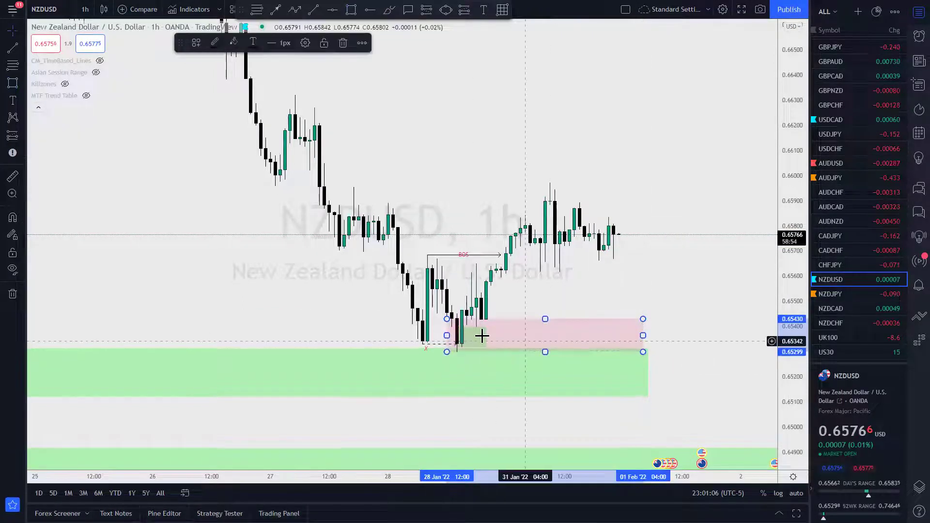
pyautogui.moveTo(447, 335); pyautogui.dragTo(456, 336)
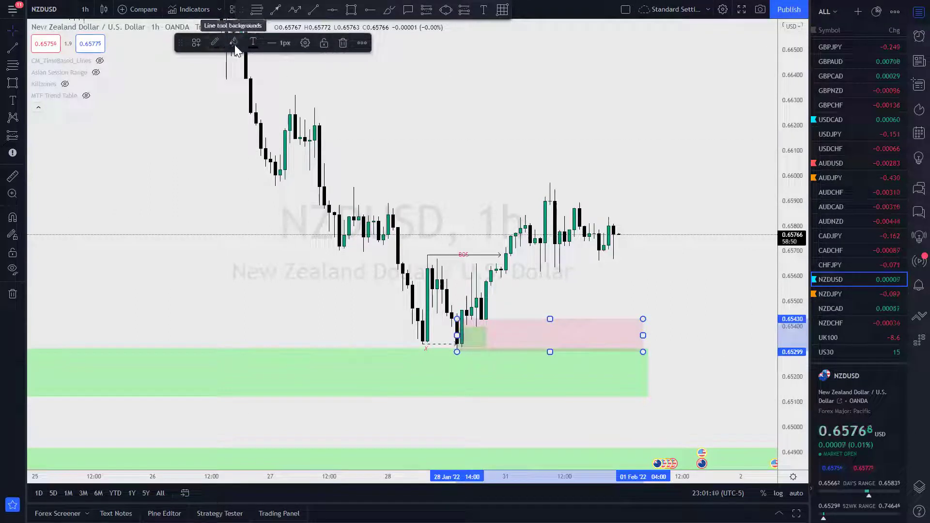
# Step: Apply the _Demand template to the new rectangle and lower its fill opacity to 11%
pyautogui.click(197, 42)
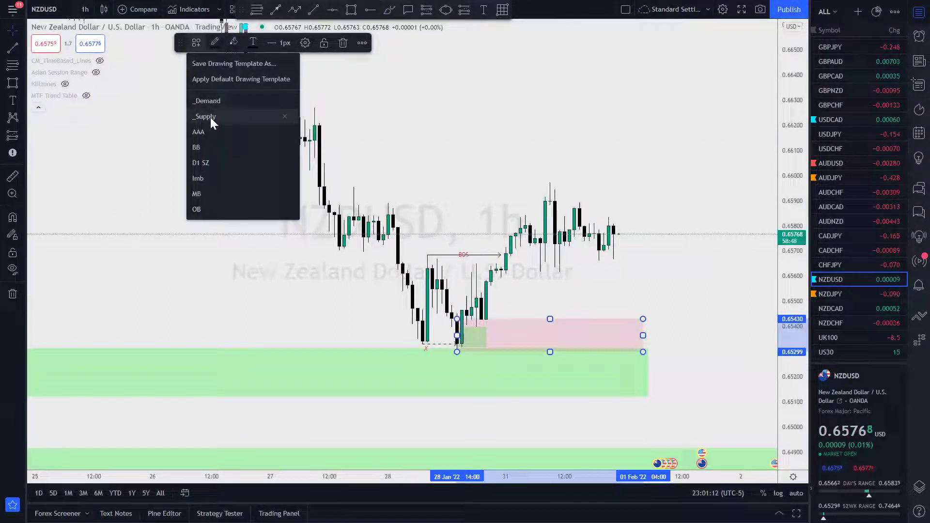
pyautogui.click(217, 101)
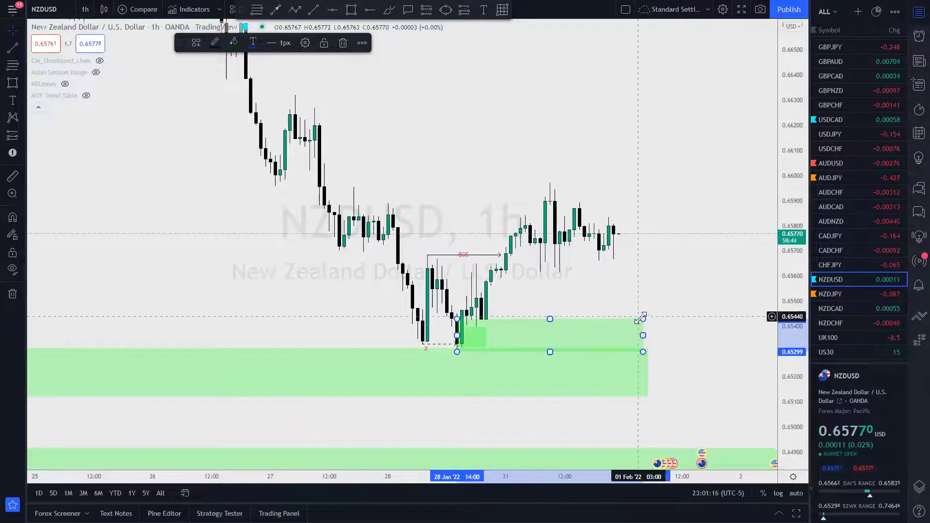
pyautogui.click(234, 43)
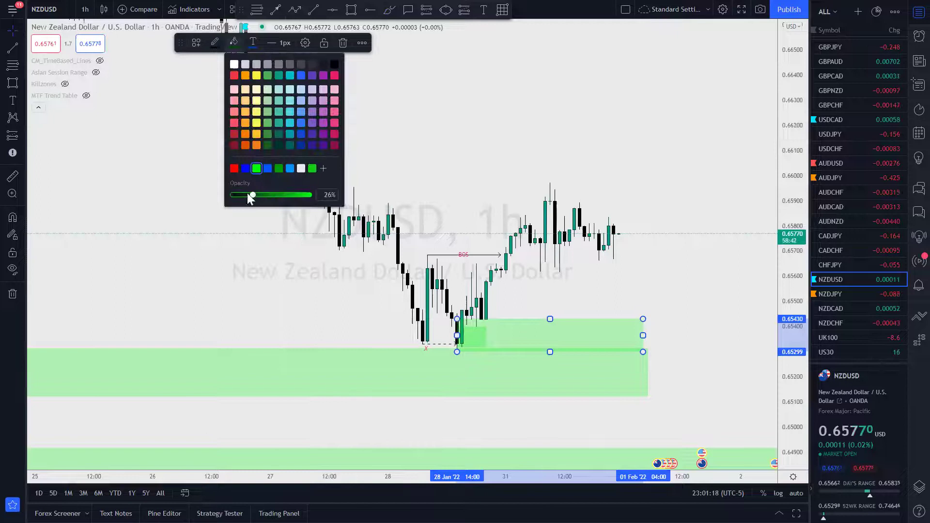
pyautogui.click(238, 195)
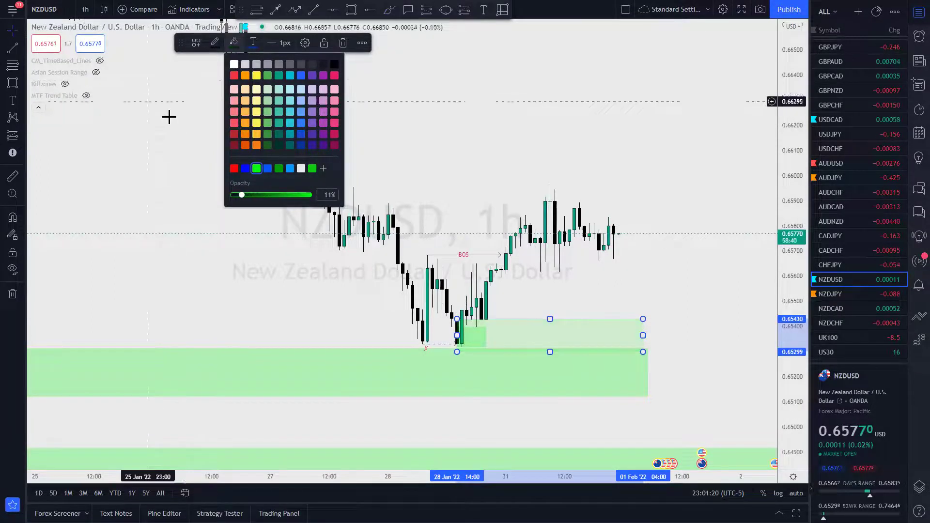
pyautogui.click(157, 108)
# Step: Draw a second zone from 30 January 19:00 to 1 February, spanning about 0.65515 to 0.65428, and apply the _Demand template
pyautogui.click(352, 10)
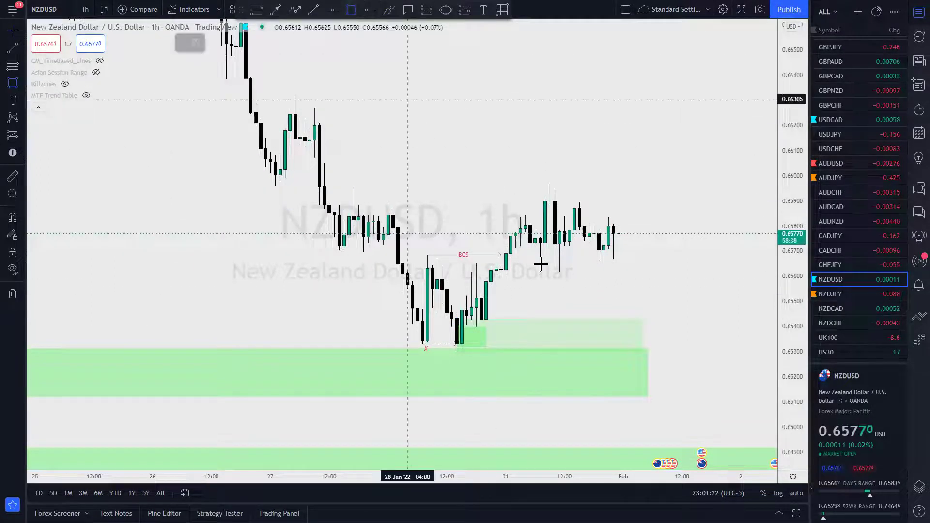
pyautogui.moveTo(478, 297)
pyautogui.mouseDown()
pyautogui.moveTo(649, 307)
pyautogui.moveTo(656, 319)
pyautogui.mouseUp()
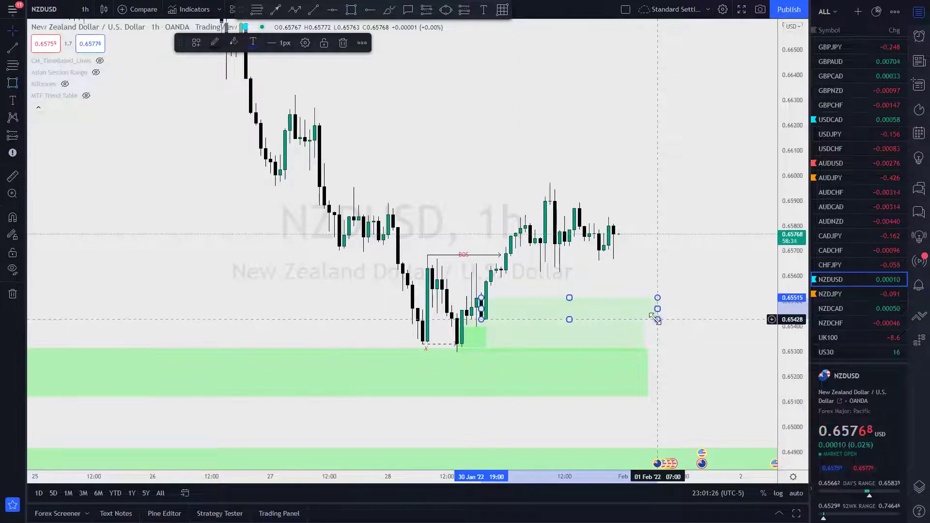
pyautogui.doubleClick(656, 319)
pyautogui.click(565, 341)
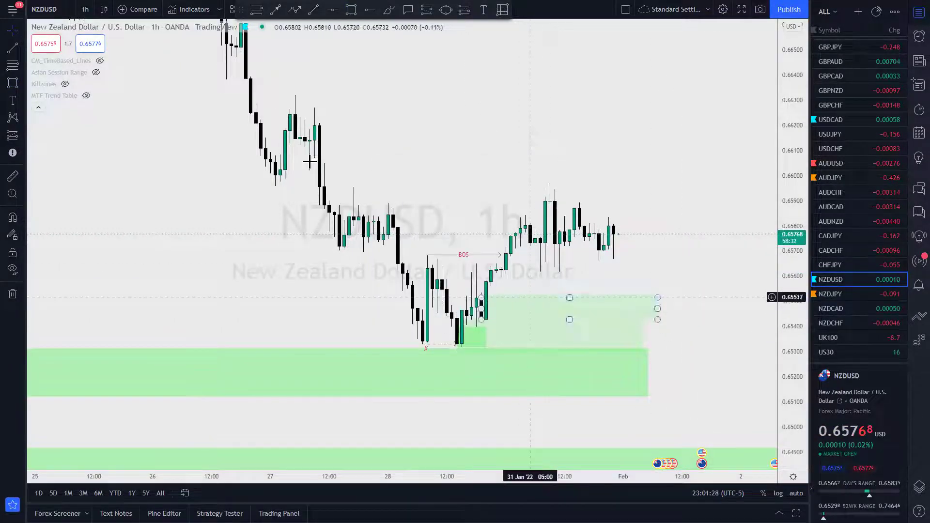
pyautogui.click(353, 9)
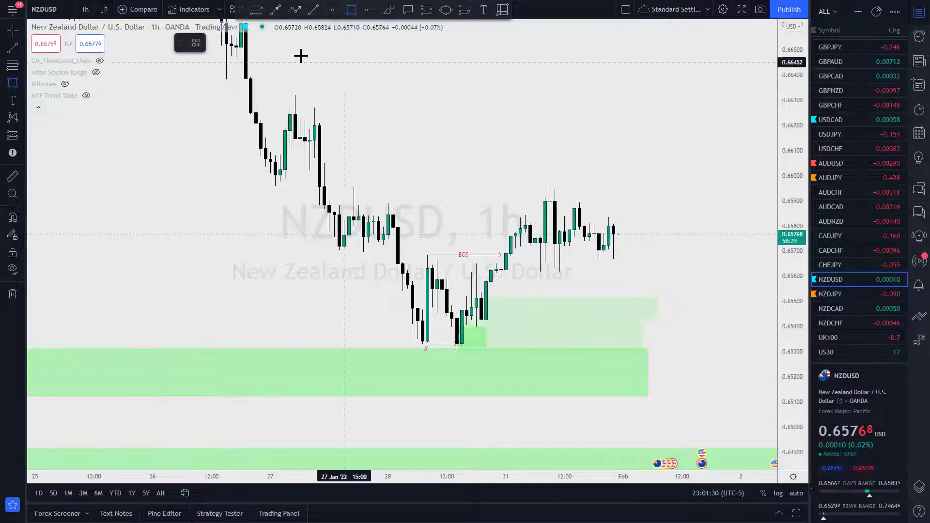
pyautogui.click(658, 298)
pyautogui.click(481, 319)
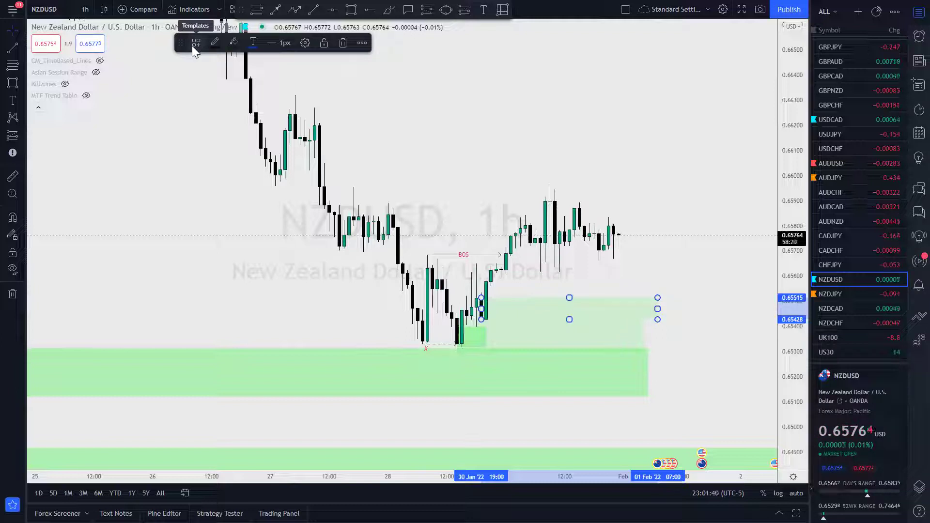
pyautogui.click(193, 46)
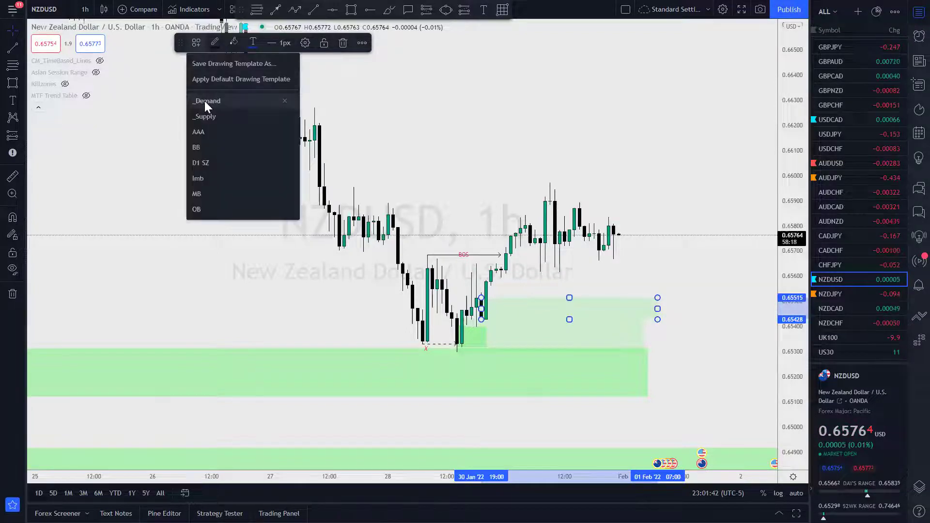
pyautogui.click(206, 101)
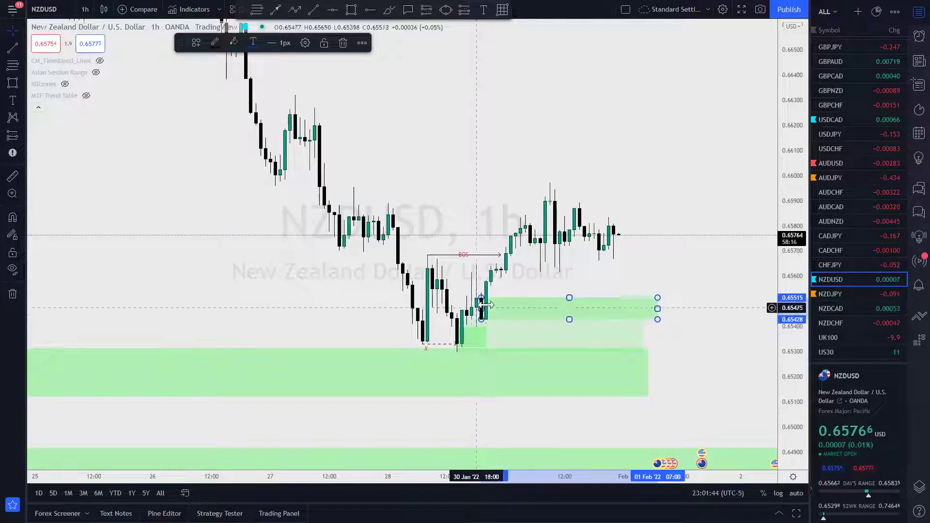
# Step: Draw a thin rectangle just above the upper demand zone, spanning about 0.65565 to 0.65532, and apply the Imb template
pyautogui.click(348, 11)
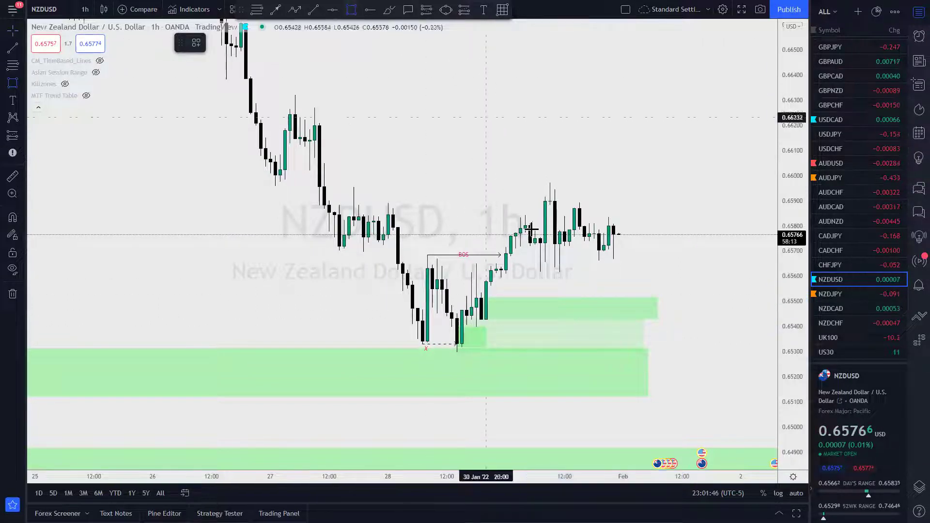
pyautogui.click(482, 285)
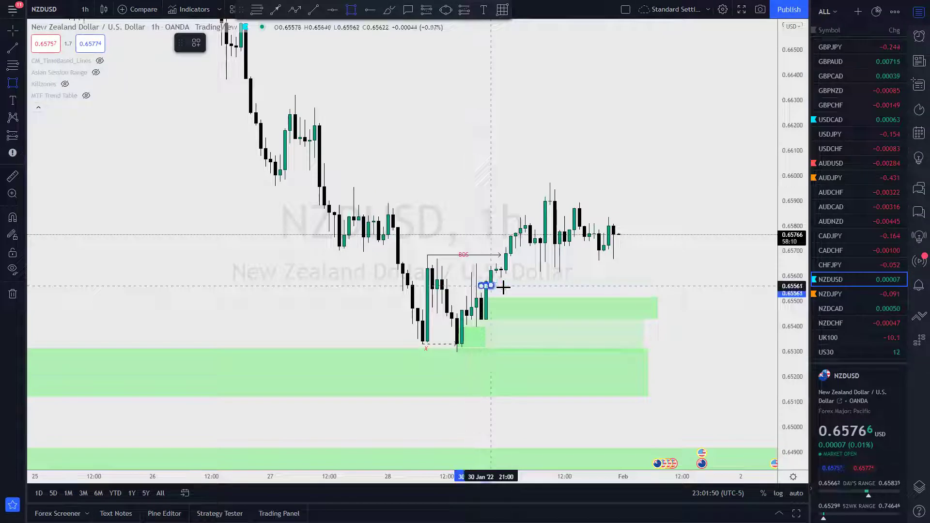
pyautogui.click(510, 293)
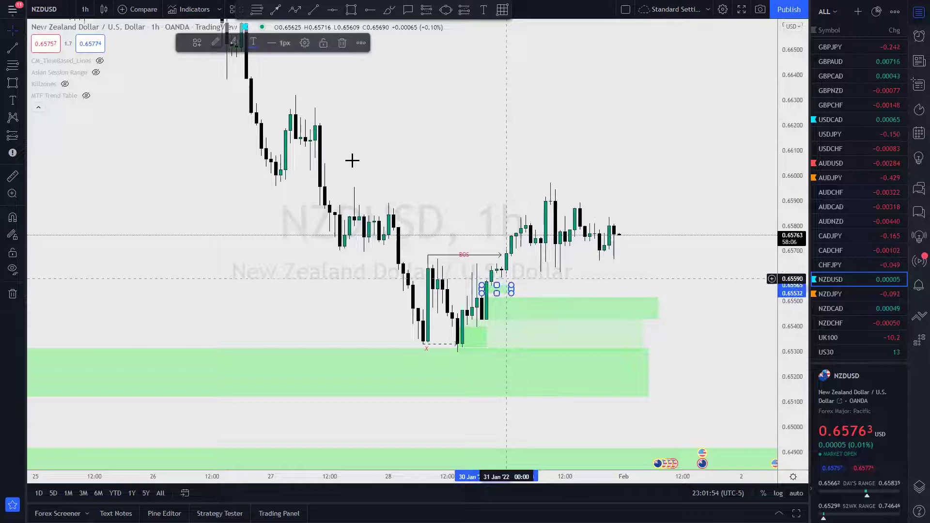
pyautogui.click(196, 42)
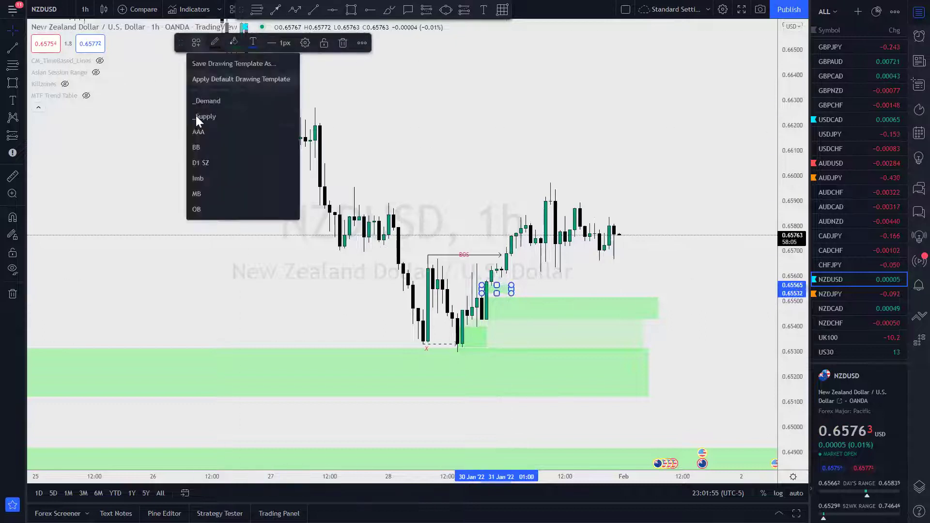
pyautogui.click(208, 178)
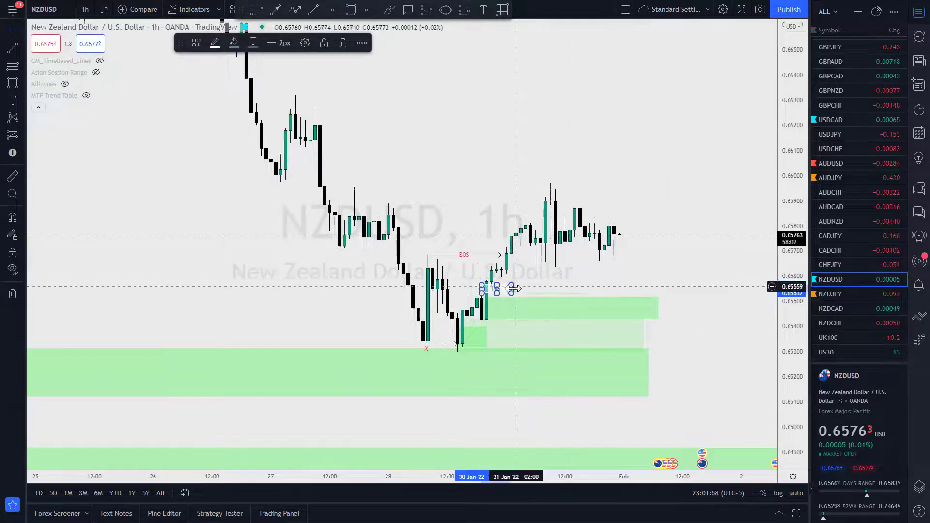
# Step: Extend the imbalance box forward in time to 1 February, roughly to where the demand zones end
pyautogui.moveTo(514, 289); pyautogui.dragTo(624, 289)
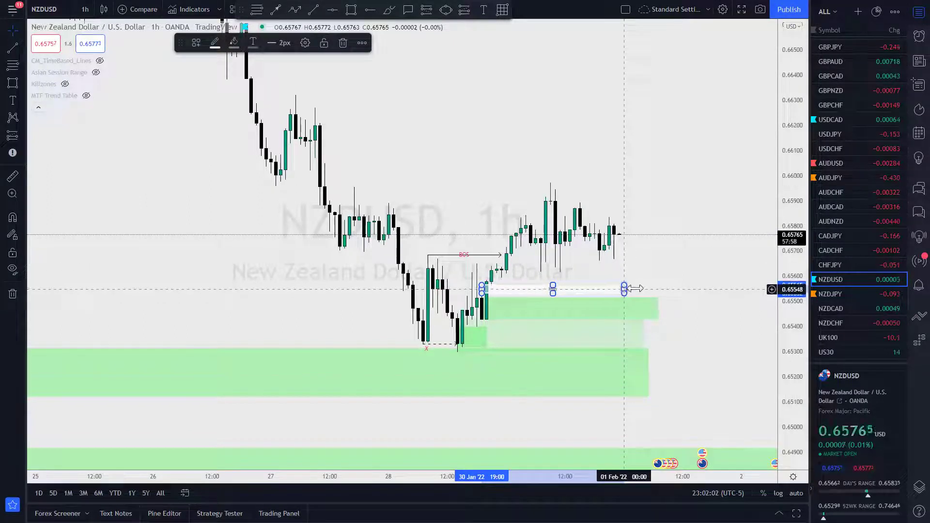
pyautogui.moveTo(636, 288); pyautogui.dragTo(662, 289)
pyautogui.click(665, 261)
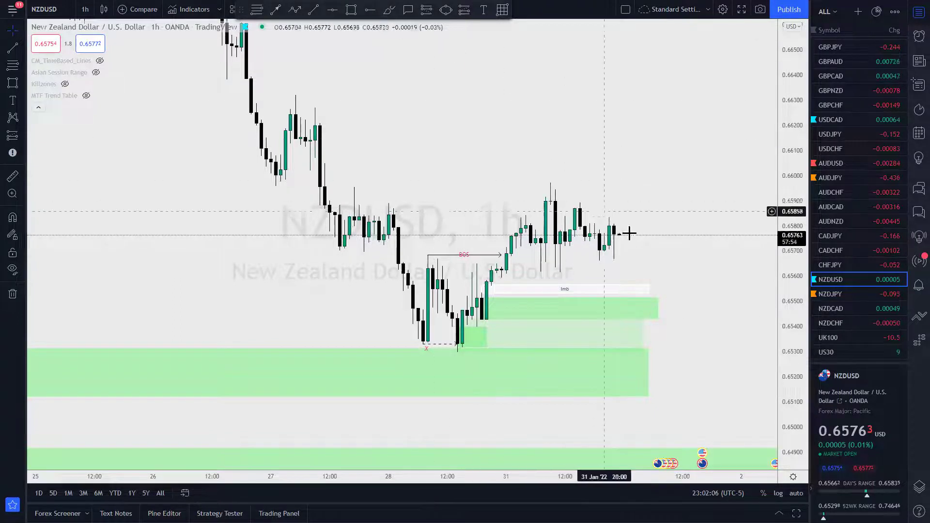
# Step: Sketch a freehand path dipping from the current price to about 0.6550 and rising to about 0.6600, and clear the brush strokes
pyautogui.moveTo(621, 241)
pyautogui.mouseDown()
pyautogui.moveTo(644, 335)
pyautogui.moveTo(666, 316)
pyautogui.moveTo(700, 199)
pyautogui.mouseUp()
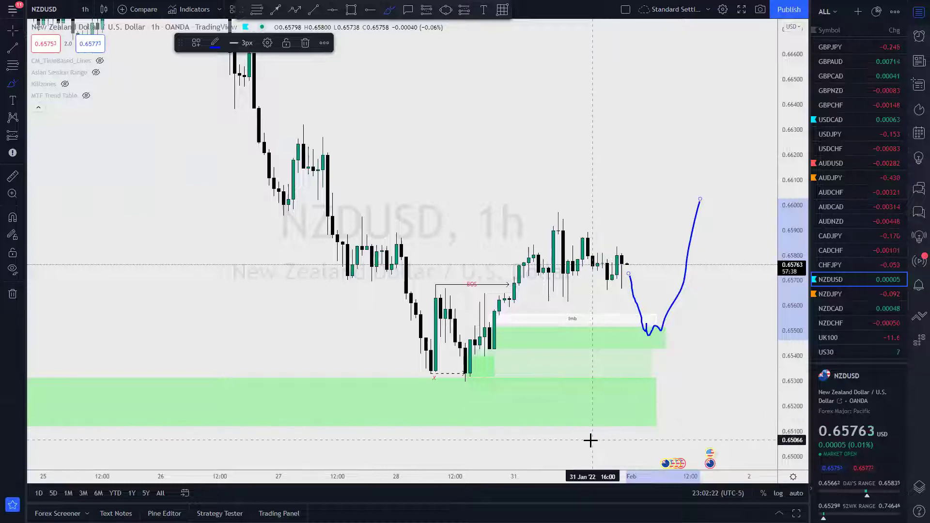
pyautogui.press('Delete')
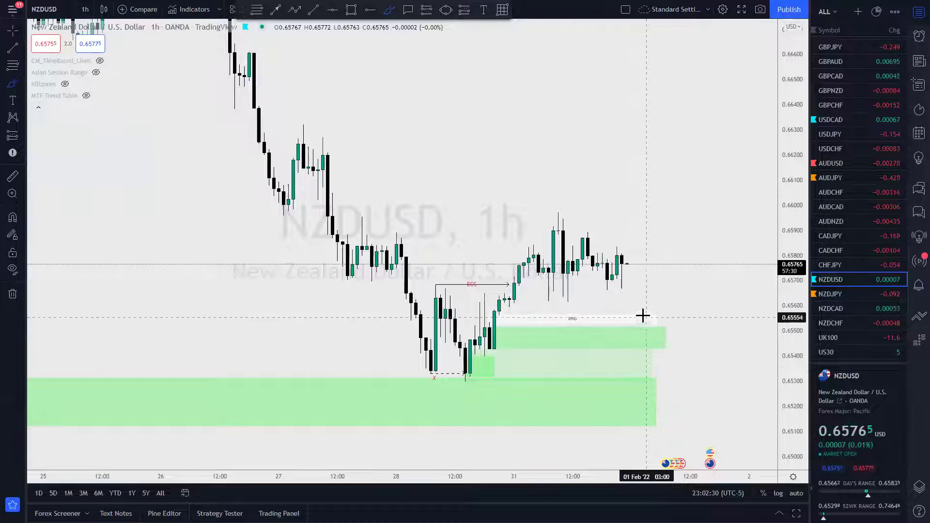
pyautogui.scroll(-2, 669, 203)
pyautogui.click(707, 150)
pyautogui.click(568, 94)
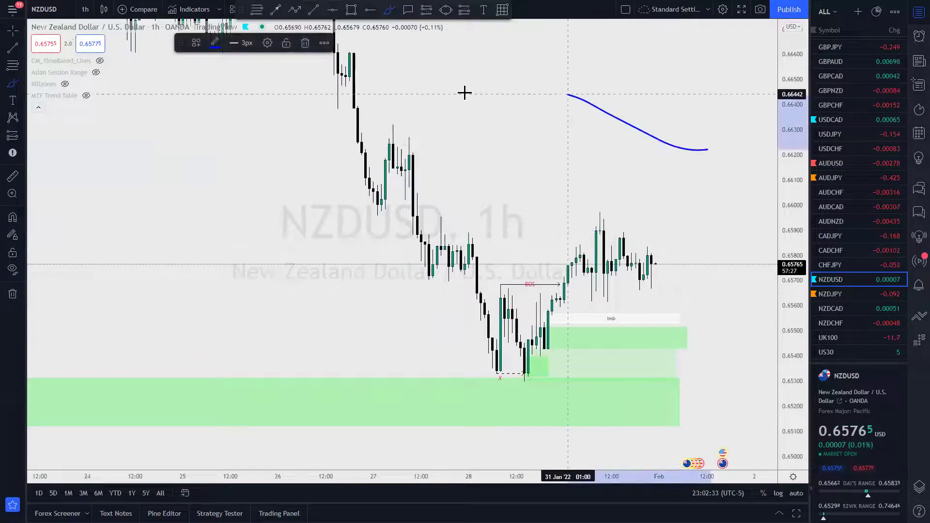
pyautogui.click(305, 43)
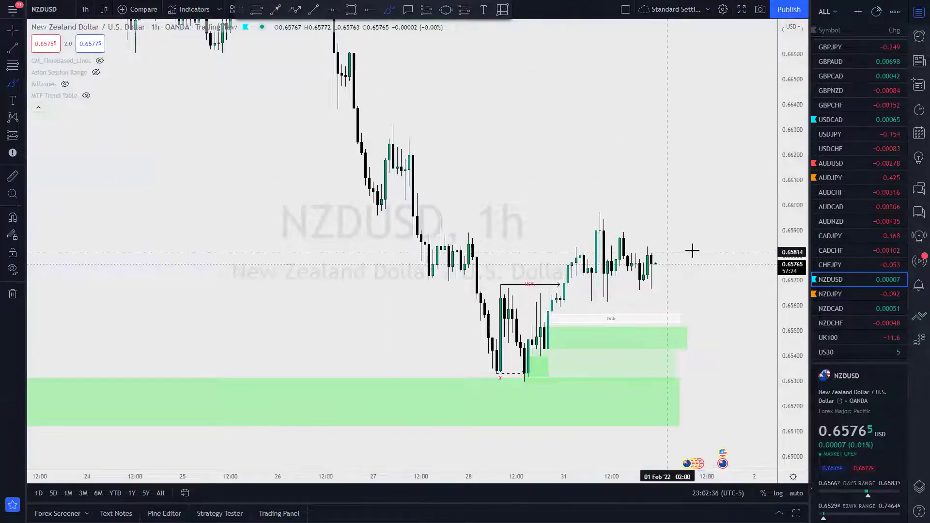
pyautogui.click(698, 216)
pyautogui.click(631, 168)
pyautogui.click(304, 44)
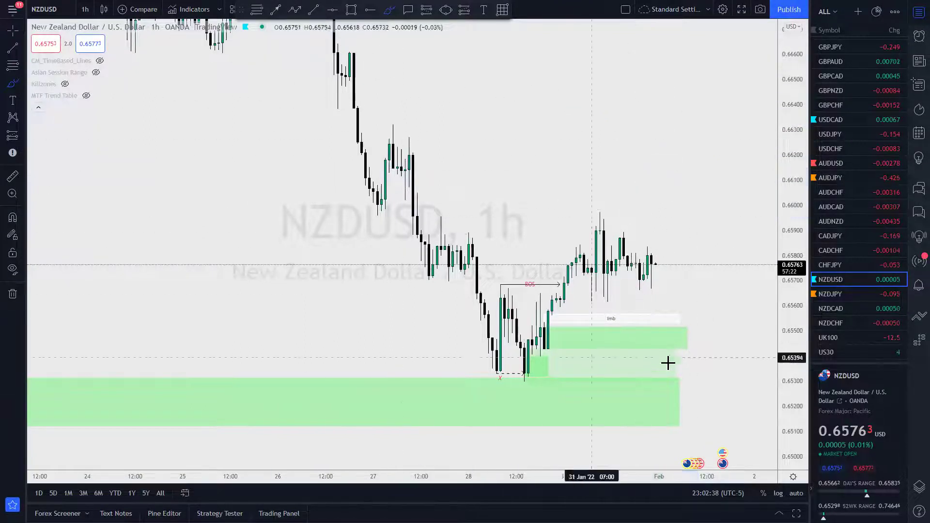
# Step: Switch the NZDUSD chart to the 15-minute timeframe
pyautogui.moveTo(654, 199); pyautogui.dragTo(533, 176)
pyautogui.scroll(2, 613, 239)
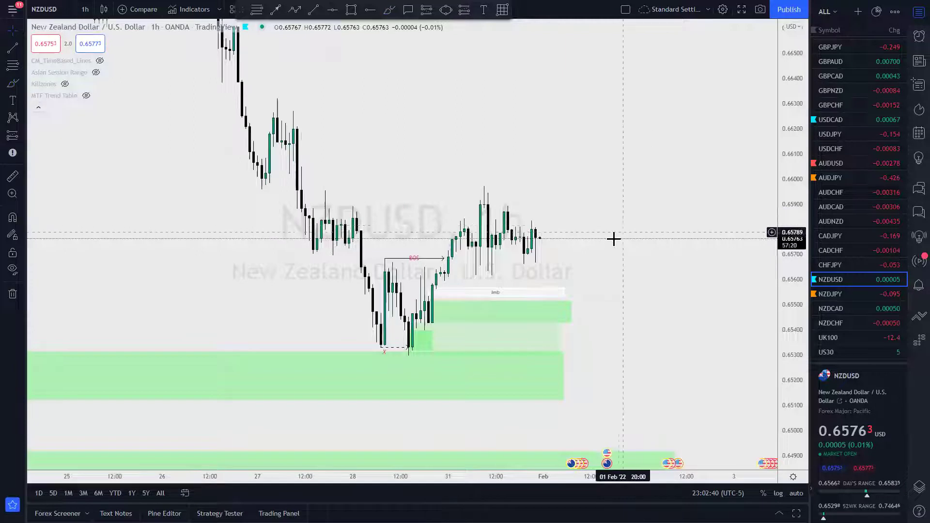
pyautogui.click(85, 9)
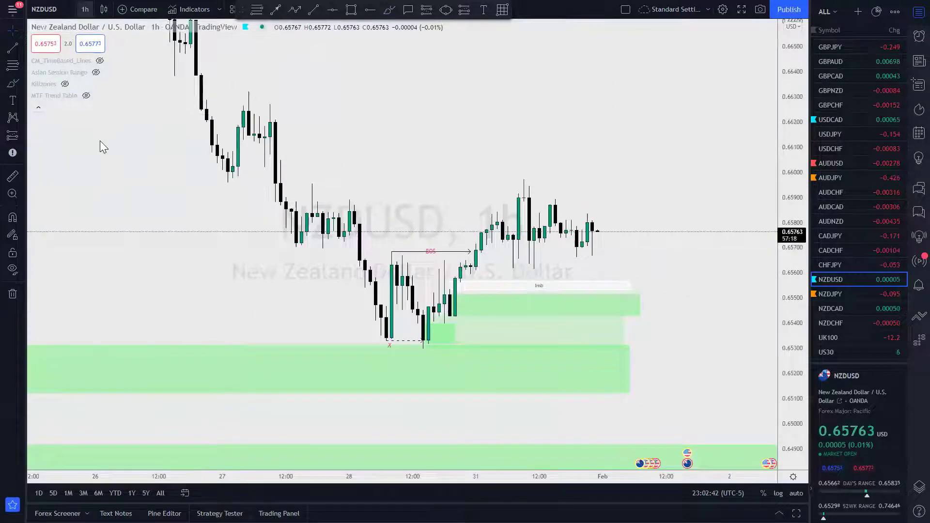
pyautogui.click(111, 121)
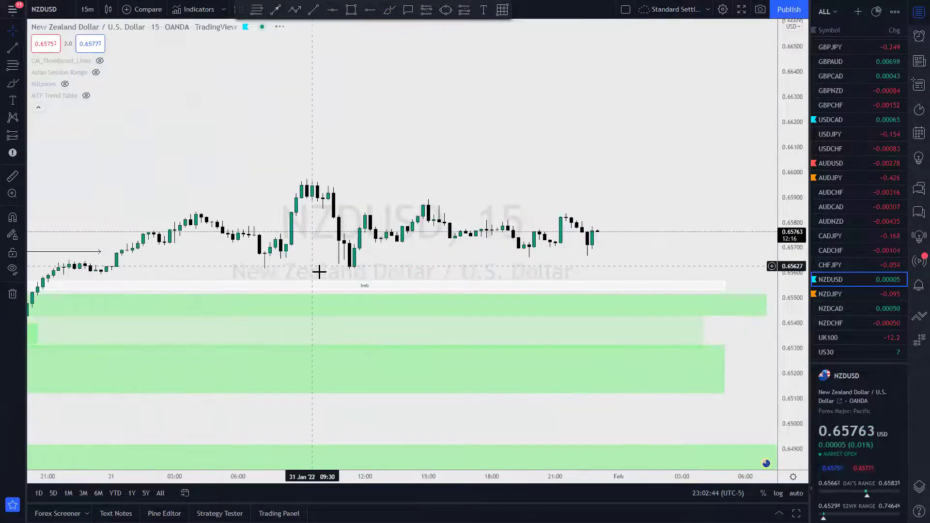
pyautogui.moveTo(790, 353); pyautogui.dragTo(693, 175)
pyautogui.moveTo(473, 335); pyautogui.dragTo(342, 272)
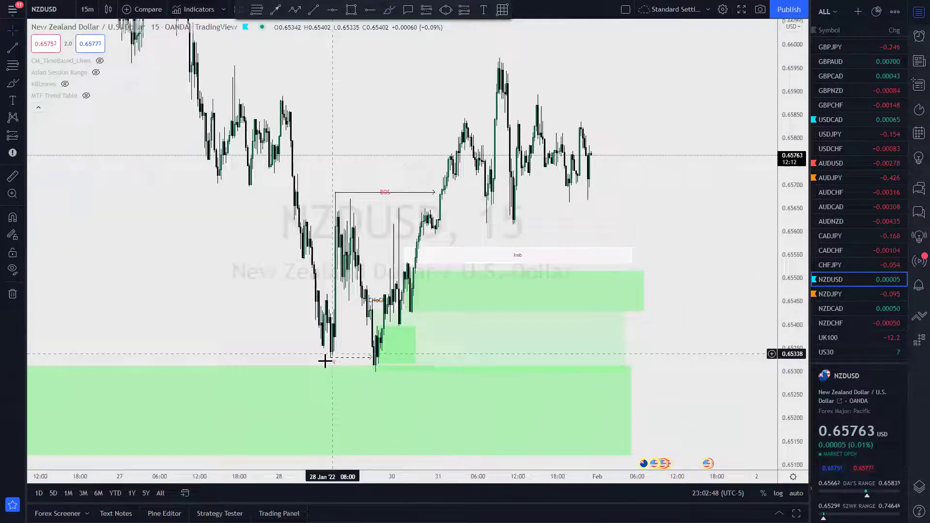
pyautogui.scroll(2, 324, 359)
pyautogui.moveTo(551, 347); pyautogui.dragTo(792, 329)
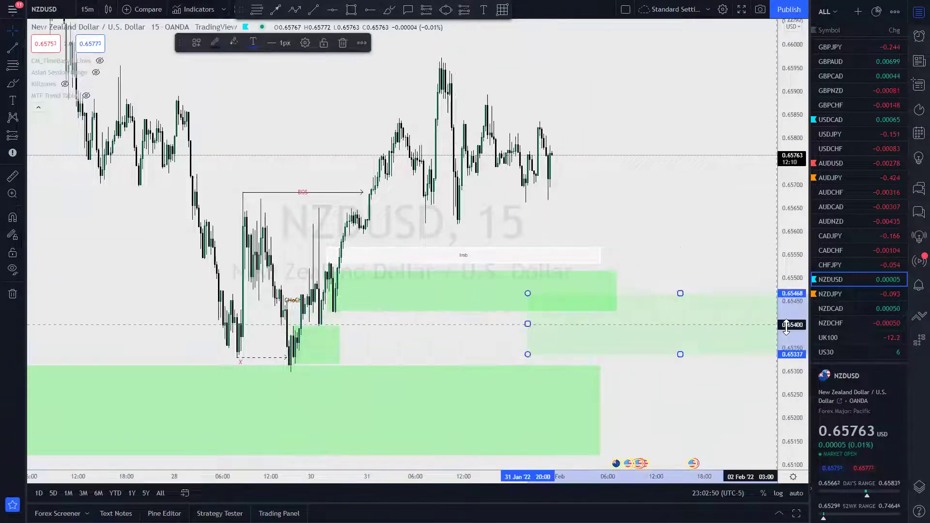
pyautogui.hotkey('ctrl', 'z')
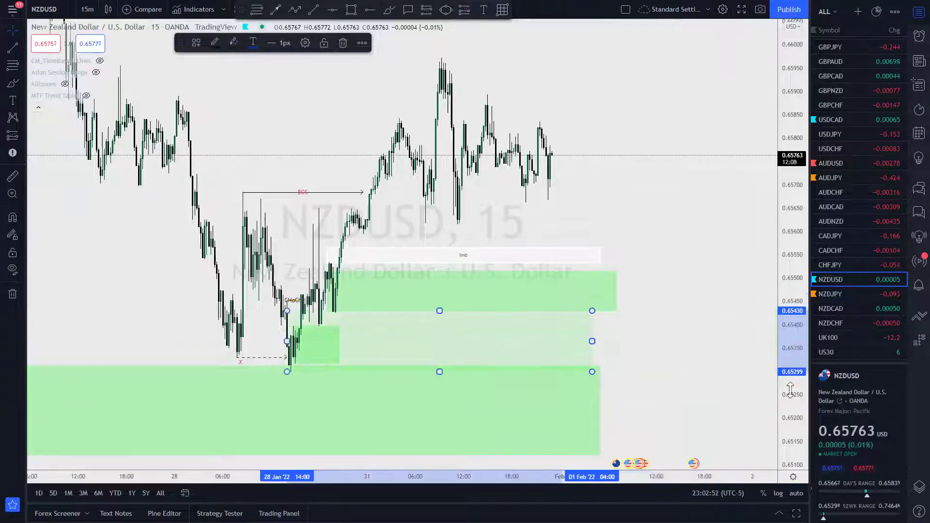
# Step: Trace the 28 January decline into the low with the brush, marking the broken swing low and circling the lower high at the CHoCh
pyautogui.moveTo(790, 390); pyautogui.dragTo(790, 203)
pyautogui.scroll(4, 644, 395)
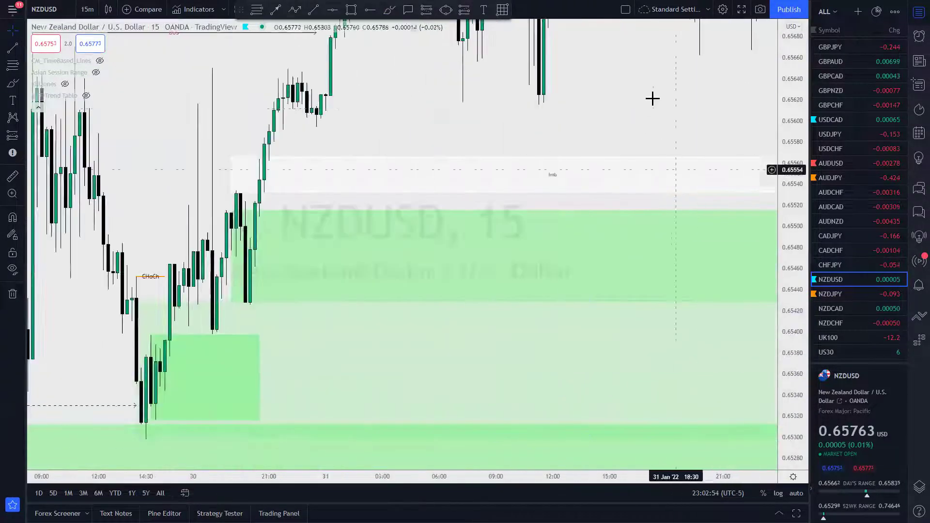
pyautogui.hscroll(-10, 652, 99)
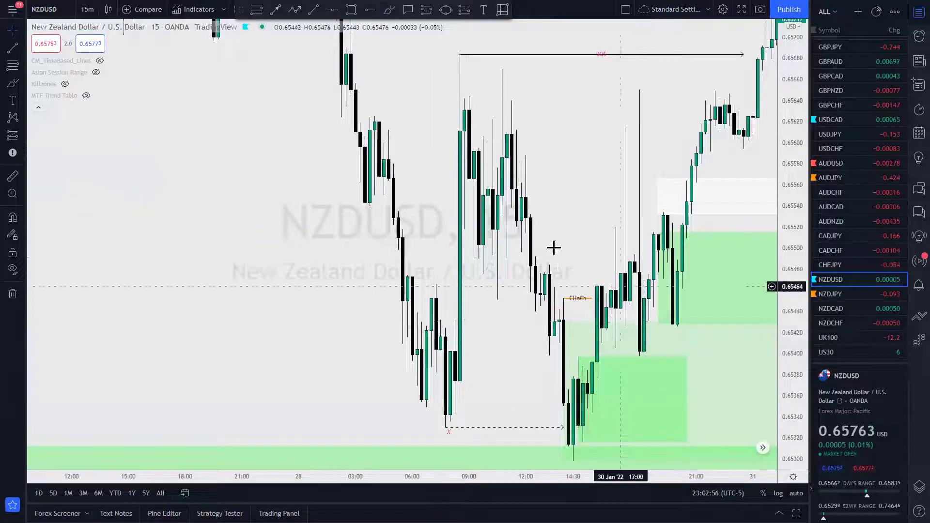
pyautogui.scroll(3, 533, 262)
pyautogui.hscroll(2, 409, 204)
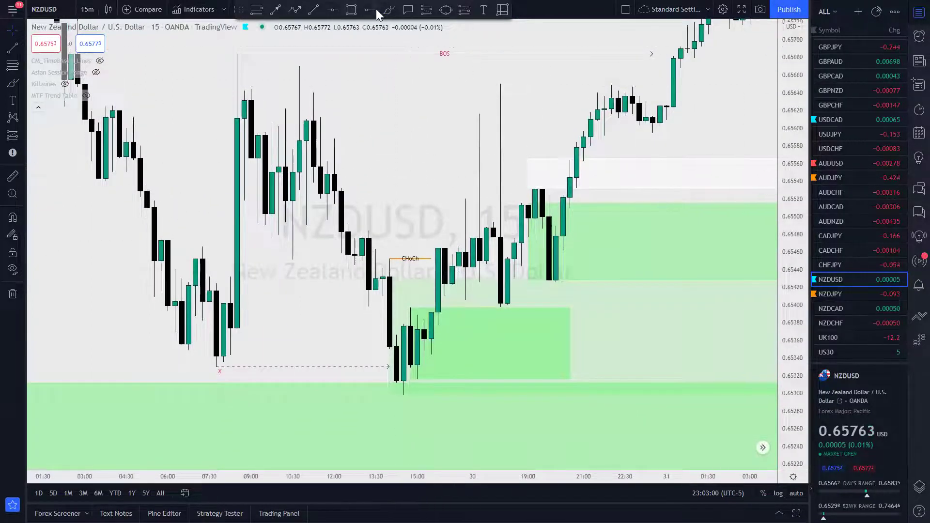
pyautogui.click(390, 11)
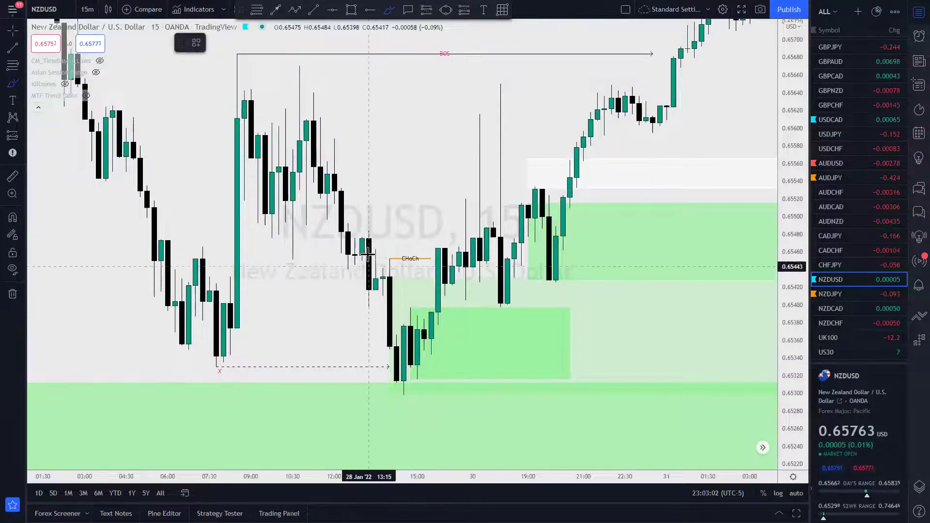
pyautogui.moveTo(341, 192)
pyautogui.mouseDown()
pyautogui.moveTo(349, 271)
pyautogui.moveTo(361, 251)
pyautogui.mouseUp()
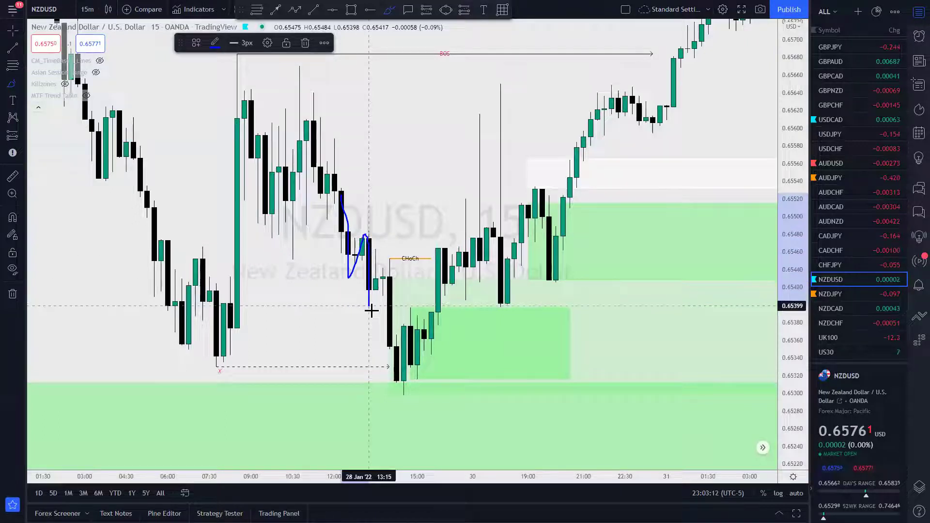
pyautogui.moveTo(372, 311); pyautogui.dragTo(370, 310)
pyautogui.moveTo(373, 292)
pyautogui.mouseDown()
pyautogui.moveTo(367, 307)
pyautogui.moveTo(386, 272)
pyautogui.mouseUp()
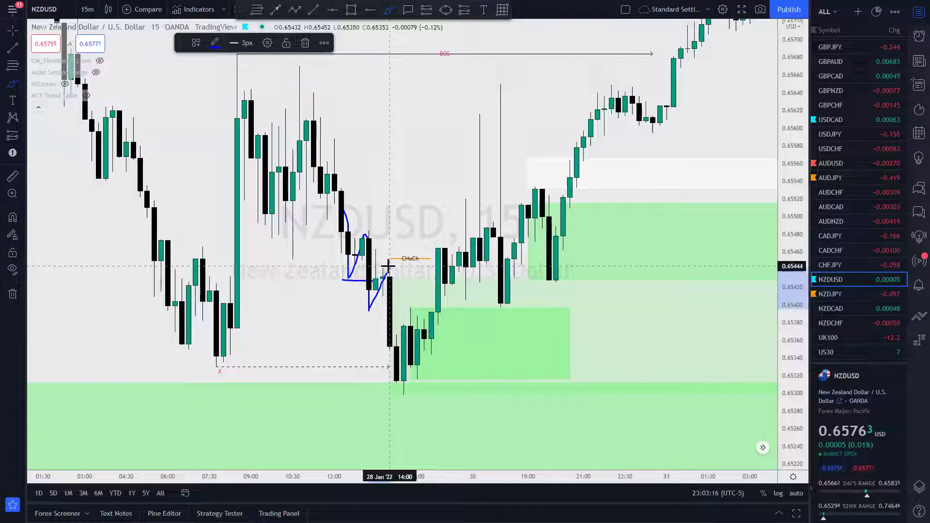
pyautogui.moveTo(389, 275)
pyautogui.mouseDown()
pyautogui.moveTo(386, 266)
pyautogui.moveTo(397, 384)
pyautogui.mouseUp()
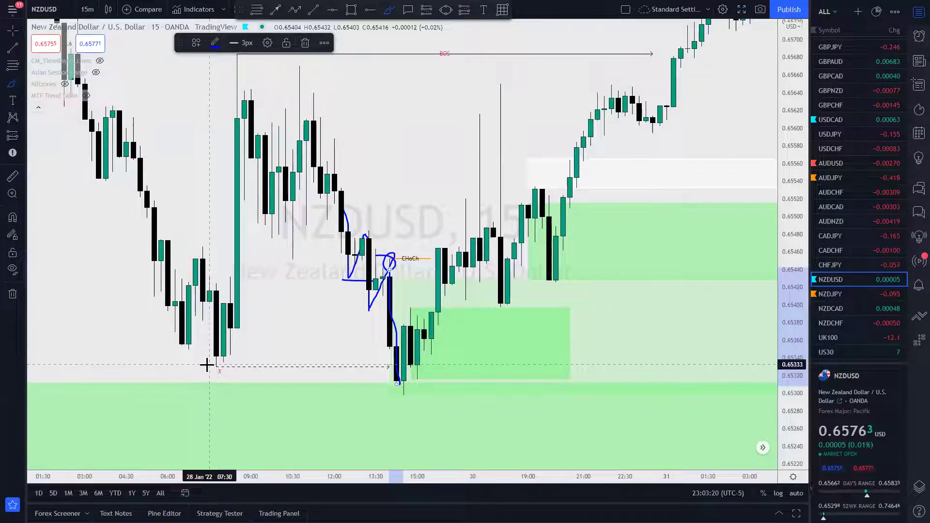
# Step: Underline the low marked X, arc under the sweep below it, mark the CHoCh break and sketch the V-shaped reversal with the brush
pyautogui.moveTo(206, 365); pyautogui.dragTo(313, 362)
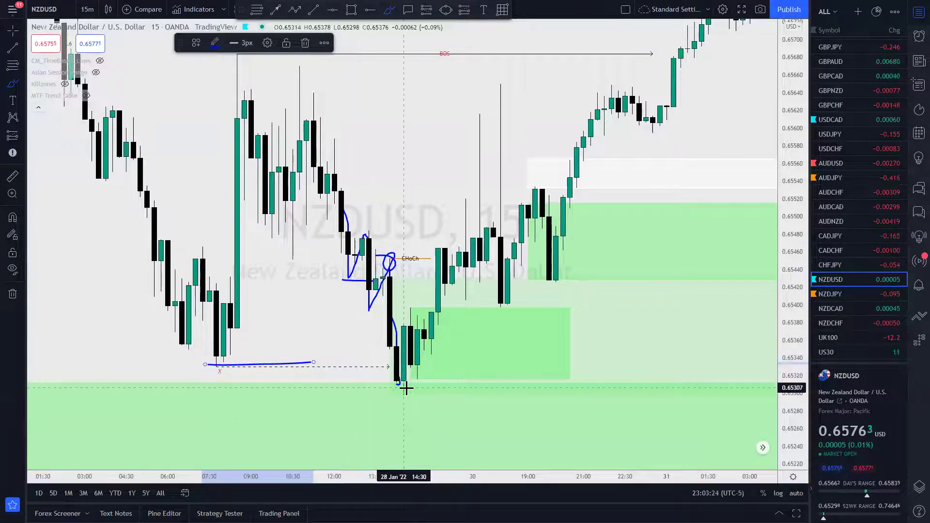
pyautogui.moveTo(389, 389)
pyautogui.mouseDown()
pyautogui.moveTo(394, 409)
pyautogui.moveTo(417, 413)
pyautogui.moveTo(431, 403)
pyautogui.moveTo(440, 244)
pyautogui.moveTo(378, 255)
pyautogui.mouseUp()
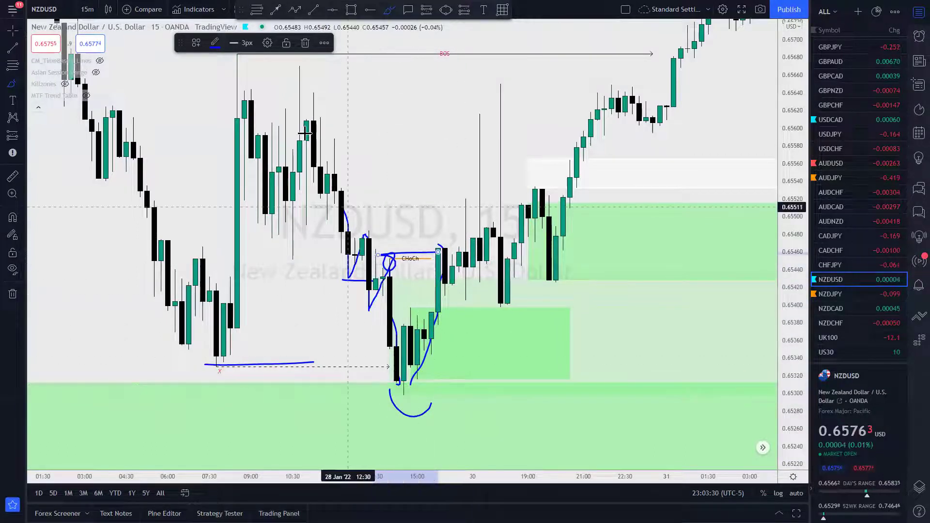
pyautogui.moveTo(293, 117)
pyautogui.mouseDown()
pyautogui.moveTo(412, 390)
pyautogui.moveTo(473, 272)
pyautogui.mouseUp()
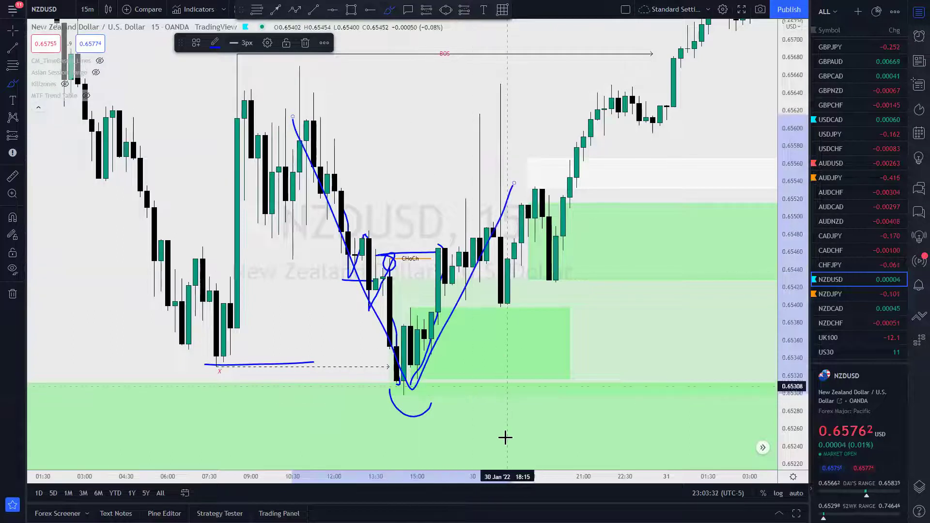
# Step: Undo all the brush marks drawn around the CHoCh and the 28 January low
pyautogui.hotkey('ctrl', 'z')
pyautogui.hotkey('ctrl', 'z')
pyautogui.hotkey('ctrl', 'z')
pyautogui.hotkey('ctrl', 'z')
pyautogui.hotkey('ctrl', 'z')
pyautogui.hotkey('ctrl', 'z')
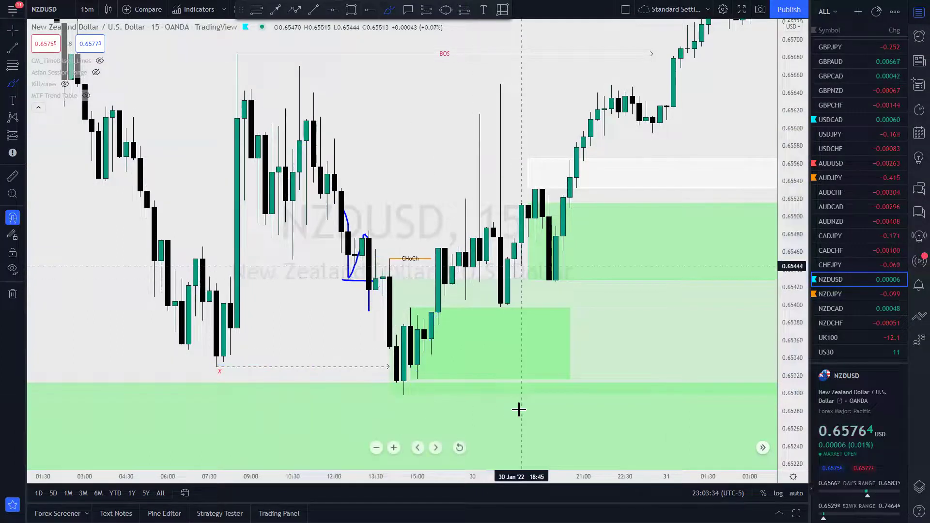
pyautogui.hotkey('ctrl', 'z')
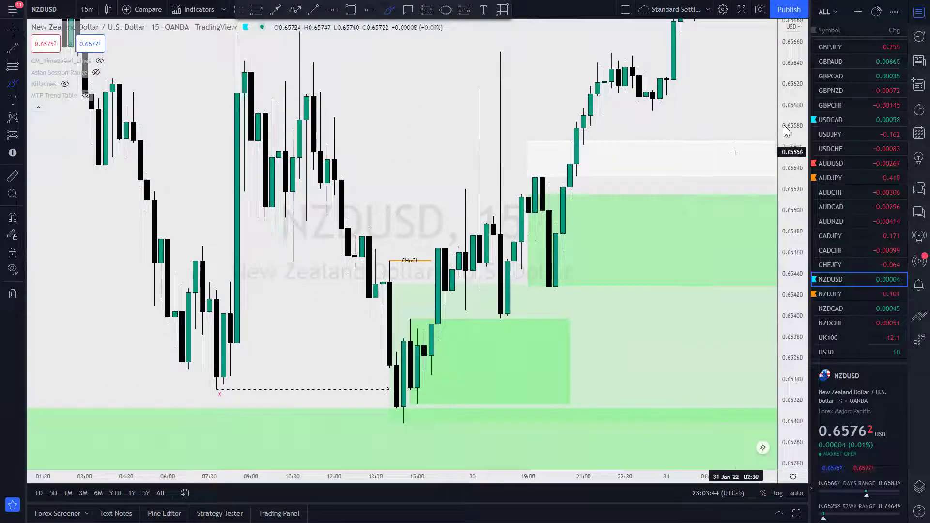
pyautogui.hotkey('ctrl', 'z')
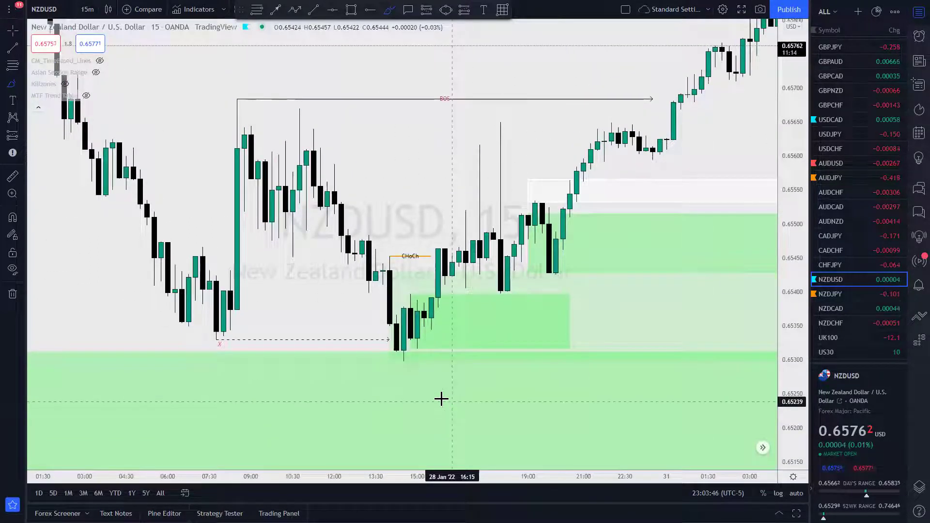
# Step: Circle the BOS label and the CHoCh label in turn with the brush, and remove the freehand marks
pyautogui.moveTo(465, 88)
pyautogui.mouseDown()
pyautogui.moveTo(420, 98)
pyautogui.moveTo(471, 87)
pyautogui.moveTo(445, 70)
pyautogui.mouseUp()
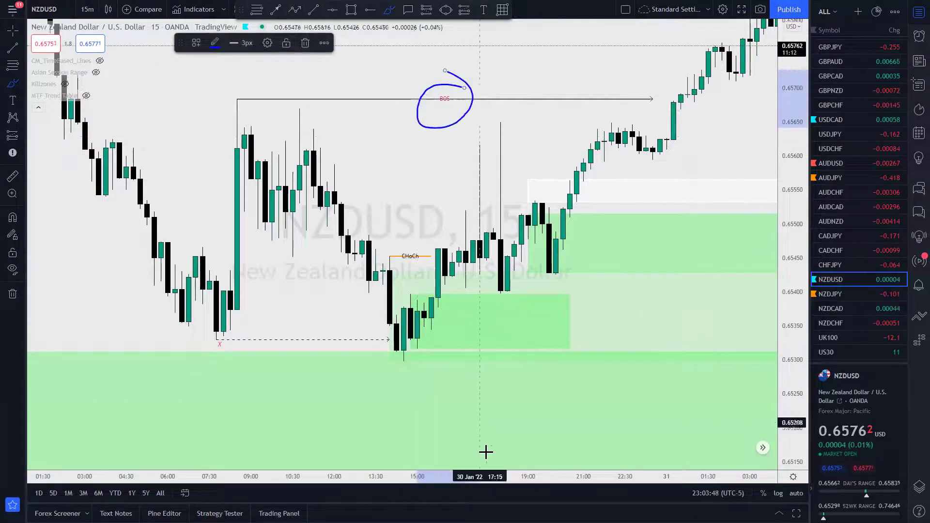
pyautogui.press('Delete')
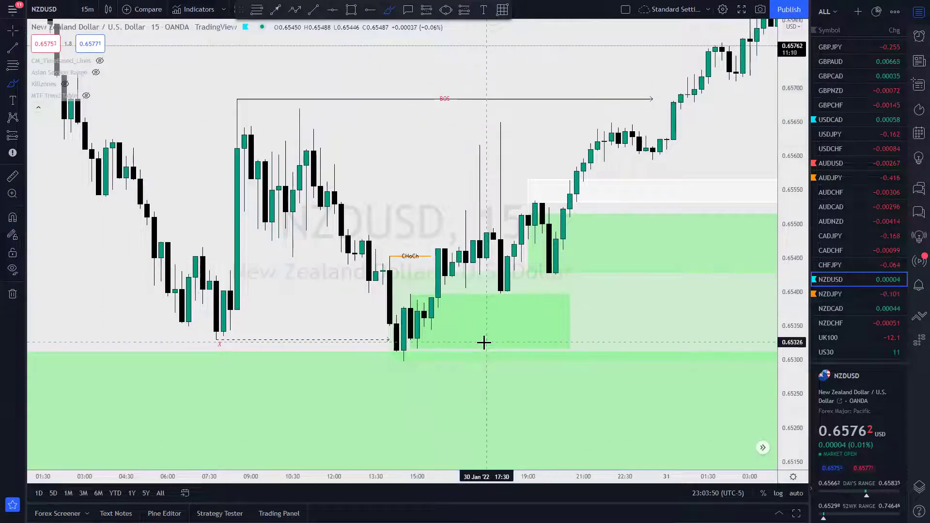
pyautogui.moveTo(437, 236)
pyautogui.mouseDown()
pyautogui.moveTo(375, 248)
pyautogui.moveTo(454, 249)
pyautogui.moveTo(445, 233)
pyautogui.mouseUp()
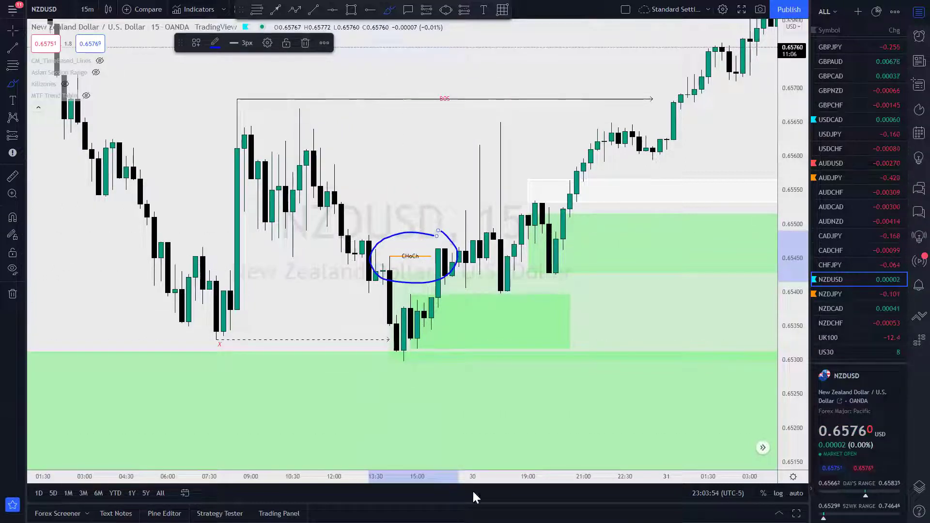
pyautogui.press('Delete')
pyautogui.moveTo(353, 208)
pyautogui.mouseDown()
pyautogui.moveTo(397, 347)
pyautogui.moveTo(509, 197)
pyautogui.mouseUp()
pyautogui.hotkey('ctrl', 'z')
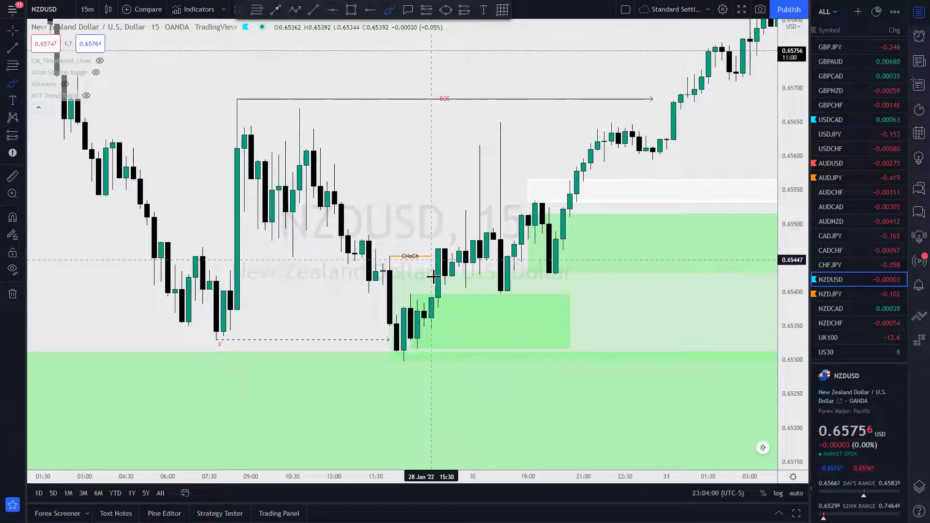
# Step: Trace the rally from the CHoCh up to about 0.6576 and outline the small demand zone with the brush, and undo the strokes
pyautogui.moveTo(431, 303)
pyautogui.mouseDown()
pyautogui.moveTo(474, 230)
pyautogui.moveTo(482, 140)
pyautogui.moveTo(488, 206)
pyautogui.moveTo(498, 186)
pyautogui.moveTo(502, 118)
pyautogui.mouseUp()
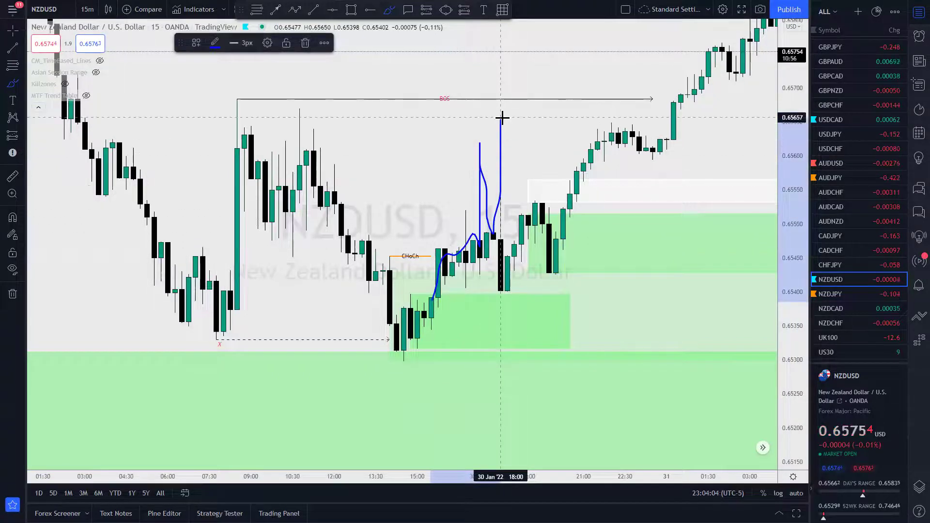
pyautogui.moveTo(503, 169); pyautogui.dragTo(501, 294)
pyautogui.moveTo(568, 300)
pyautogui.mouseDown()
pyautogui.moveTo(418, 305)
pyautogui.moveTo(412, 354)
pyautogui.moveTo(494, 346)
pyautogui.mouseUp()
pyautogui.moveTo(575, 350)
pyautogui.mouseDown()
pyautogui.moveTo(567, 286)
pyautogui.moveTo(417, 352)
pyautogui.mouseUp()
pyautogui.moveTo(514, 288)
pyautogui.mouseDown()
pyautogui.moveTo(579, 162)
pyautogui.moveTo(604, 183)
pyautogui.moveTo(684, 101)
pyautogui.moveTo(687, 47)
pyautogui.mouseUp()
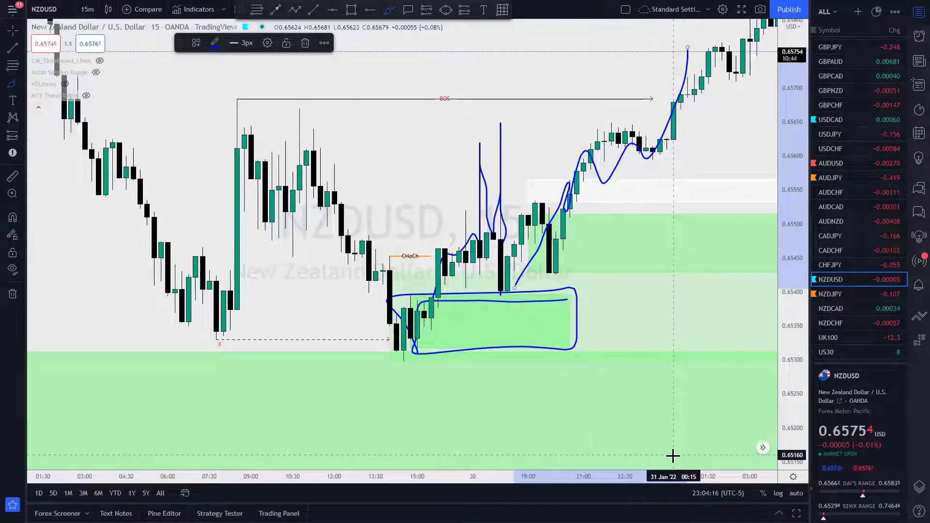
pyautogui.hotkey('ctrl', 'z')
pyautogui.hotkey('ctrl', 'z')
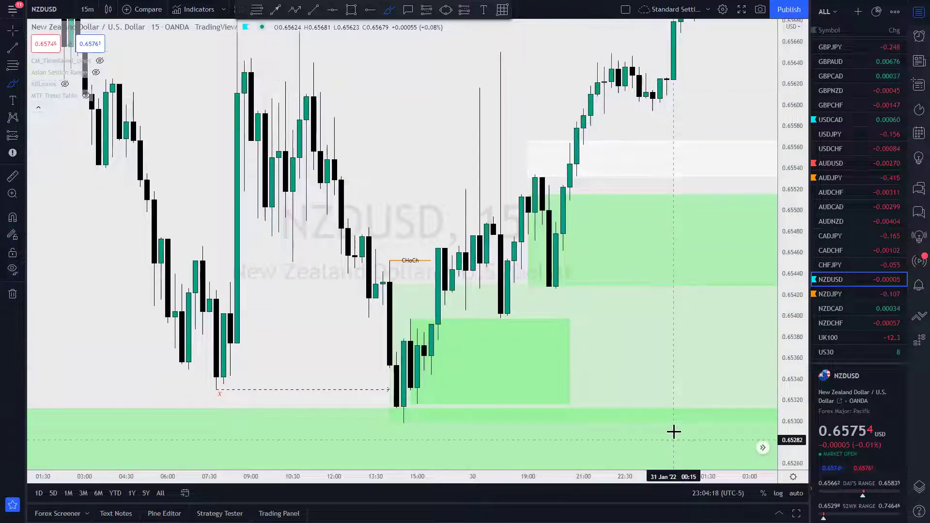
# Step: Review the 15-minute price structure from late January to 1 February against the marked demand and imbalance zones
pyautogui.moveTo(795, 72); pyautogui.dragTo(763, 484)
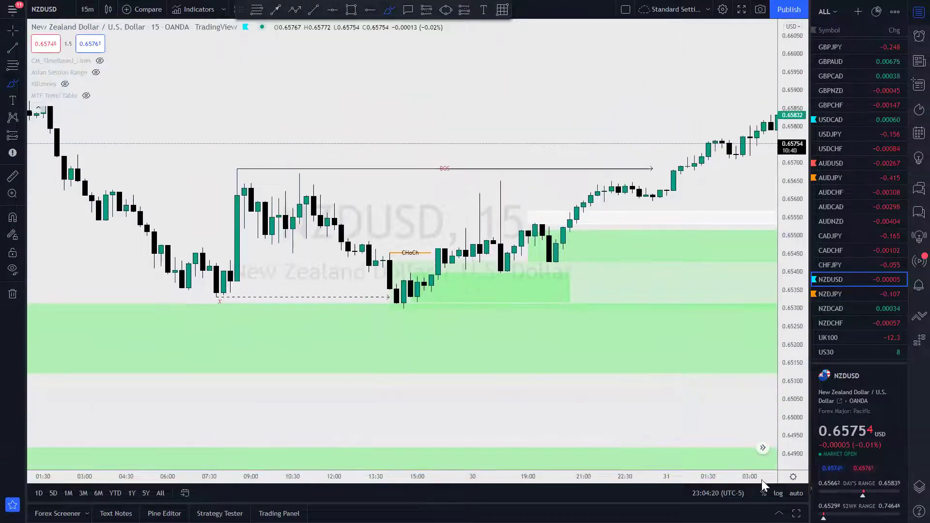
pyautogui.scroll(-4, 752, 305)
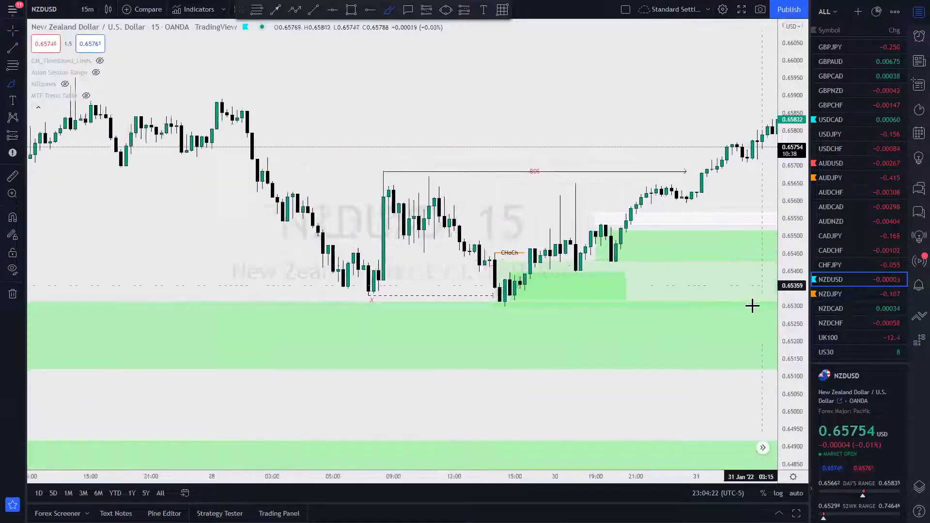
pyautogui.scroll(-2, 634, 103)
pyautogui.moveTo(648, 87); pyautogui.dragTo(557, 184)
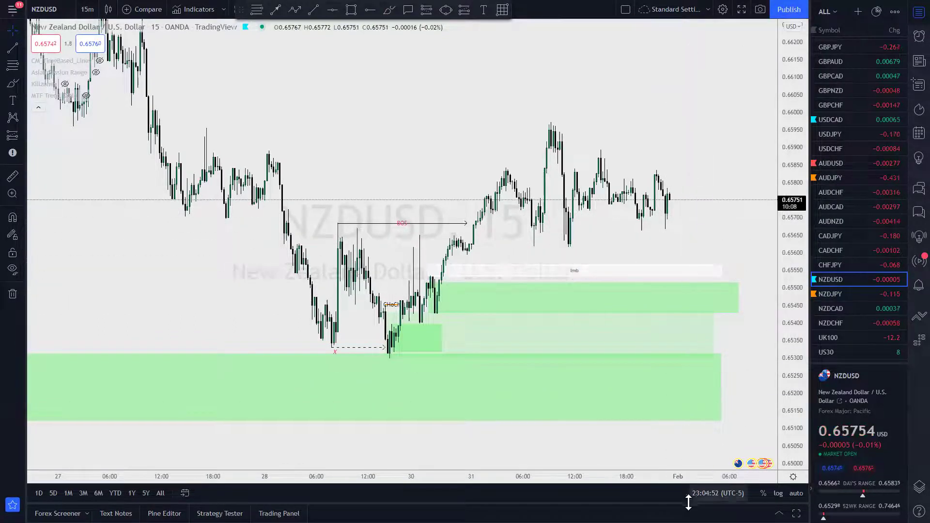
pyautogui.scroll(-2, 716, 363)
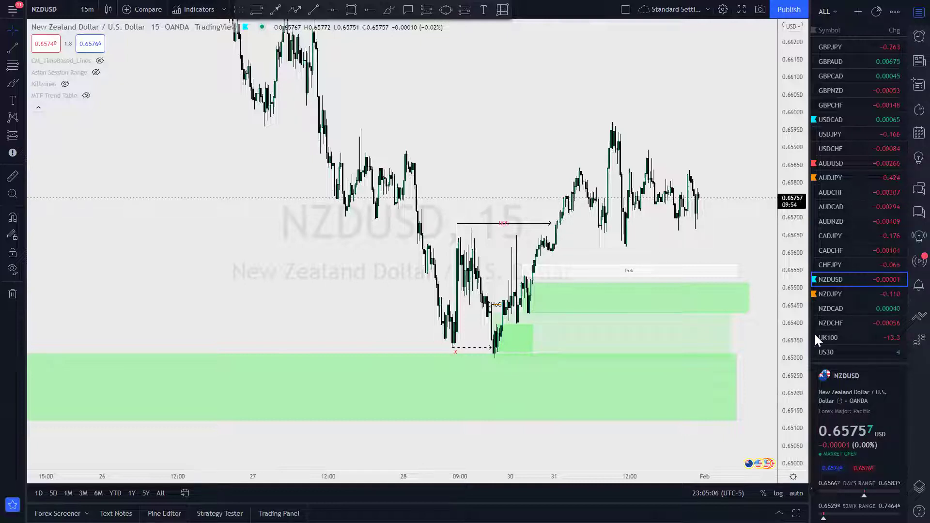
# Step: Open the NZDJPY chart at the 4-hour interval and examine the green demand zone beneath the 75.240 line
pyautogui.click(835, 294)
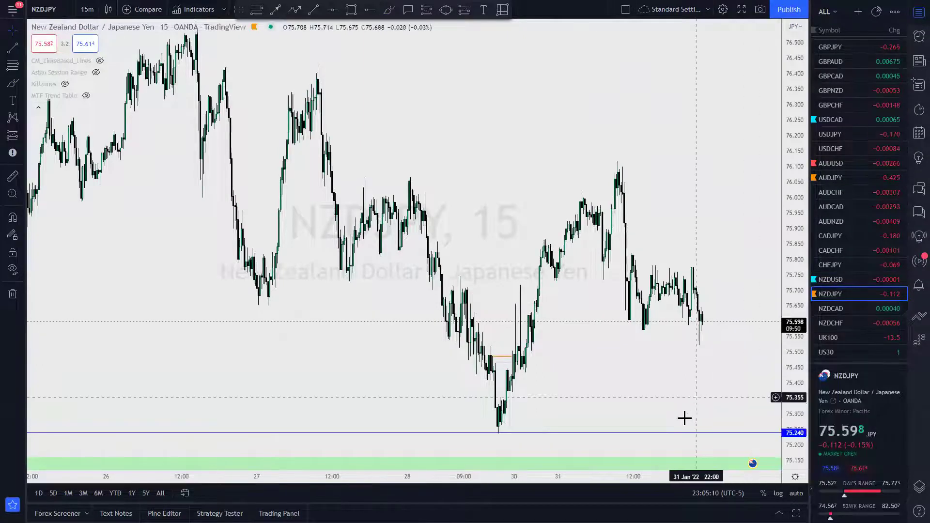
pyautogui.click(86, 9)
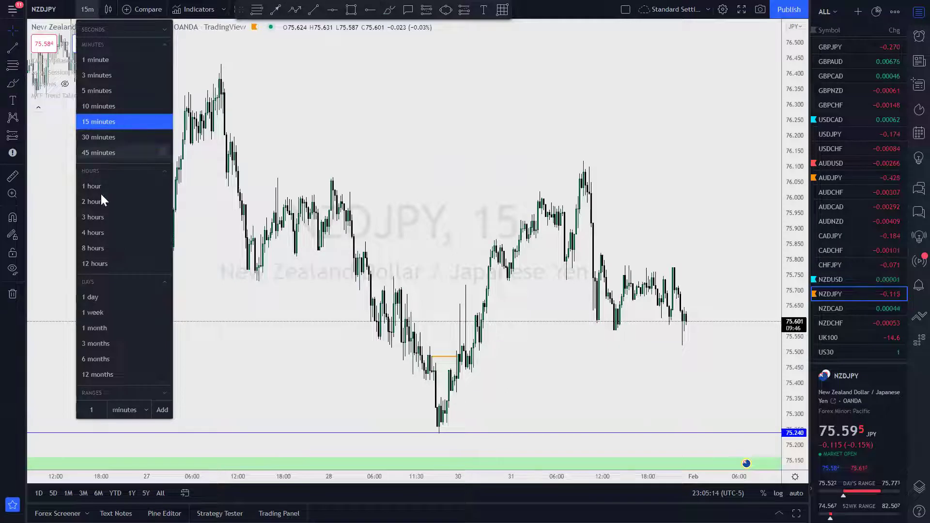
pyautogui.click(102, 231)
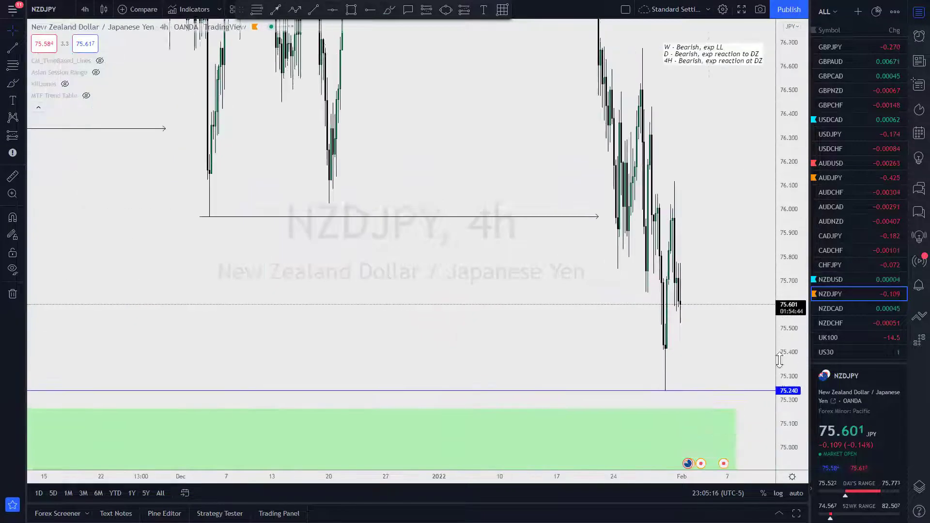
pyautogui.scroll(2, 712, 411)
pyautogui.scroll(2, 729, 438)
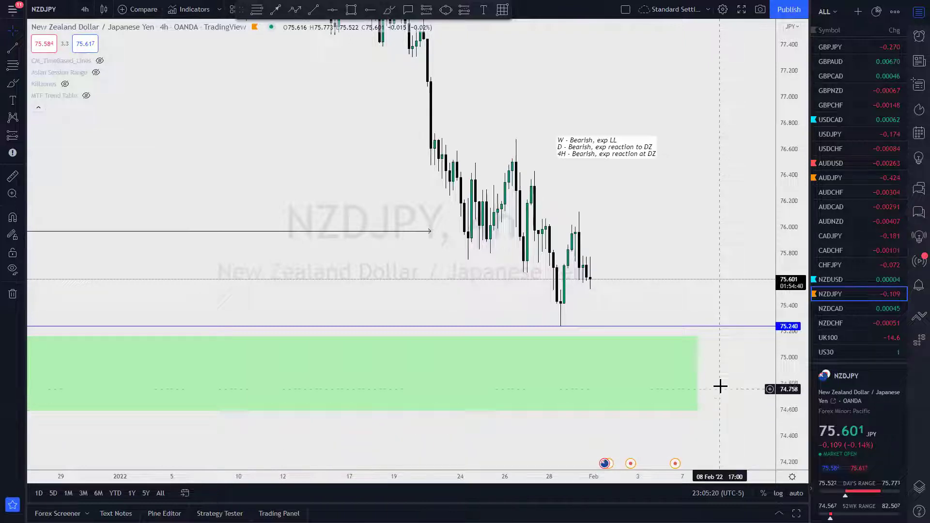
pyautogui.scroll(-1, 718, 411)
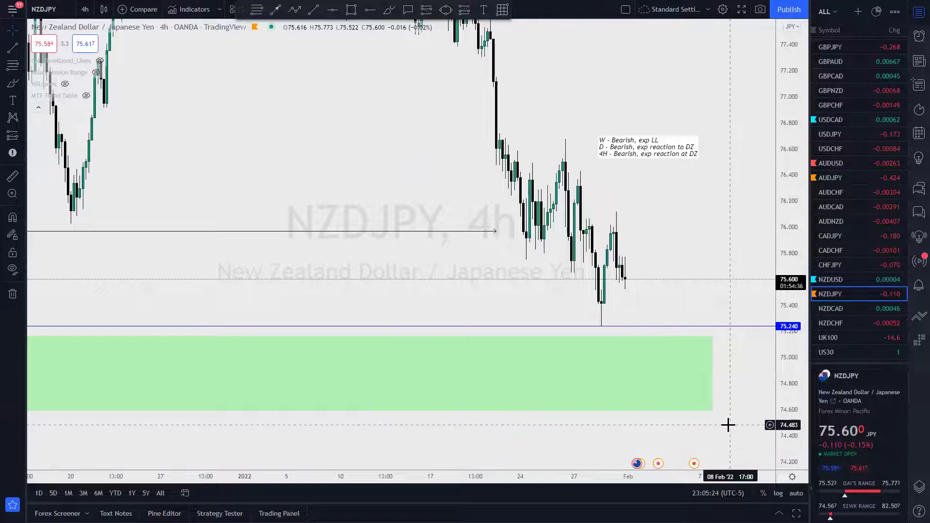
pyautogui.scroll(1, 713, 426)
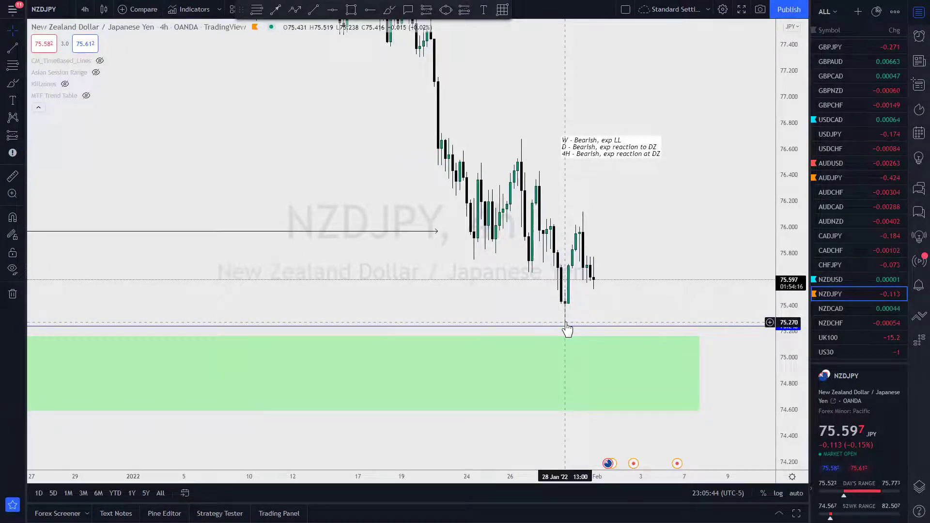
# Step: Draw a rectangle over the 23–24 August 2021 candles from about 75.545 to 75.099 and style it as a green demand zone
pyautogui.scroll(-15, 567, 321)
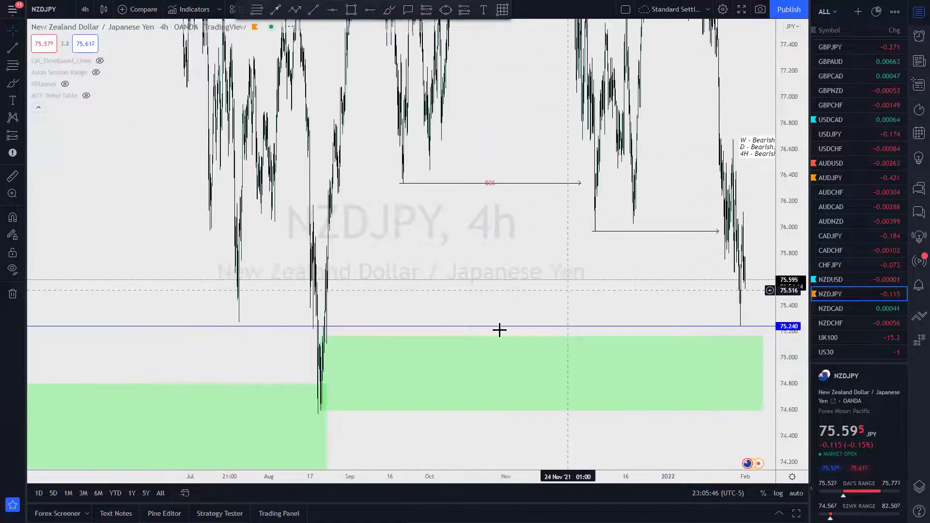
pyautogui.moveTo(388, 302); pyautogui.dragTo(733, 293)
pyautogui.scroll(5, 716, 318)
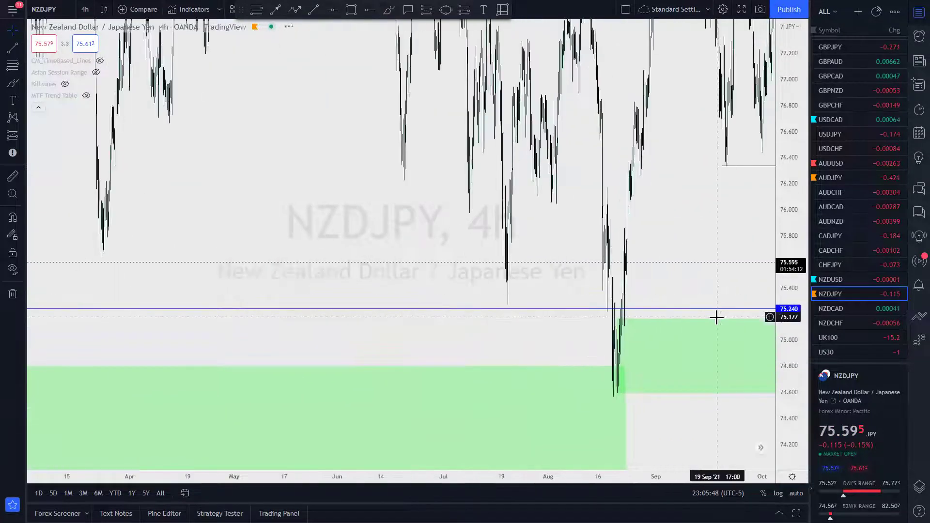
pyautogui.scroll(5, 699, 329)
pyautogui.moveTo(363, 270); pyautogui.dragTo(673, 260)
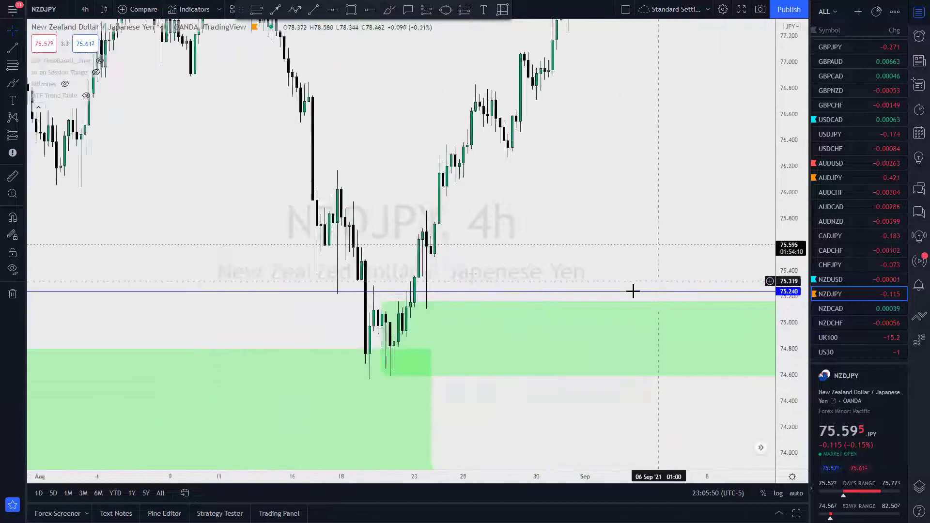
pyautogui.click(352, 9)
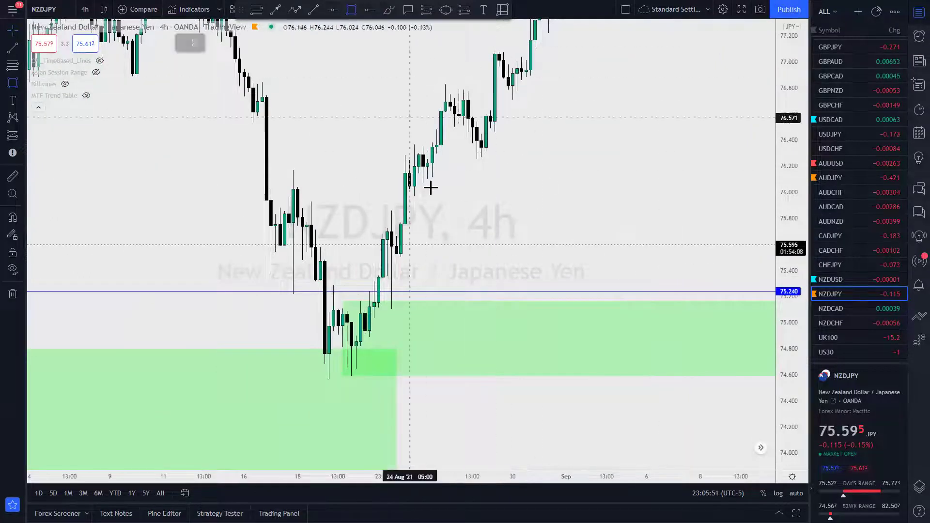
pyautogui.click(377, 251)
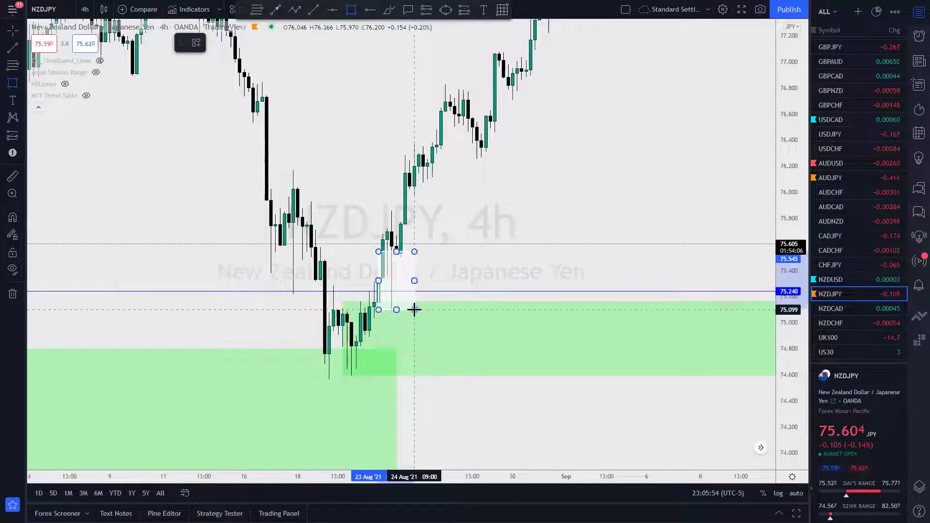
pyautogui.click(414, 310)
pyautogui.click(197, 44)
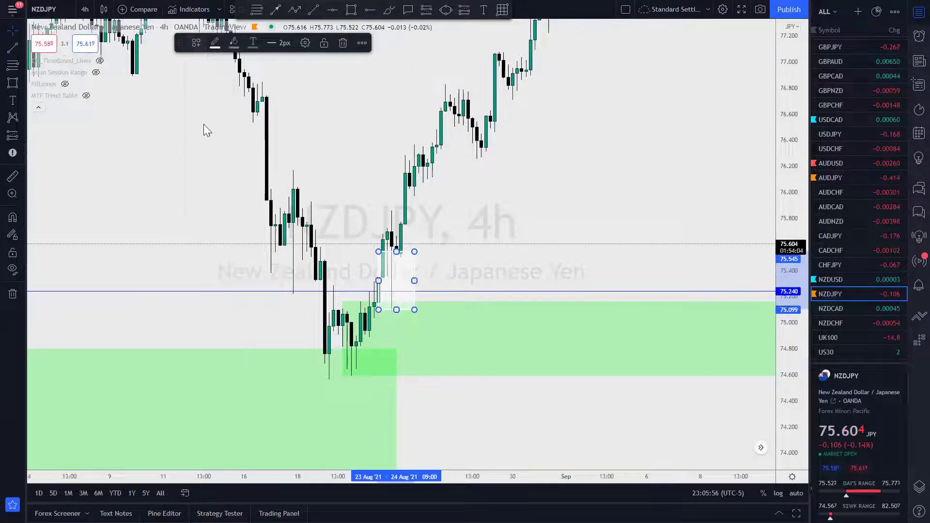
pyautogui.click(217, 100)
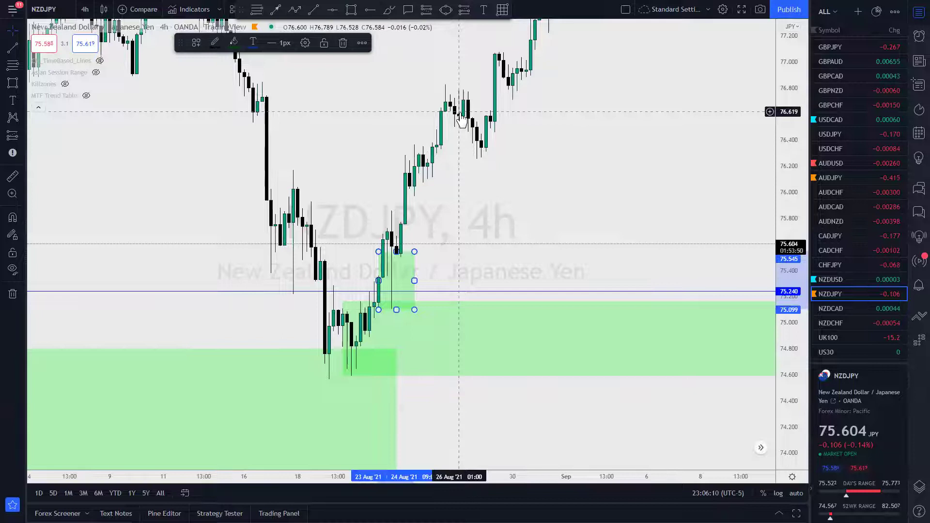
# Step: Examine the August 2021 candles around the small green zone against the 75.240 line and the larger demand zone
pyautogui.click(402, 253)
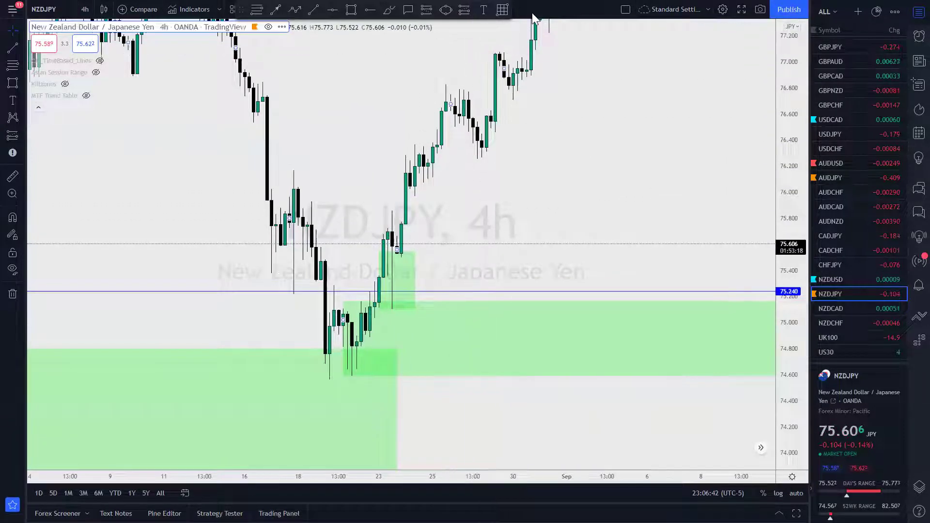
pyautogui.click(396, 279)
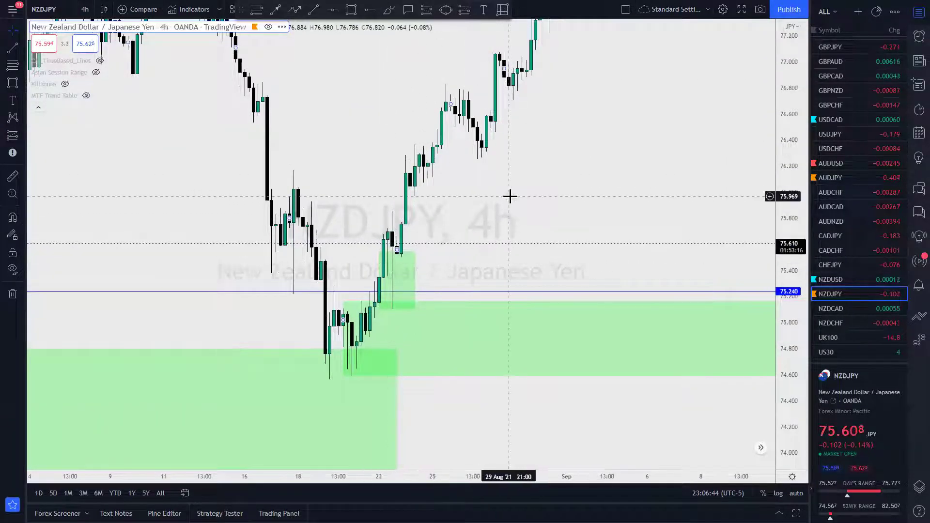
pyautogui.scroll(3, 509, 197)
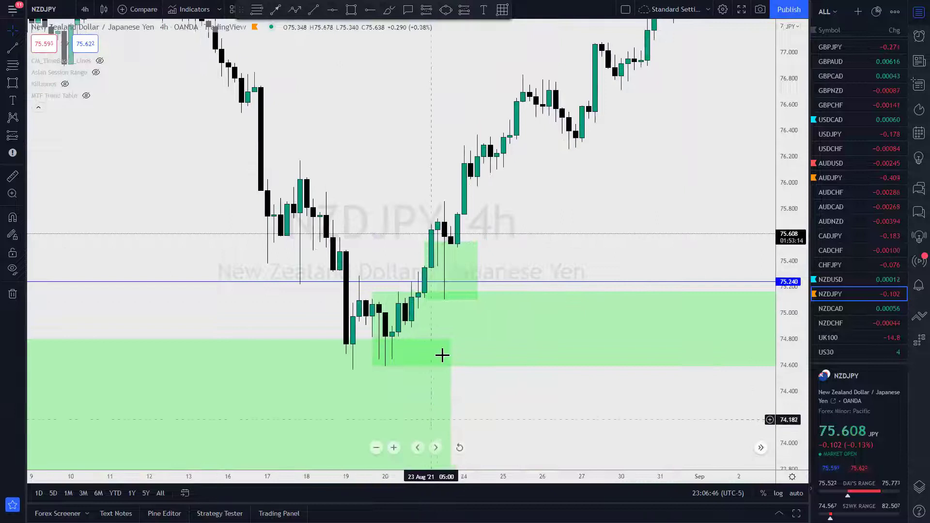
pyautogui.scroll(2, 498, 295)
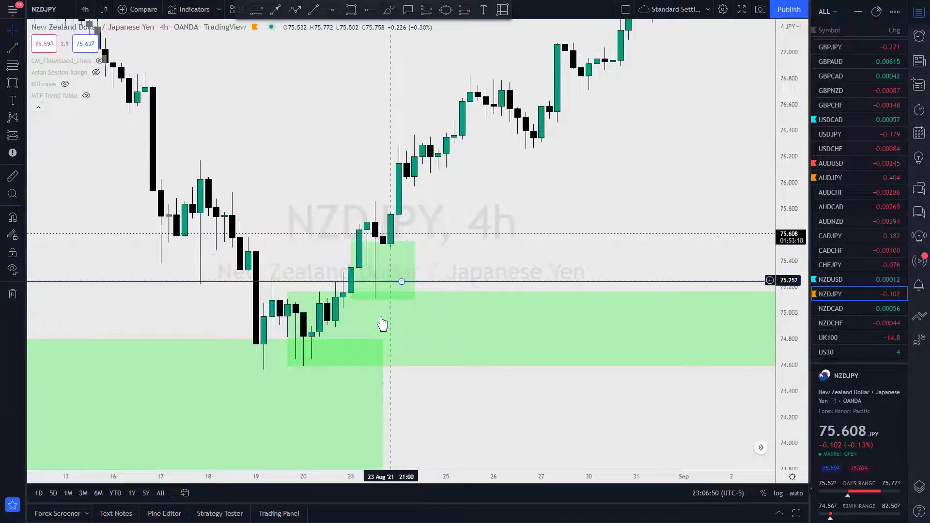
pyautogui.scroll(-1, 635, 177)
pyautogui.moveTo(635, 178); pyautogui.dragTo(539, 170)
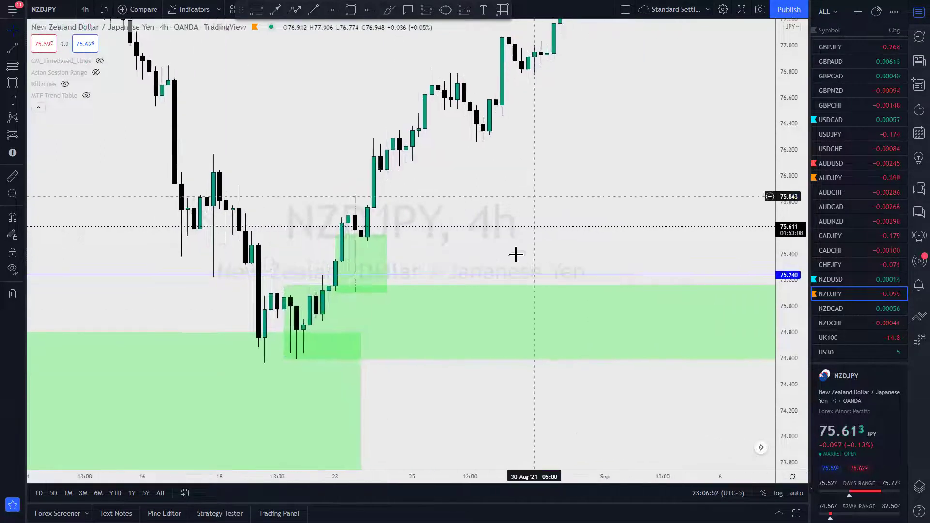
pyautogui.click(388, 263)
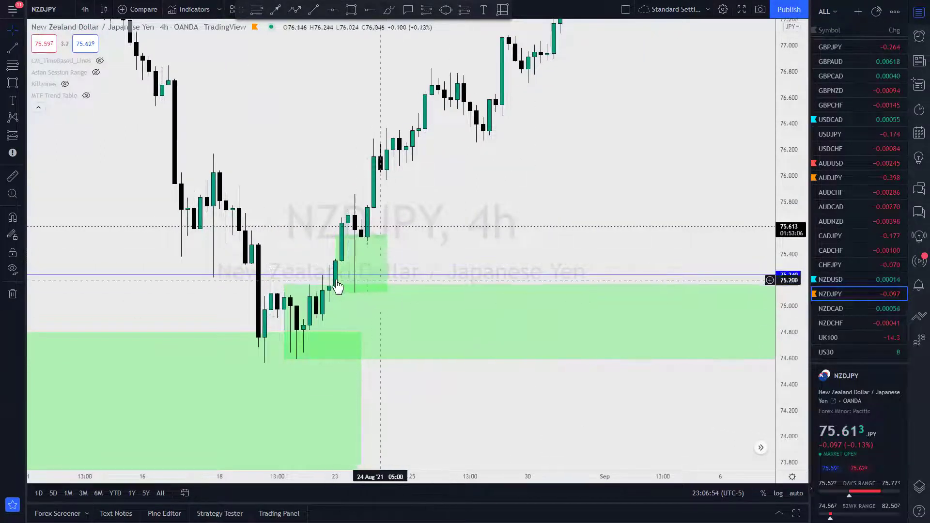
pyautogui.click(523, 275)
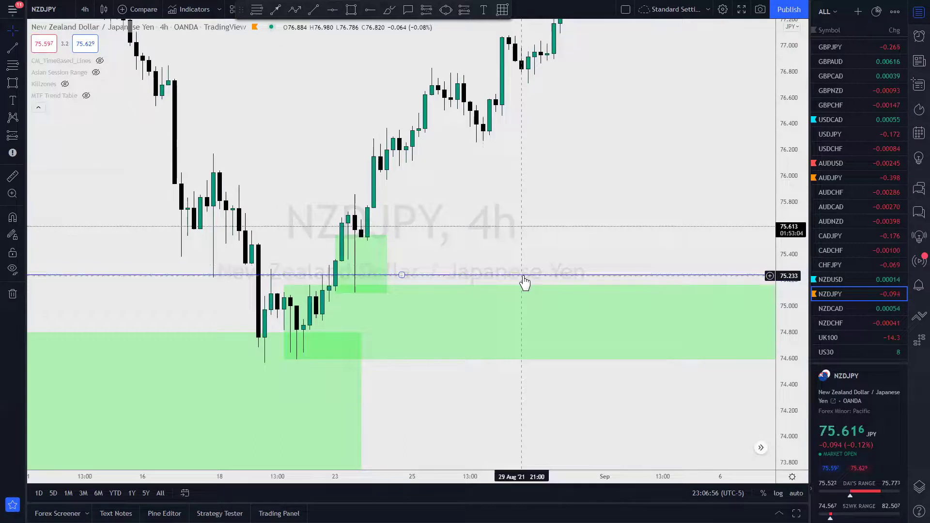
pyautogui.click(702, 242)
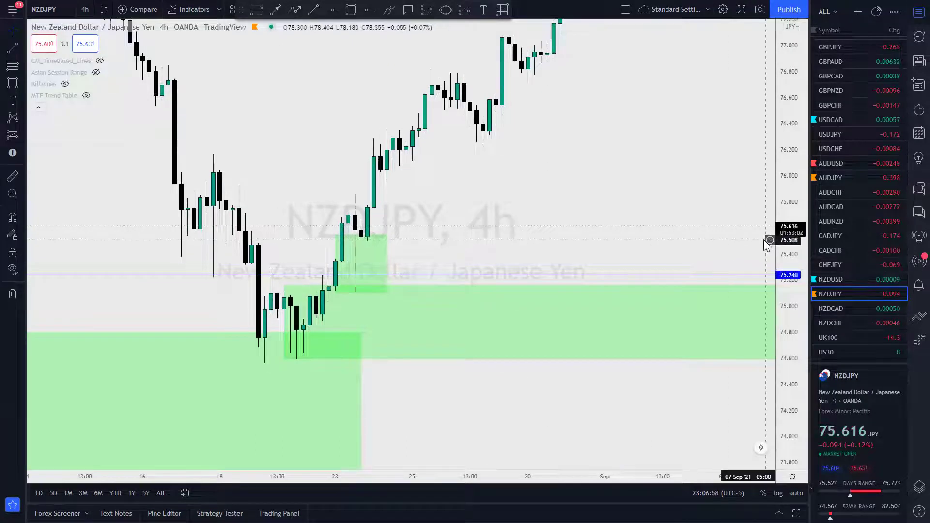
# Step: Extend the small August 2021 demand zone forward in time to about 8 February 2022, slightly past the larger zone's end
pyautogui.click(402, 275)
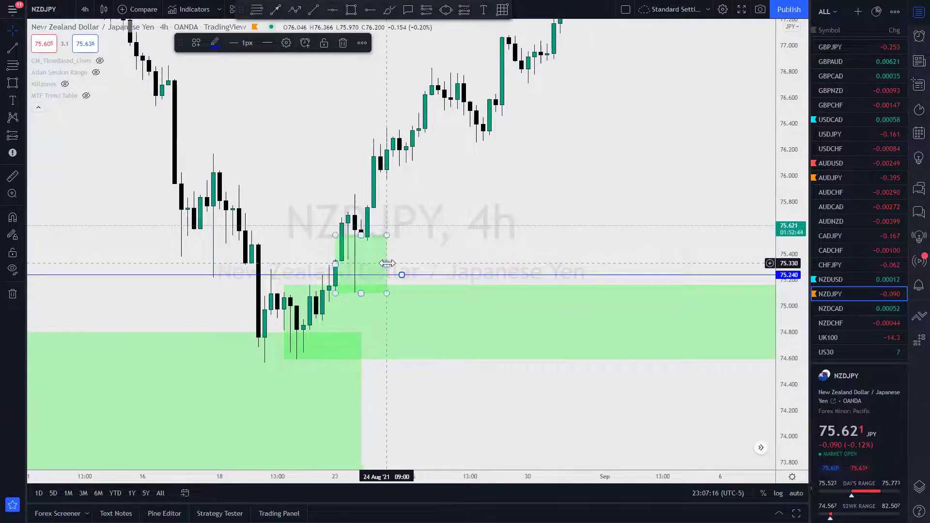
pyautogui.moveTo(386, 264); pyautogui.dragTo(741, 264)
pyautogui.scroll(-10, 678, 262)
pyautogui.moveTo(616, 240); pyautogui.dragTo(87, 191)
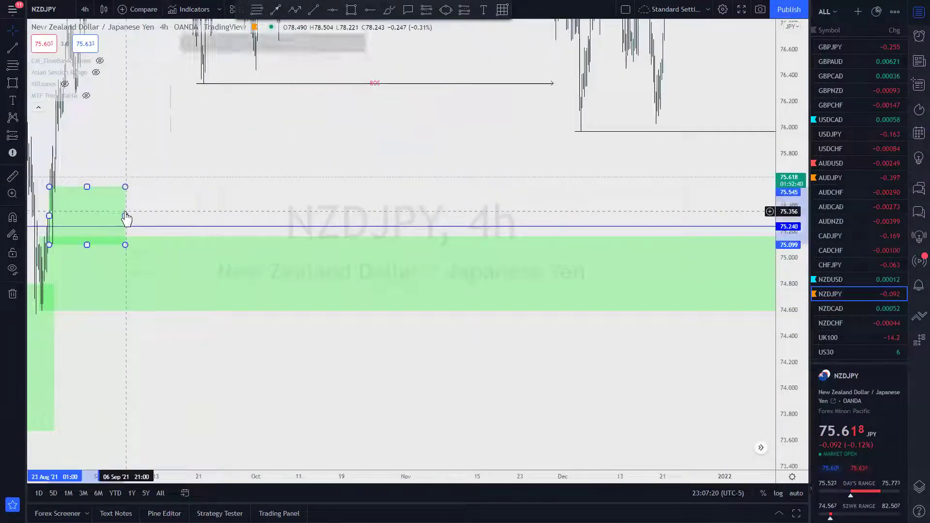
pyautogui.click(126, 217)
pyautogui.moveTo(126, 217); pyautogui.dragTo(771, 218)
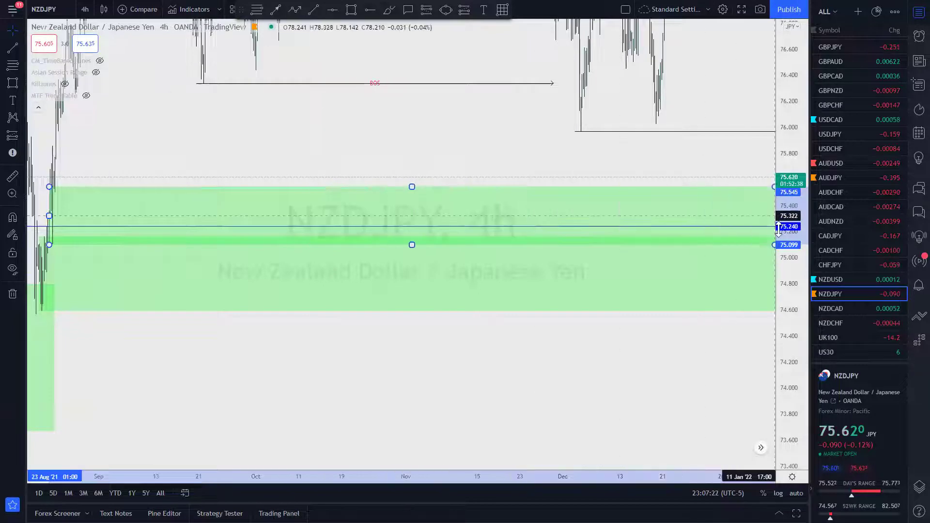
pyautogui.moveTo(712, 165); pyautogui.dragTo(90, 197)
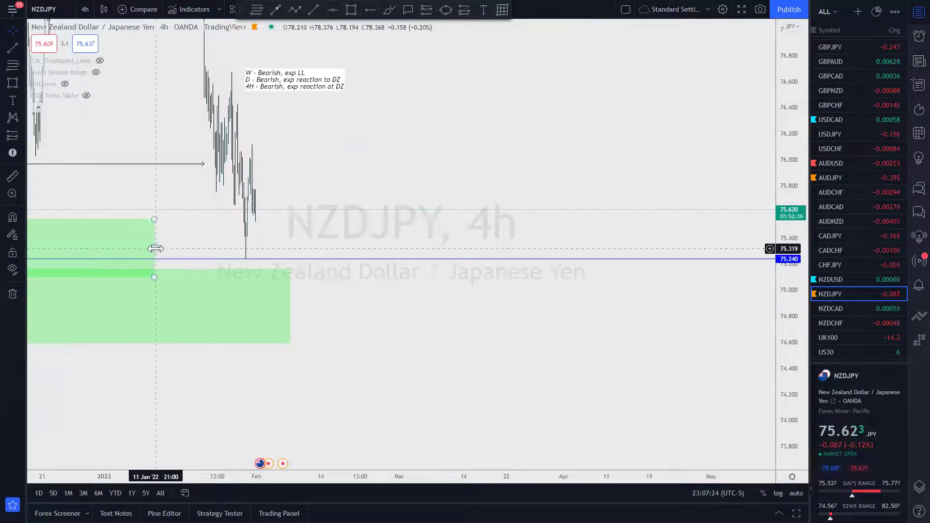
pyautogui.click(153, 248)
pyautogui.moveTo(155, 248)
pyautogui.mouseDown()
pyautogui.moveTo(323, 265)
pyautogui.moveTo(310, 257)
pyautogui.mouseUp()
pyautogui.moveTo(359, 276); pyautogui.dragTo(746, 339)
pyautogui.moveTo(786, 215); pyautogui.dragTo(618, 328)
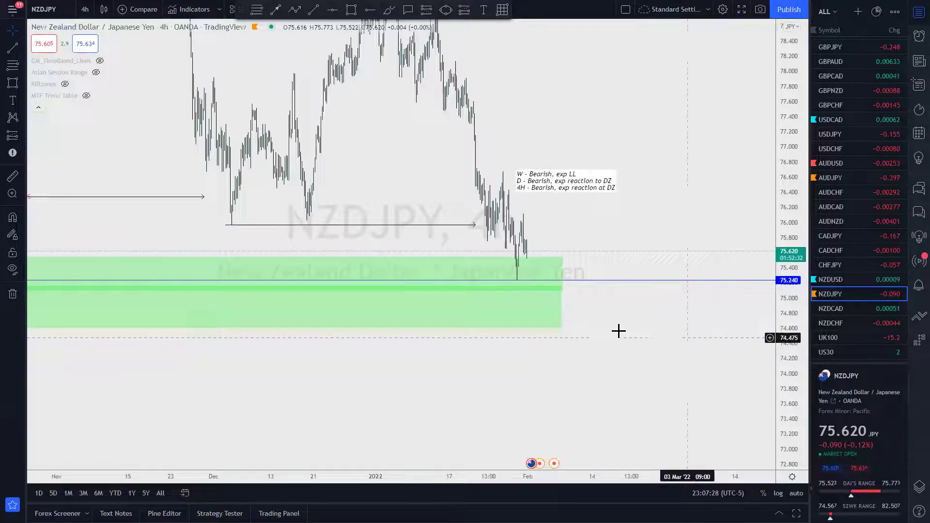
# Step: Sketch a projected stepwise decline from the current price through both demand zones to about 74.4 with the brush
pyautogui.scroll(5, 577, 397)
pyautogui.moveTo(577, 396); pyautogui.dragTo(712, 388)
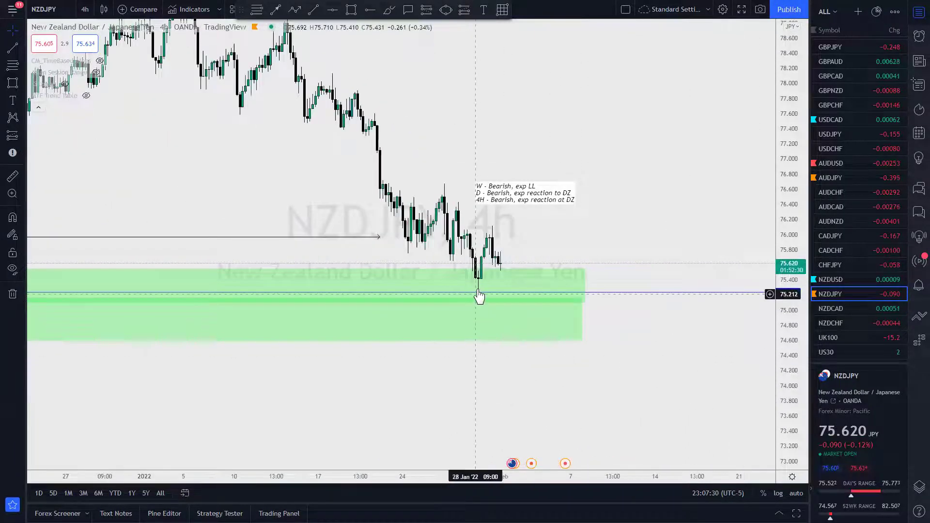
pyautogui.moveTo(790, 335); pyautogui.dragTo(754, 218)
pyautogui.scroll(2, 536, 366)
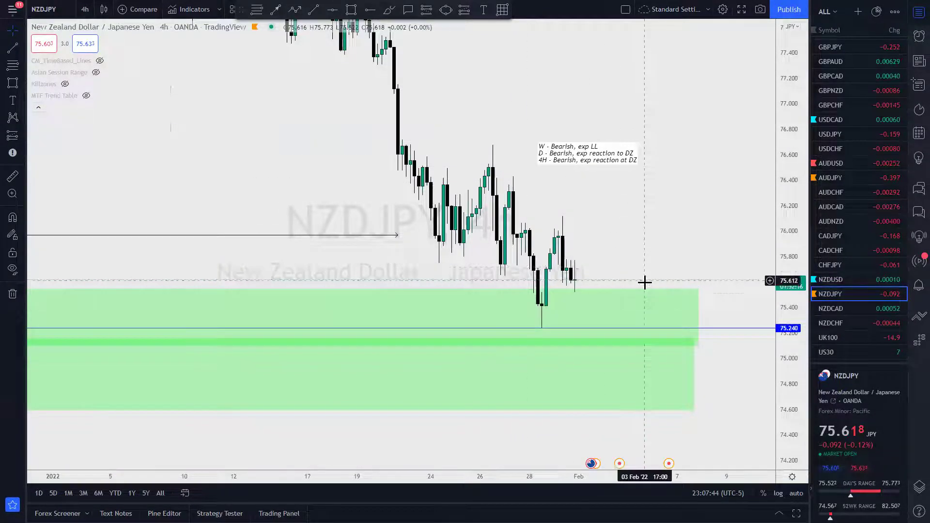
pyautogui.scroll(2, 644, 280)
pyautogui.click(390, 11)
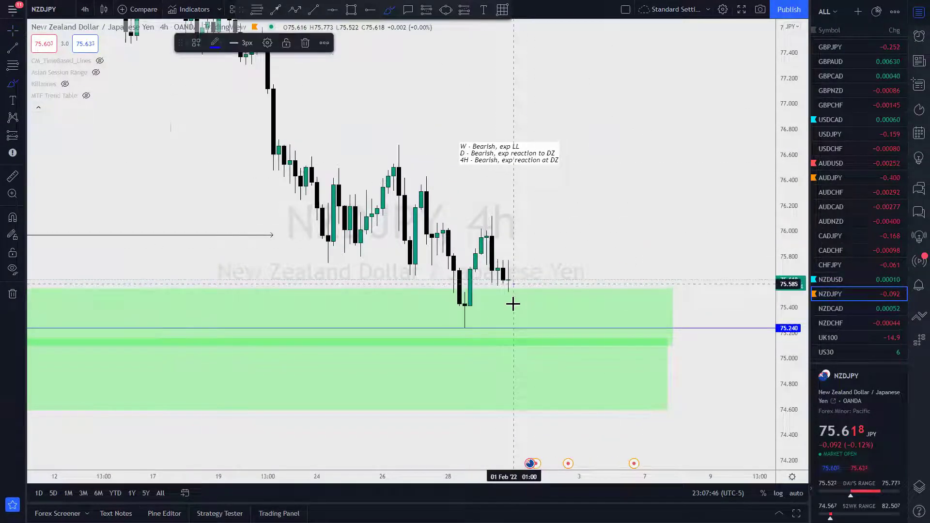
pyautogui.moveTo(540, 279)
pyautogui.mouseDown()
pyautogui.moveTo(567, 356)
pyautogui.moveTo(678, 434)
pyautogui.mouseUp()
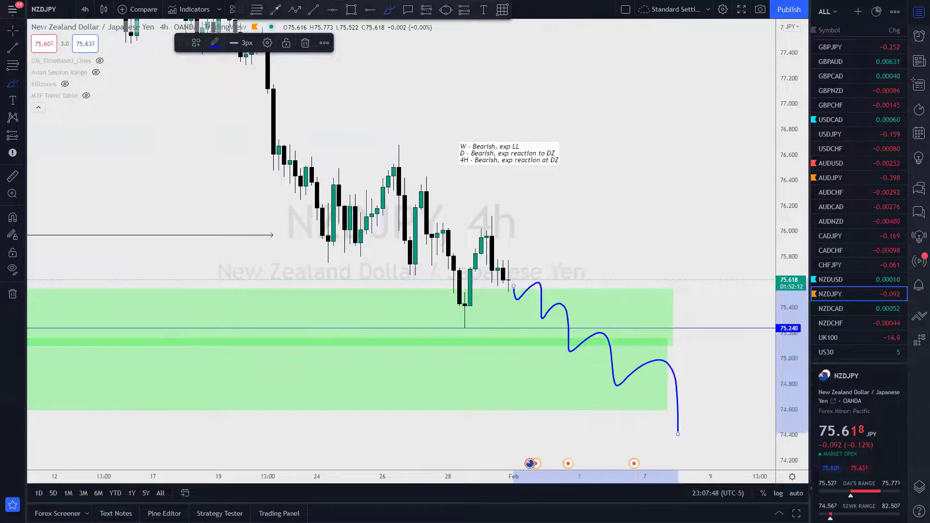
# Step: Circle the bounce from the 28 January low with the brush, and undo both freehand strokes
pyautogui.moveTo(464, 324)
pyautogui.mouseDown()
pyautogui.moveTo(507, 209)
pyautogui.moveTo(455, 272)
pyautogui.moveTo(465, 328)
pyautogui.mouseUp()
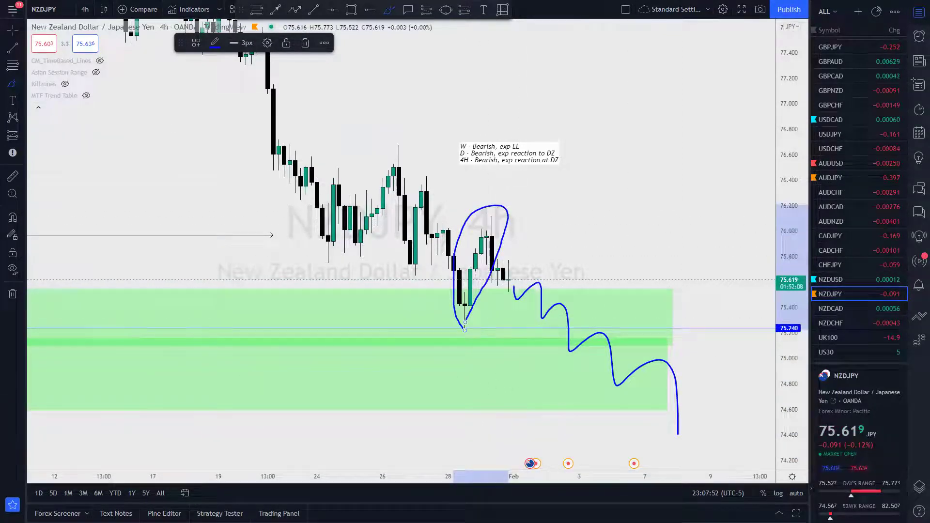
pyautogui.hotkey('ctrl', 'z')
pyautogui.hotkey('ctrl', 'z')
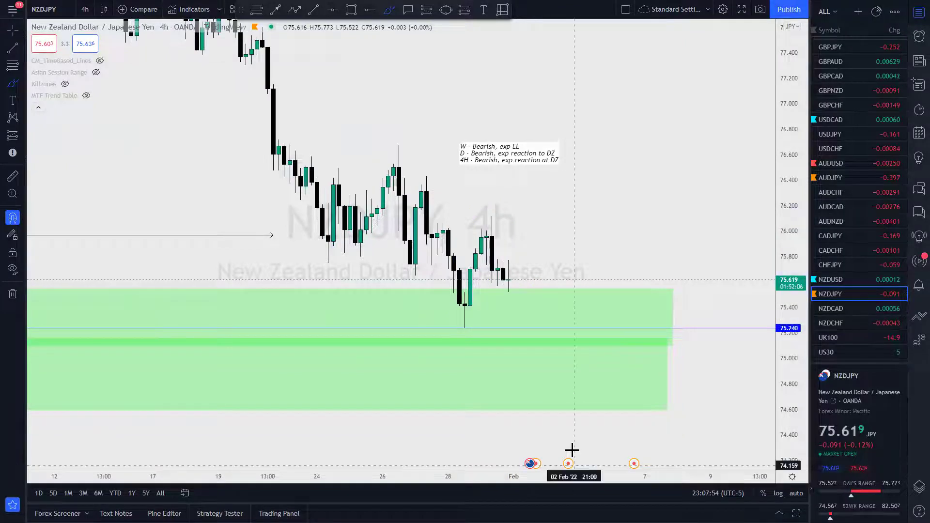
# Step: Switch the NZDJPY chart to the 15-minute interval and auto-fit its price scale
pyautogui.click(85, 10)
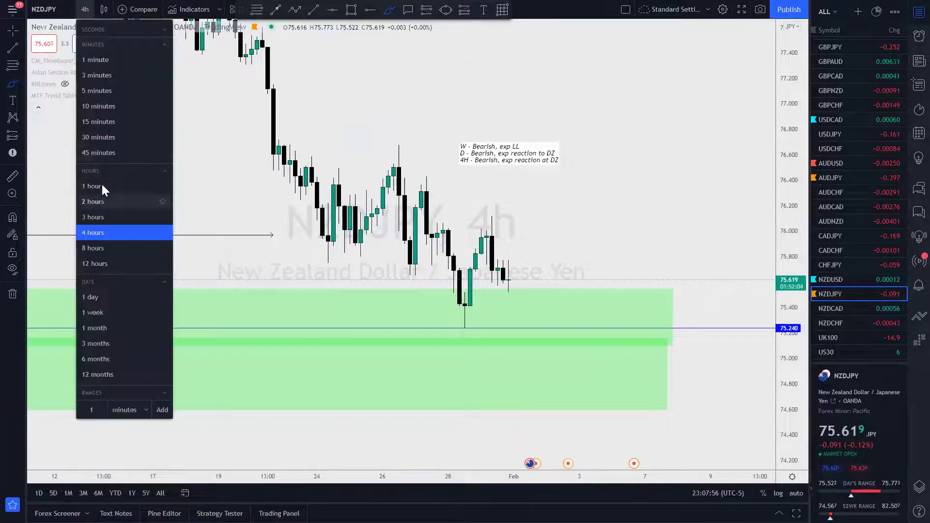
pyautogui.click(97, 123)
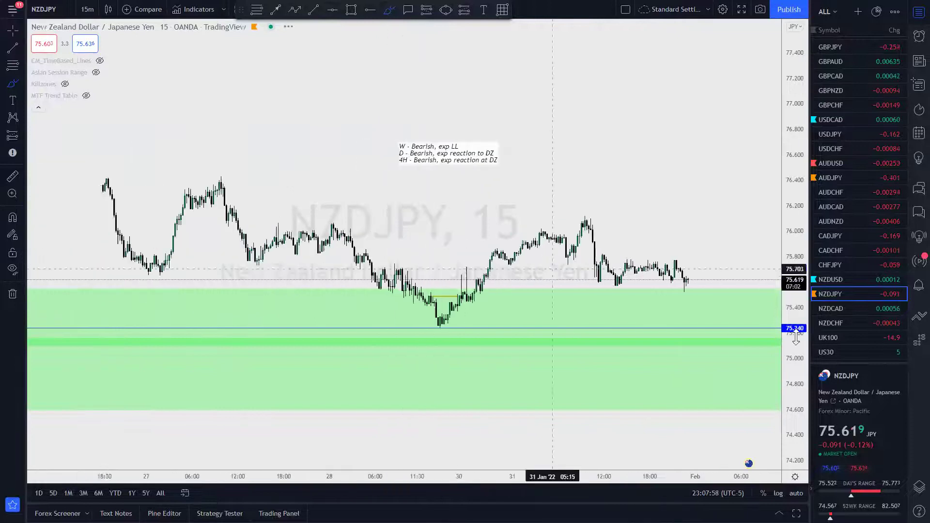
pyautogui.doubleClick(790, 219)
pyautogui.moveTo(444, 172); pyautogui.dragTo(480, 38)
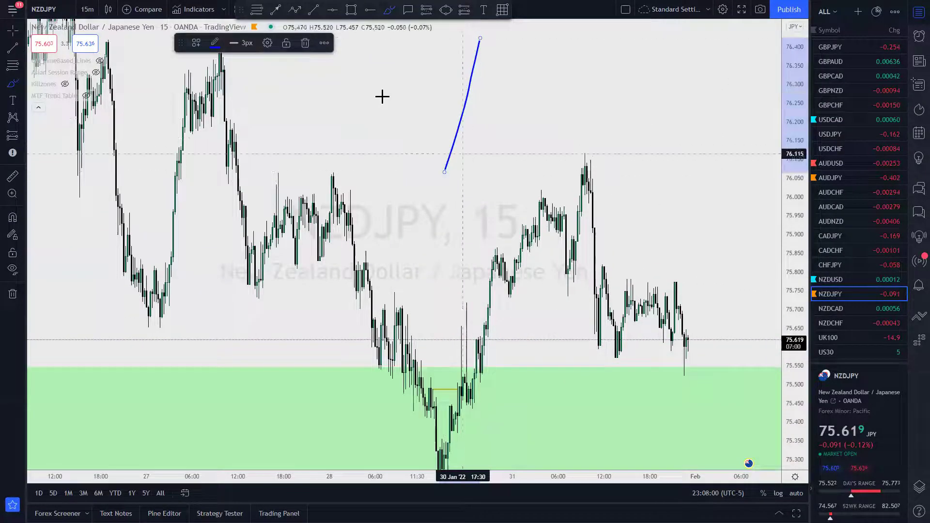
# Step: Delete the stray brush stroke above the 30 January candles on the NZDJPY 15-minute chart
pyautogui.click(305, 45)
pyautogui.moveTo(452, 207); pyautogui.dragTo(516, 352)
pyautogui.scroll(3, 349, 160)
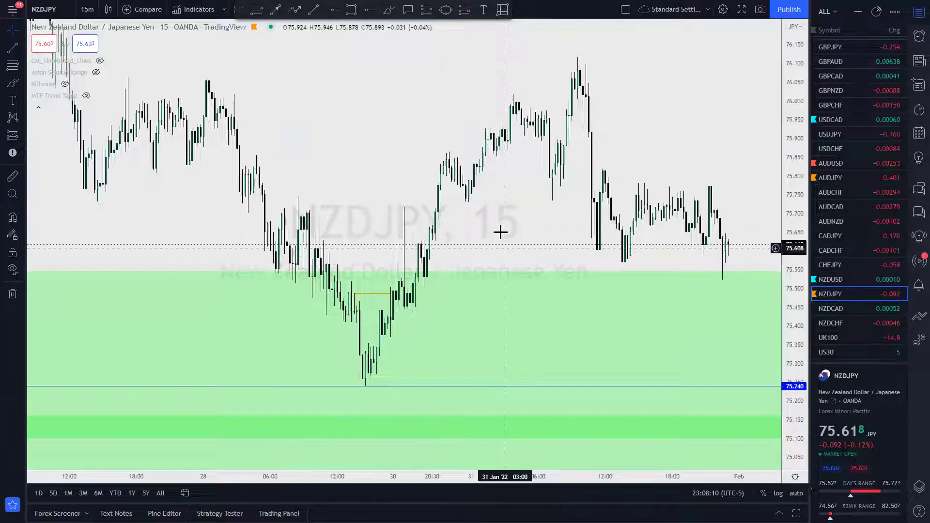
pyautogui.moveTo(450, 390); pyautogui.dragTo(533, 342)
pyautogui.scroll(3, 533, 342)
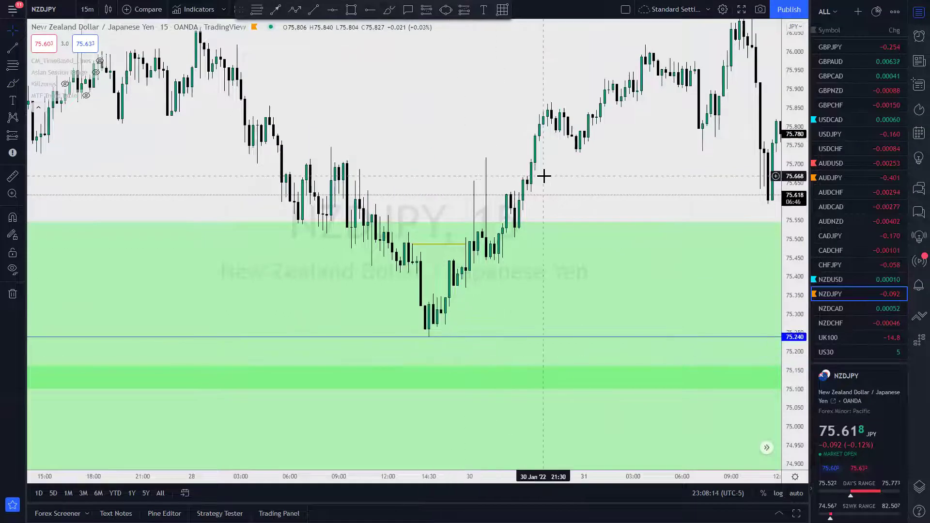
# Step: Measure the price range from about 75.34 up to the 31 January high, and clear the measurement
pyautogui.moveTo(477, 214); pyautogui.dragTo(289, 281)
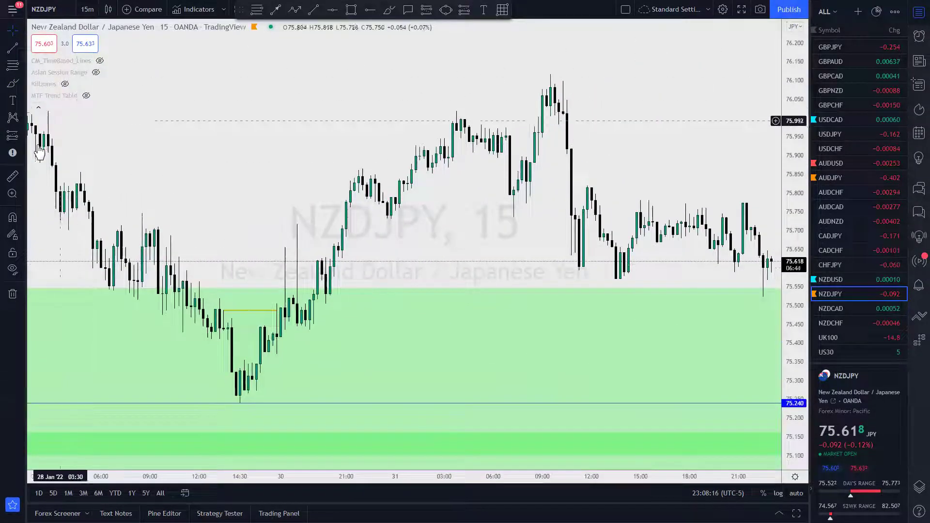
pyautogui.click(15, 178)
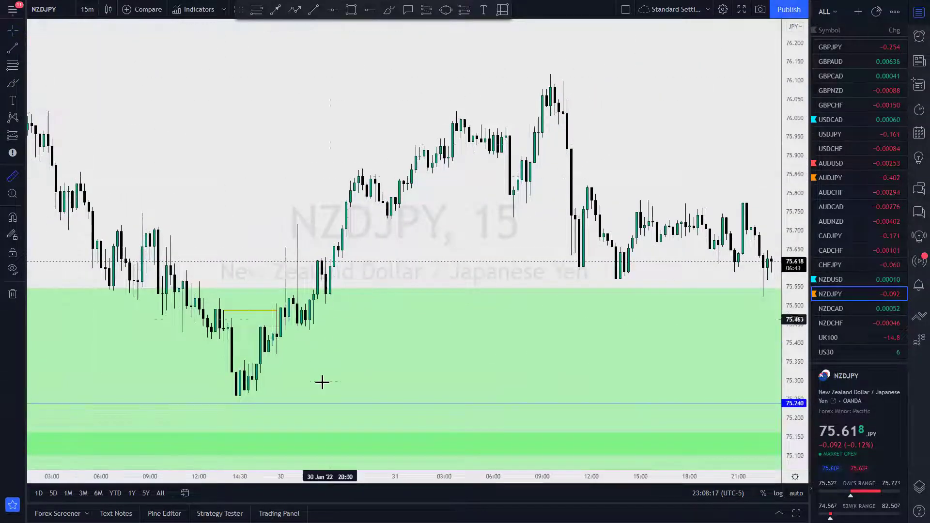
pyautogui.click(408, 365)
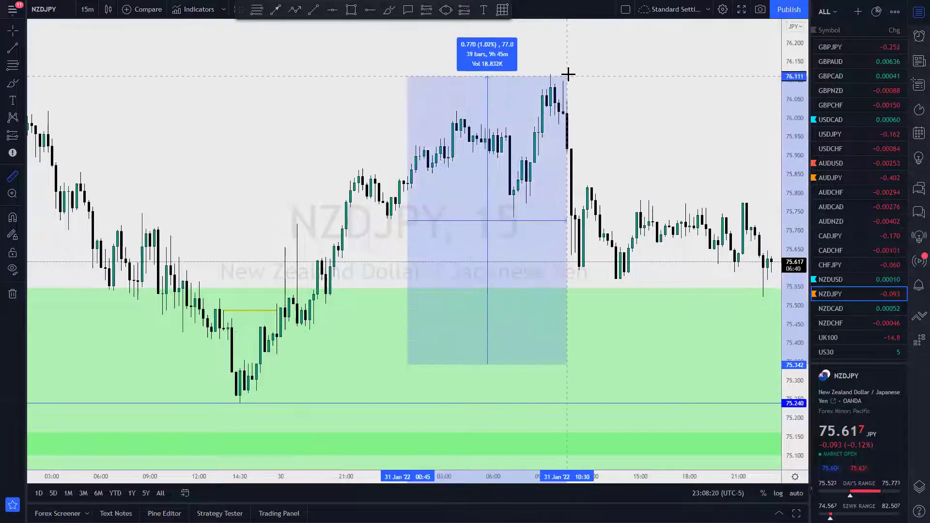
pyautogui.click(588, 183)
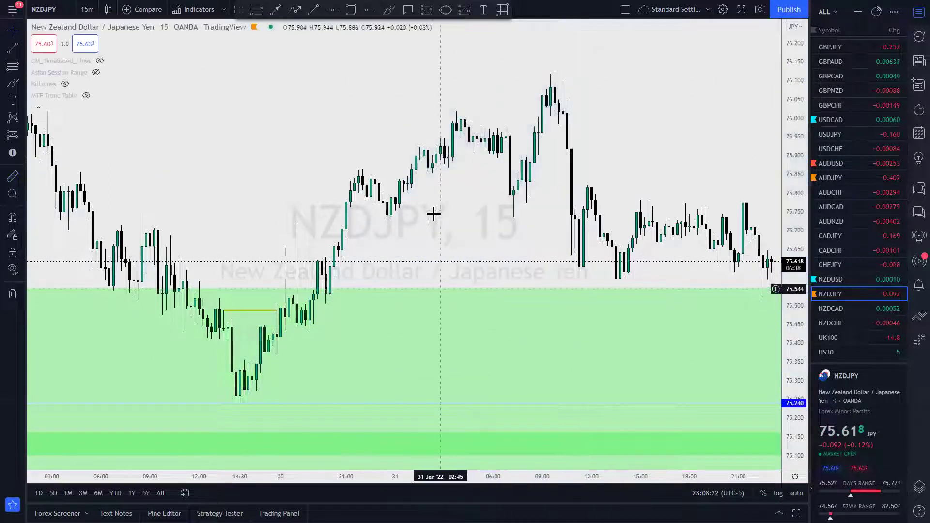
# Step: Apply the ChoCh drawing template to the short orange line above the 28 January low
pyautogui.scroll(-3, 489, 445)
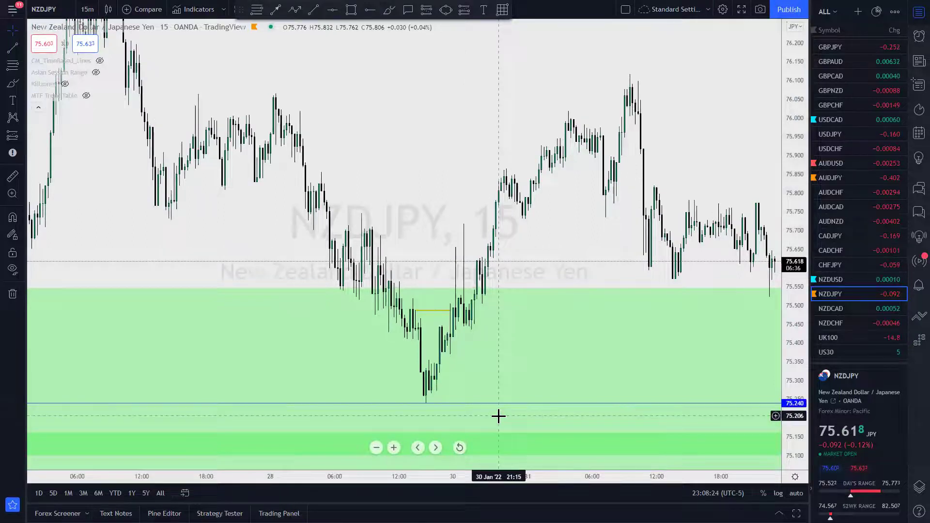
pyautogui.scroll(3, 517, 322)
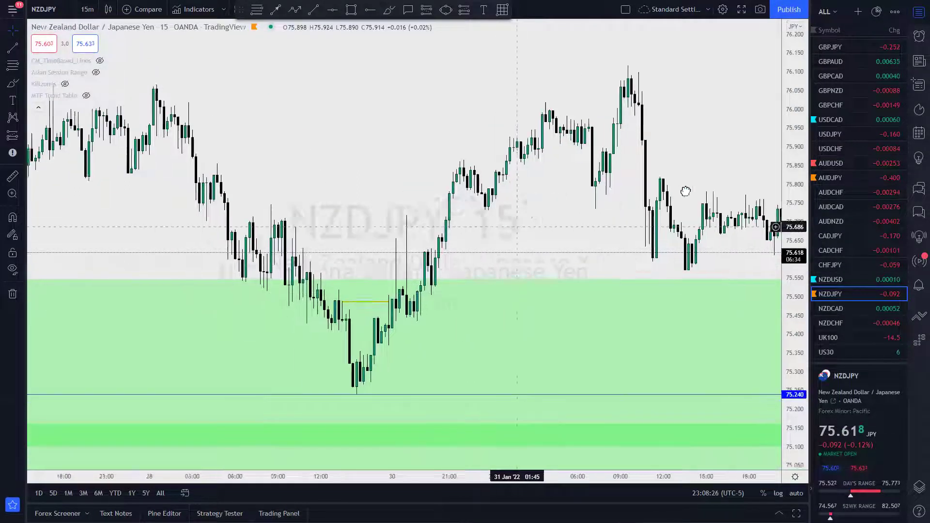
pyautogui.scroll(2, 640, 324)
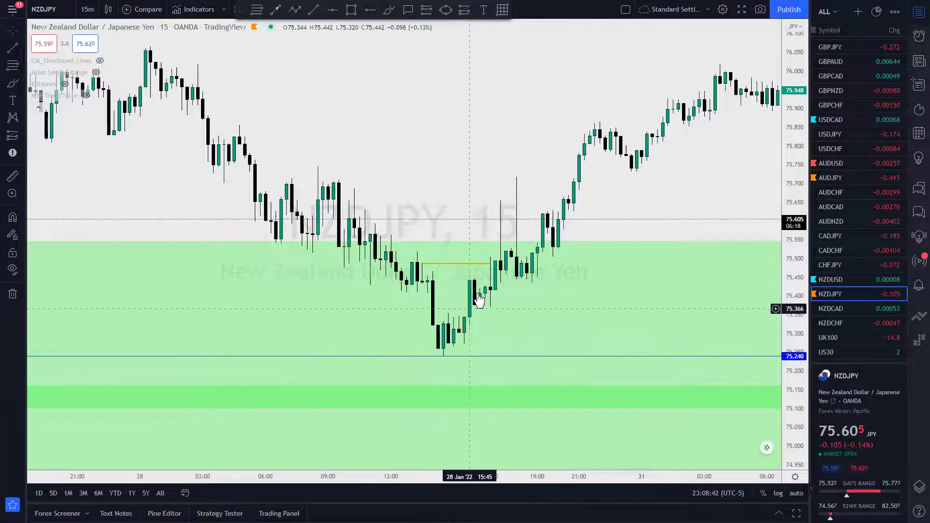
pyautogui.click(492, 264)
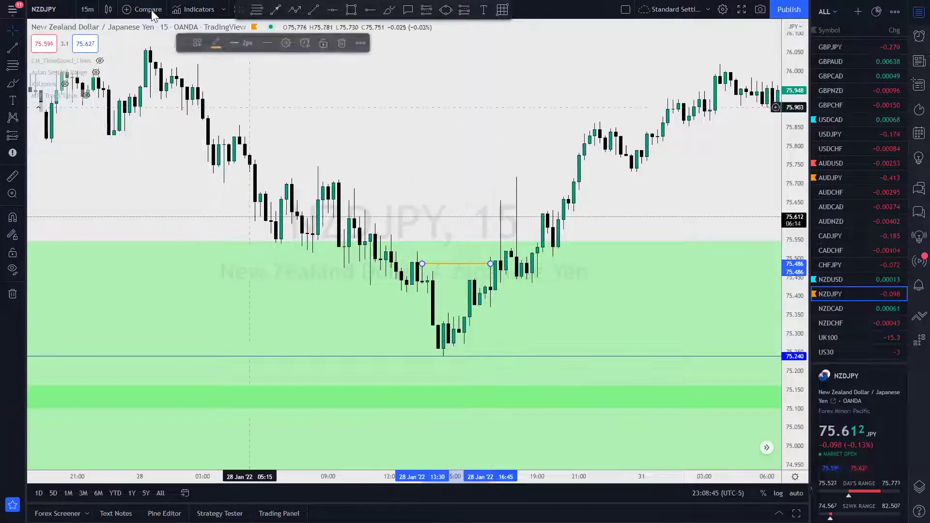
pyautogui.click(196, 42)
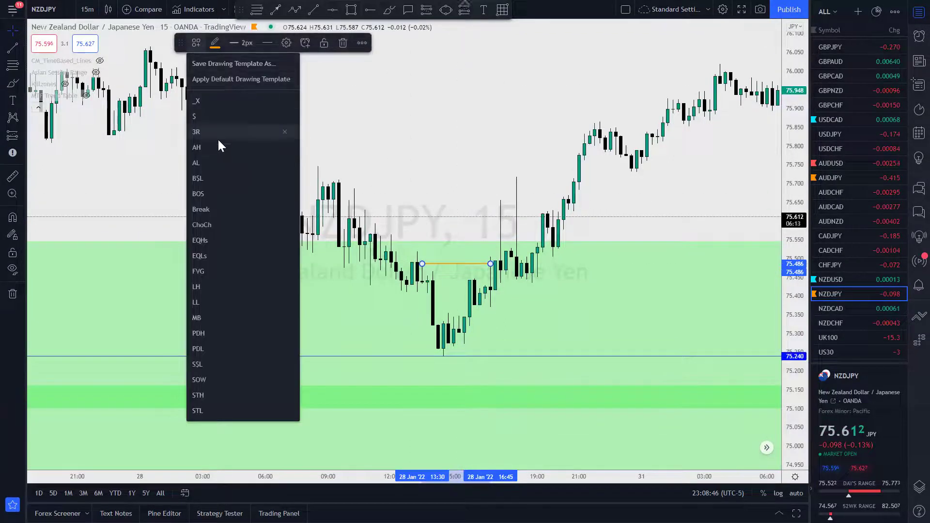
pyautogui.click(219, 225)
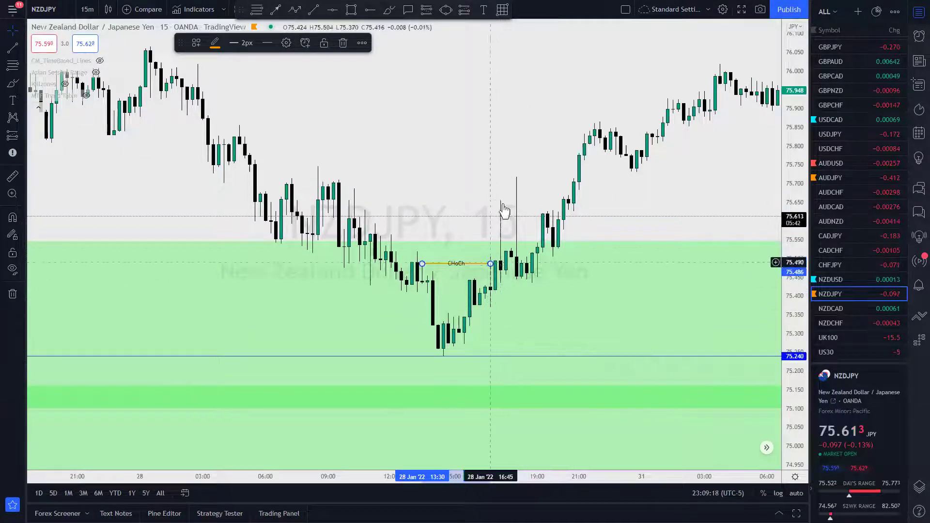
# Step: Delete the blue horizontal line at the 28 January low, 75.240
pyautogui.scroll(-3, 522, 264)
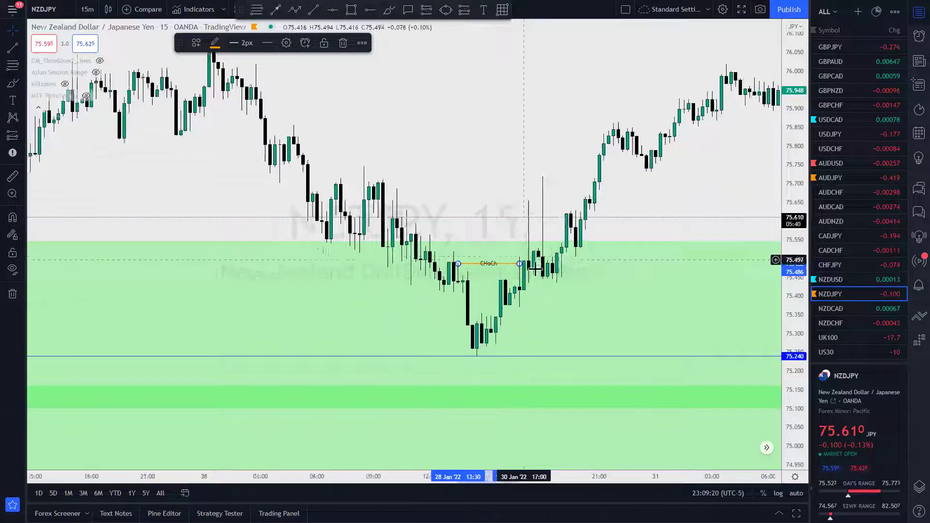
pyautogui.moveTo(706, 179)
pyautogui.mouseDown()
pyautogui.moveTo(557, 202)
pyautogui.moveTo(449, 356)
pyautogui.mouseUp()
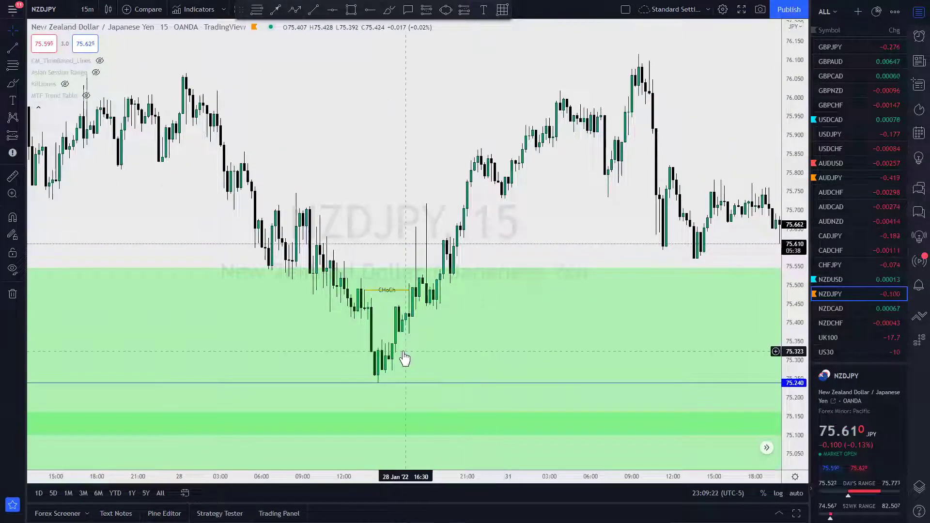
pyautogui.click(396, 383)
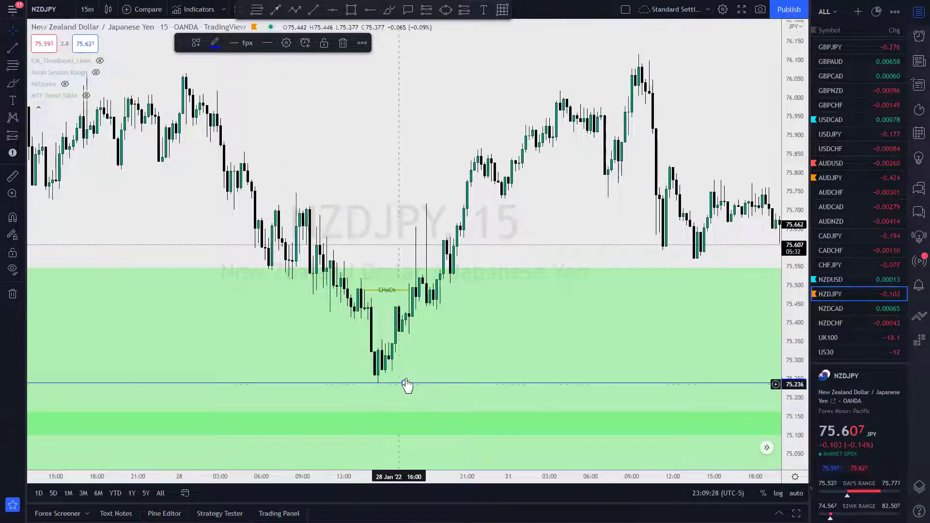
pyautogui.press('Delete')
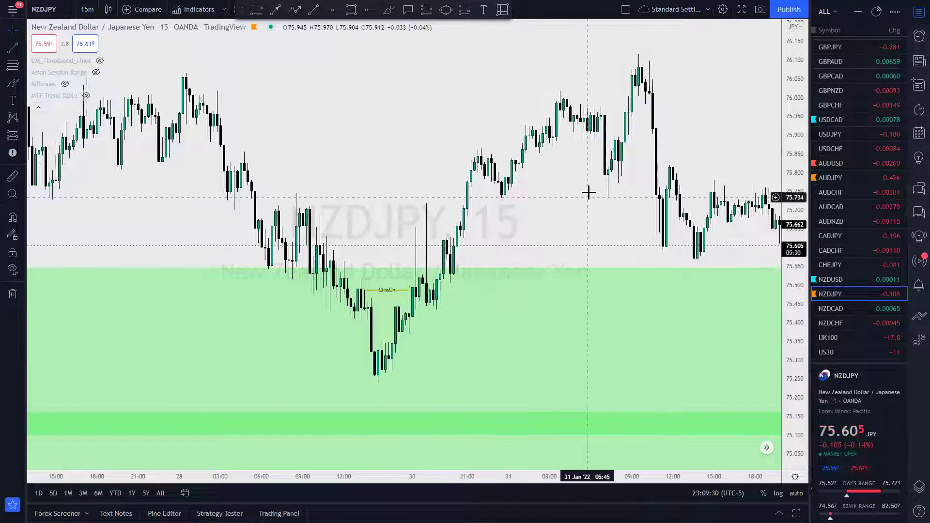
# Step: Switch the NZDJPY chart to the 4-hour interval and rescale its price axis around the demand zones
pyautogui.moveTo(514, 255); pyautogui.dragTo(432, 299)
pyautogui.moveTo(341, 344); pyautogui.dragTo(605, 281)
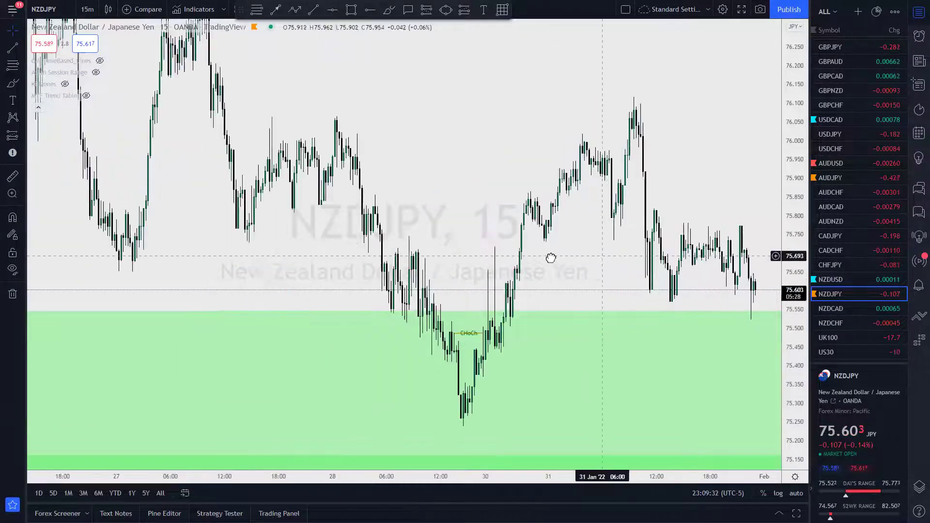
pyautogui.moveTo(551, 257); pyautogui.dragTo(469, 261)
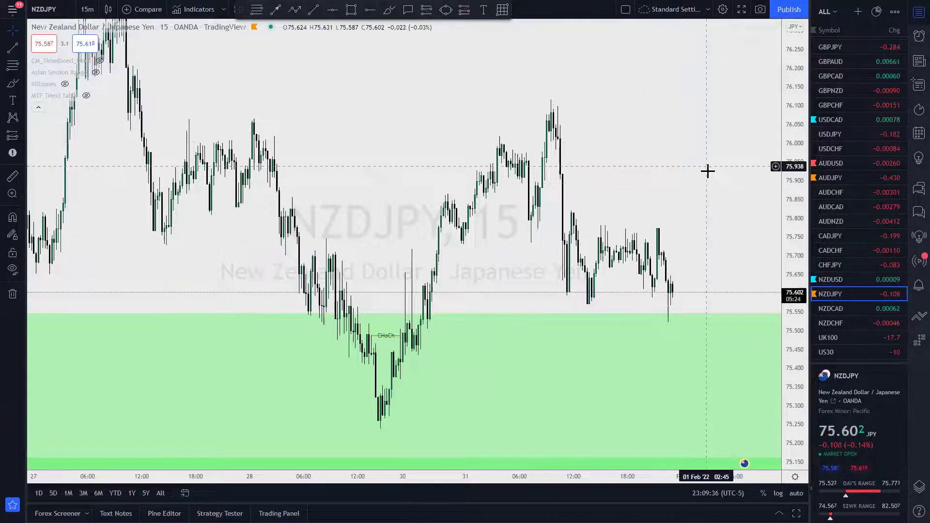
pyautogui.scroll(-5, 707, 171)
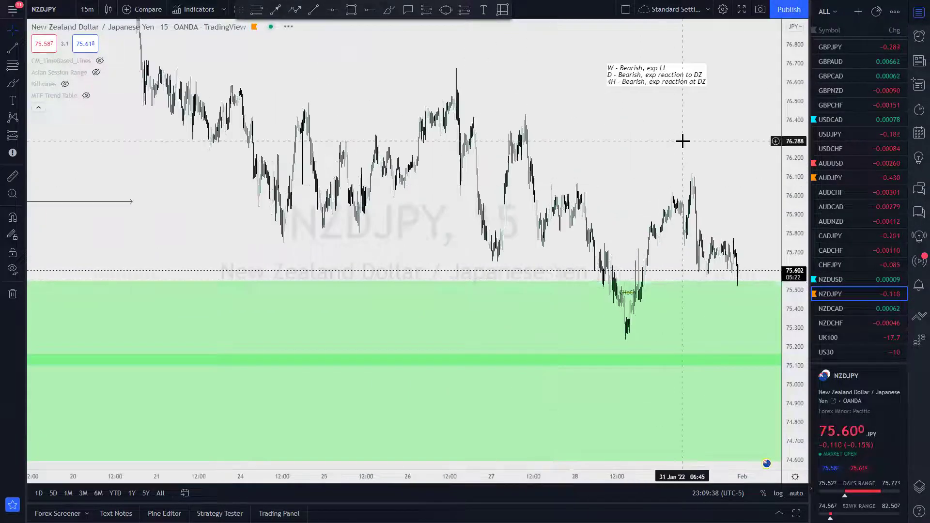
pyautogui.moveTo(682, 141); pyautogui.dragTo(562, 129)
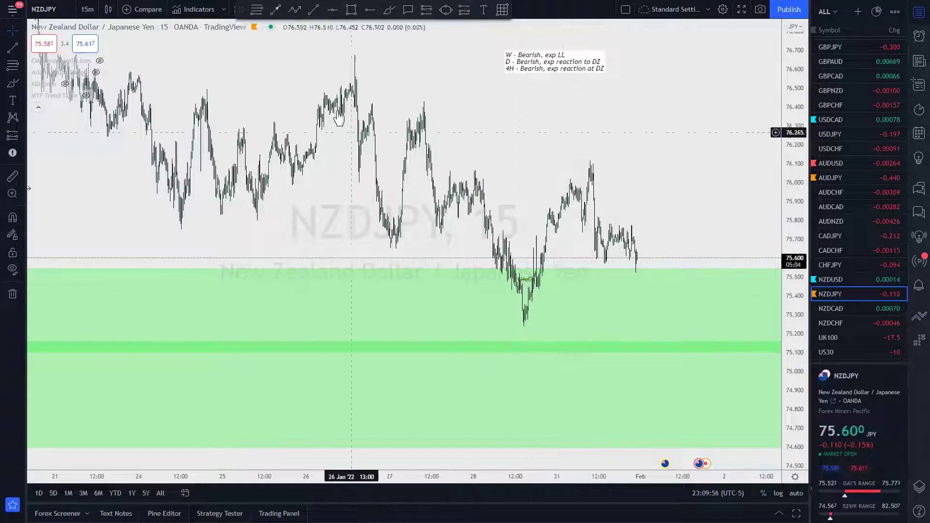
pyautogui.click(87, 9)
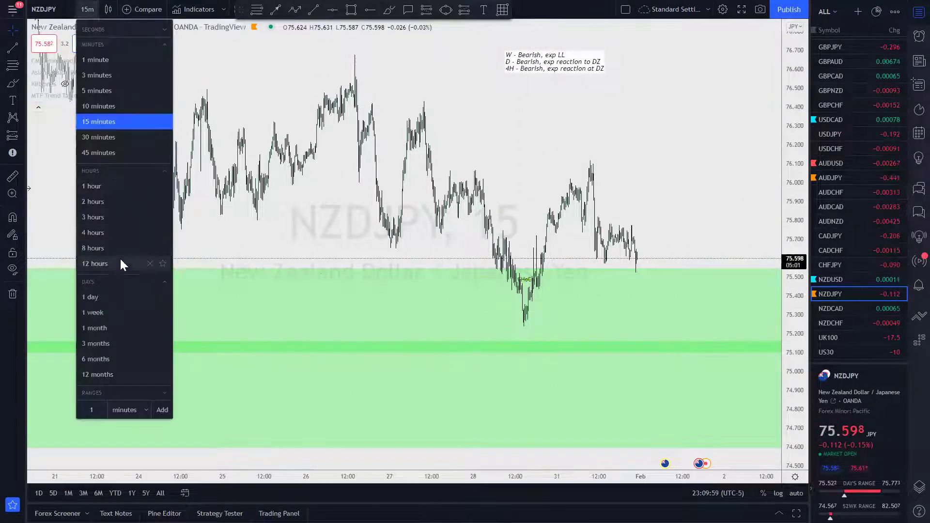
pyautogui.click(109, 232)
pyautogui.moveTo(789, 106); pyautogui.dragTo(781, 339)
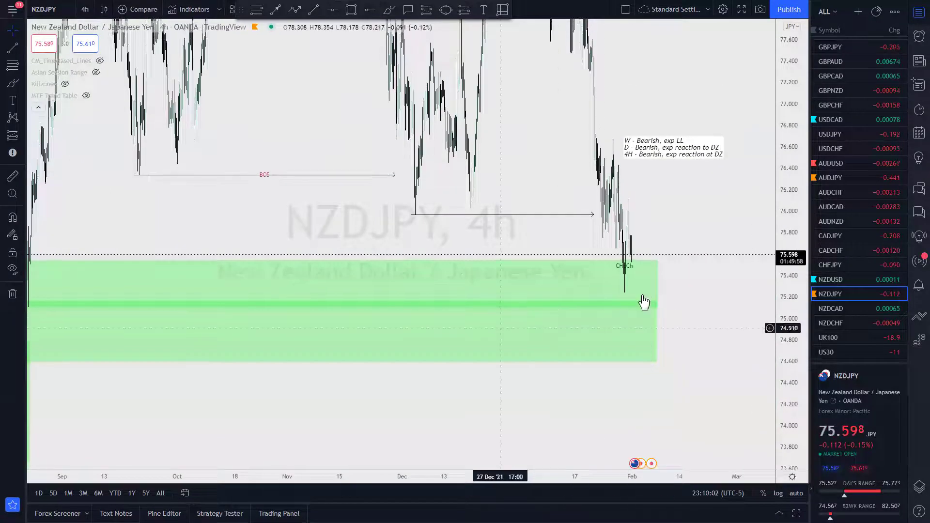
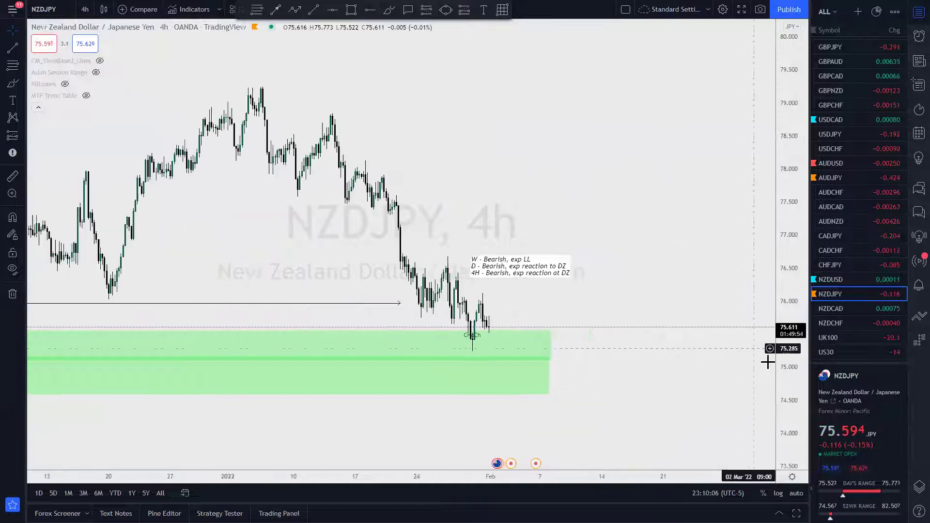
pyautogui.scroll(5, 754, 290)
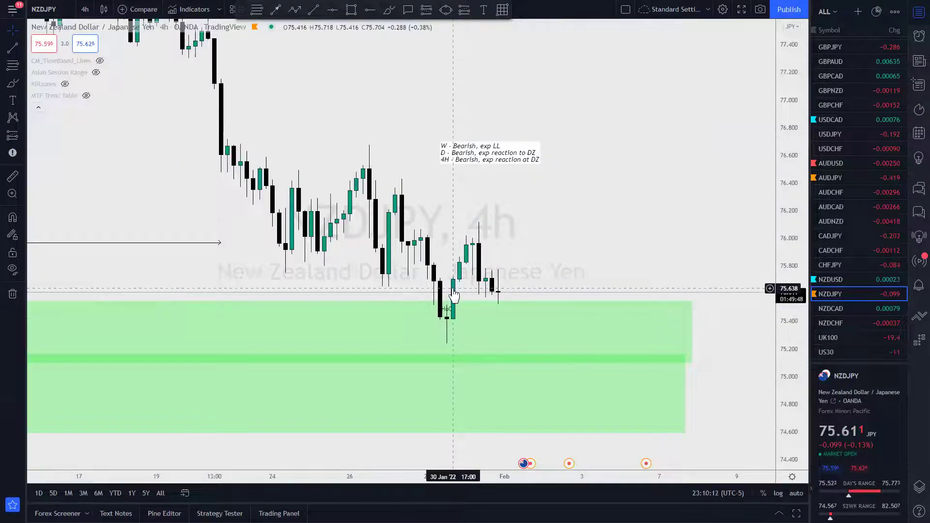
# Step: Change the NZDJPY chart to the 5-hour interval and finally to the 6-hour interval
pyautogui.press('5')
pyautogui.press('Return')
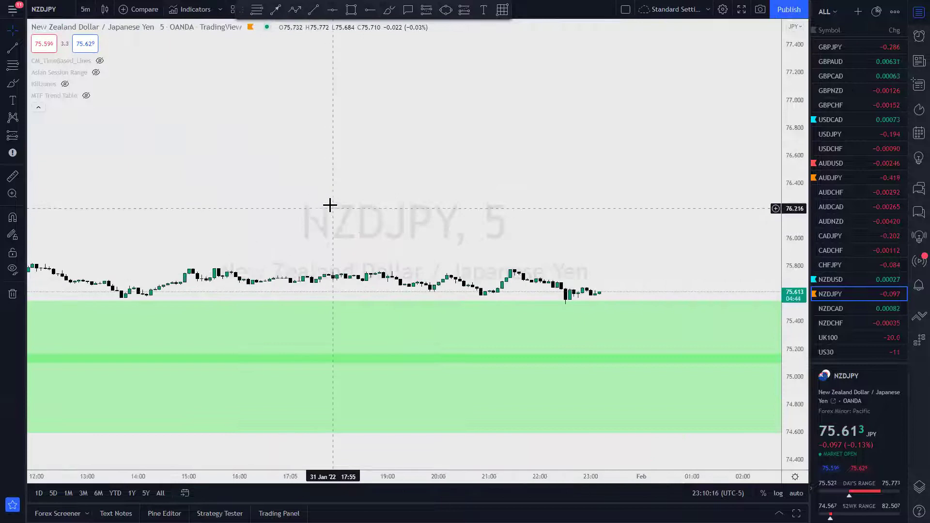
pyautogui.write('5')
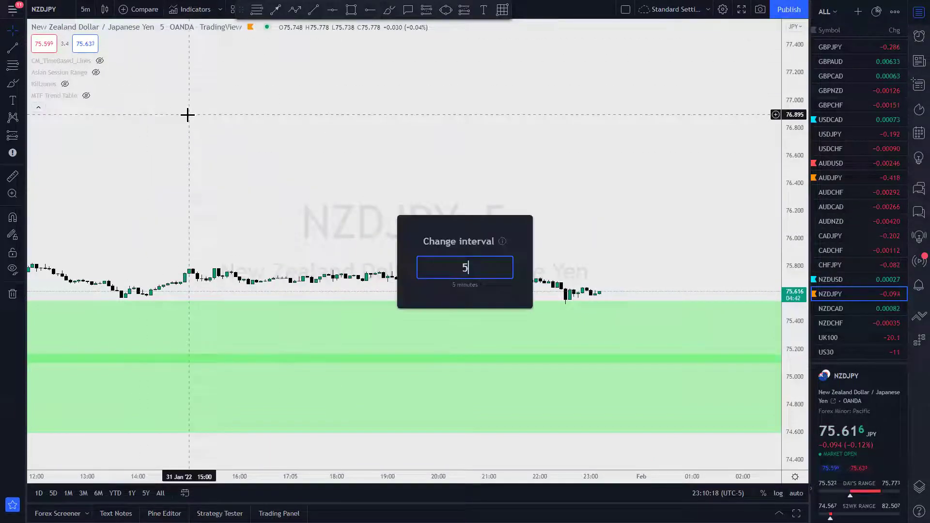
pyautogui.write('H')
pyautogui.press('Return')
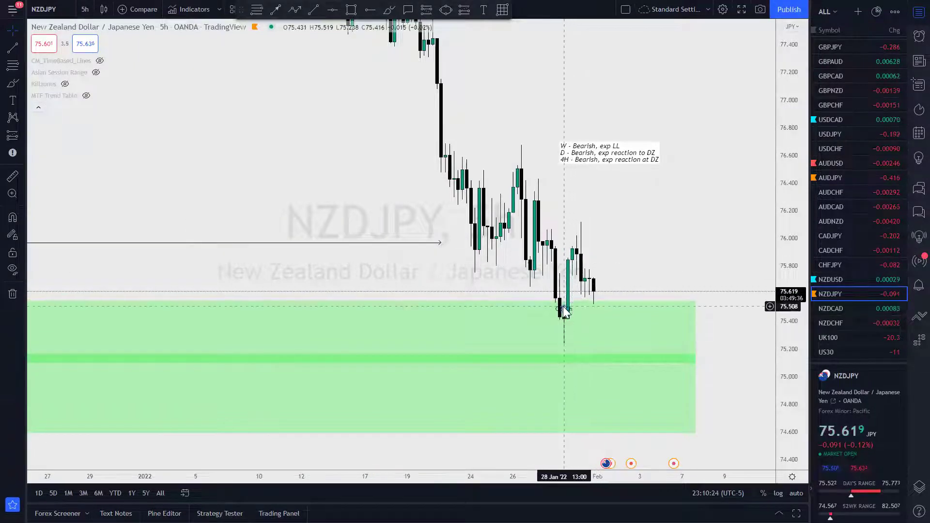
pyautogui.write('6')
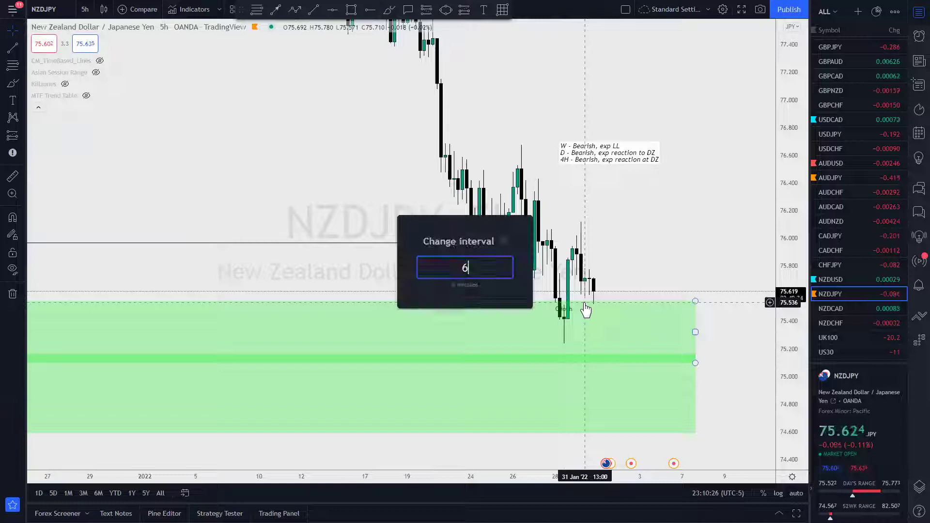
pyautogui.press('Return')
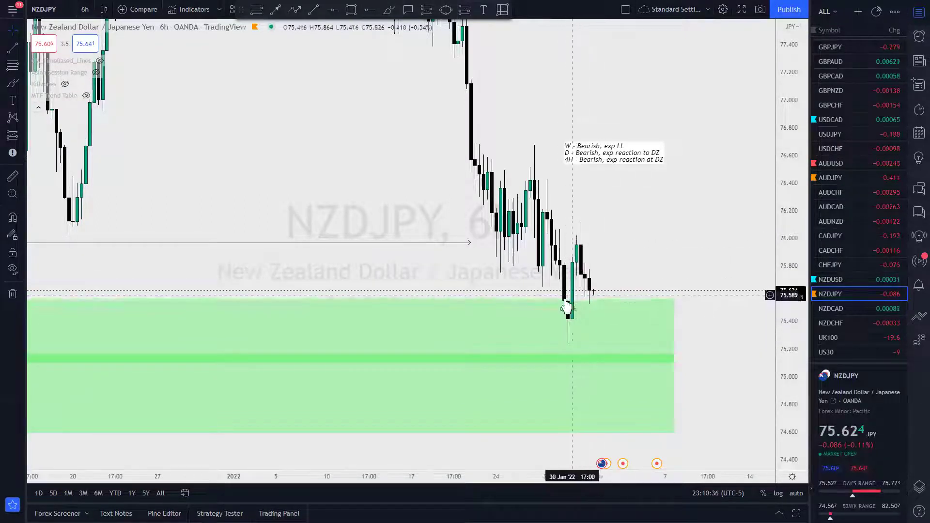
# Step: Brush a line along the demand zone's upper edge and a rising zigzag from there to about 75.95
pyautogui.click(387, 9)
pyautogui.moveTo(556, 299); pyautogui.dragTo(633, 303)
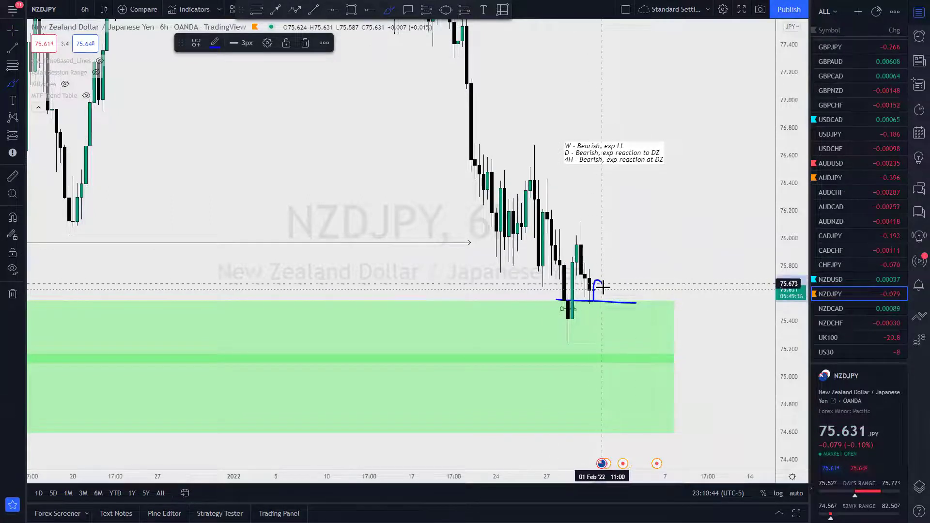
pyautogui.moveTo(616, 250); pyautogui.dragTo(627, 245)
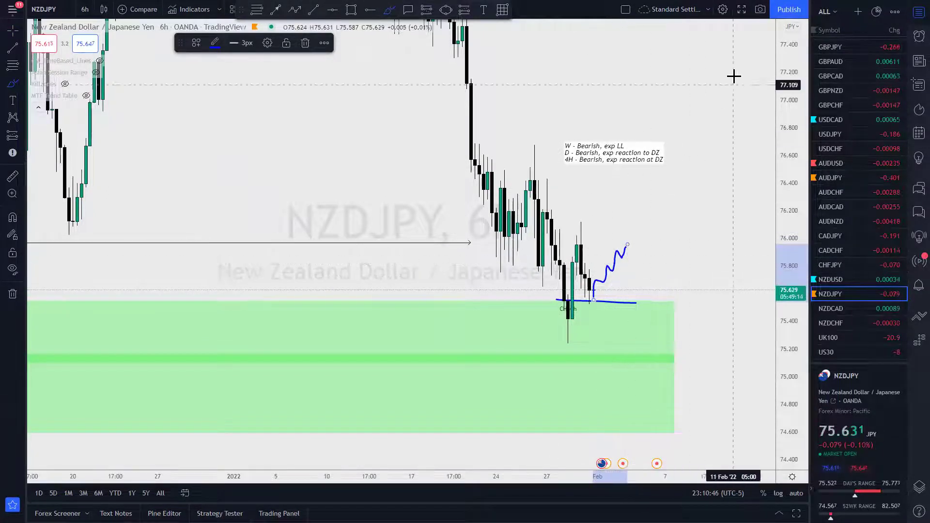
# Step: Delete the rising zigzag and the freehand line along the demand zone's upper edge
pyautogui.scroll(-2, 686, 211)
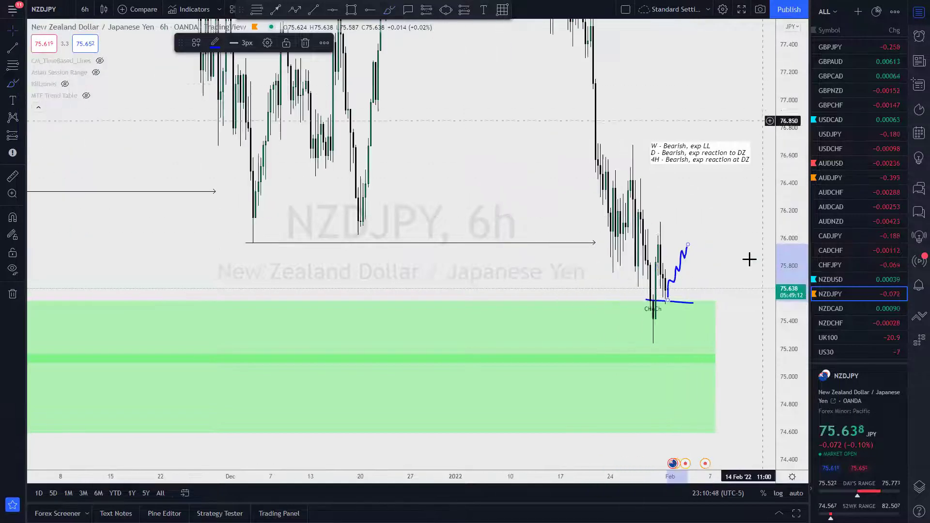
pyautogui.scroll(2, 691, 295)
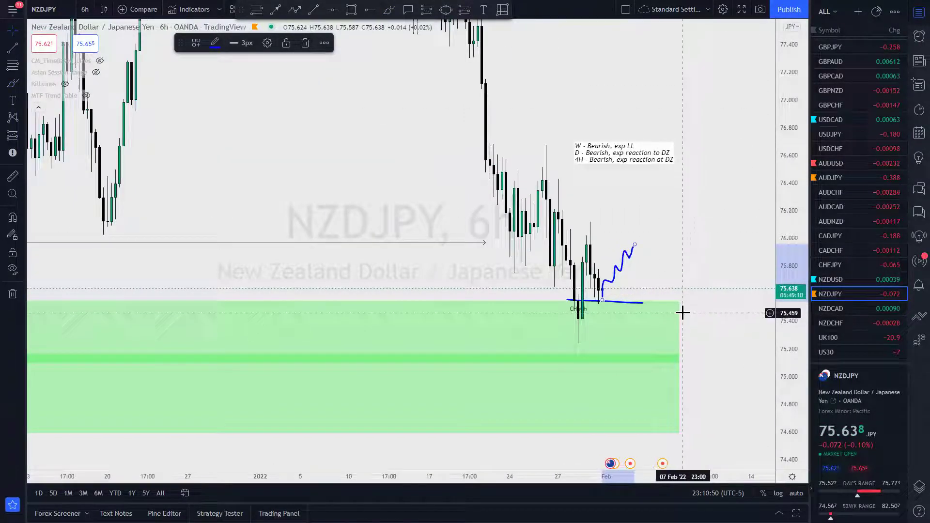
pyautogui.press('Delete')
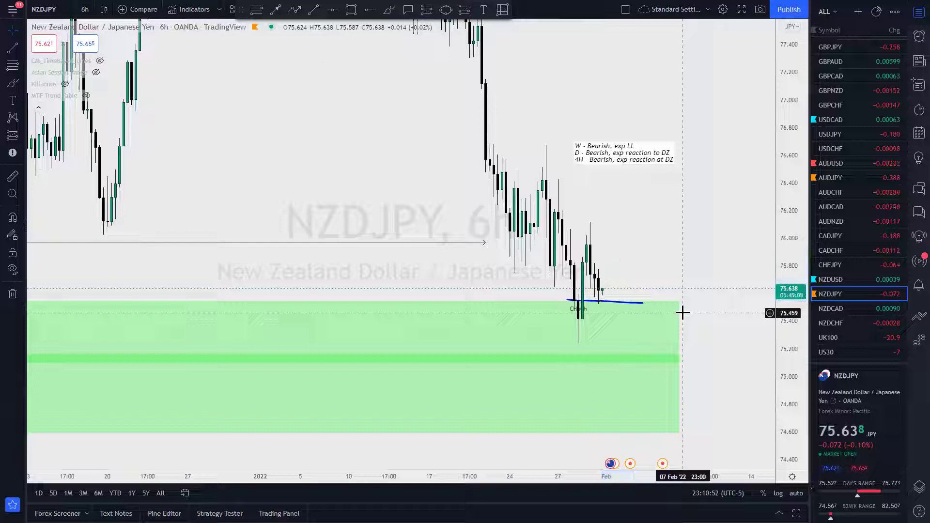
pyautogui.moveTo(607, 301); pyautogui.dragTo(627, 322)
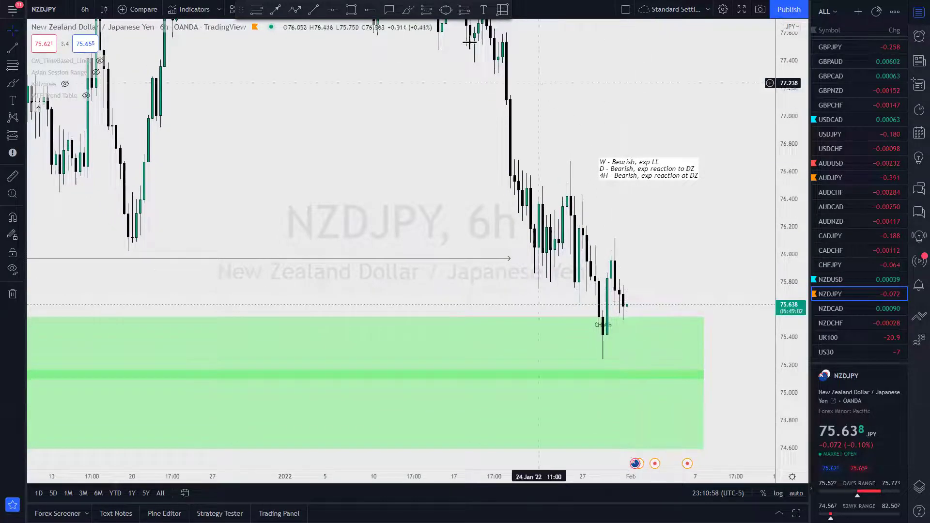
# Step: Brush a falling zigzag from about 75.50 to 74.75, a line at the recent low and a falling stroke, and undo them
pyautogui.click(409, 9)
pyautogui.moveTo(632, 323)
pyautogui.mouseDown()
pyautogui.moveTo(633, 348)
pyautogui.moveTo(715, 426)
pyautogui.mouseUp()
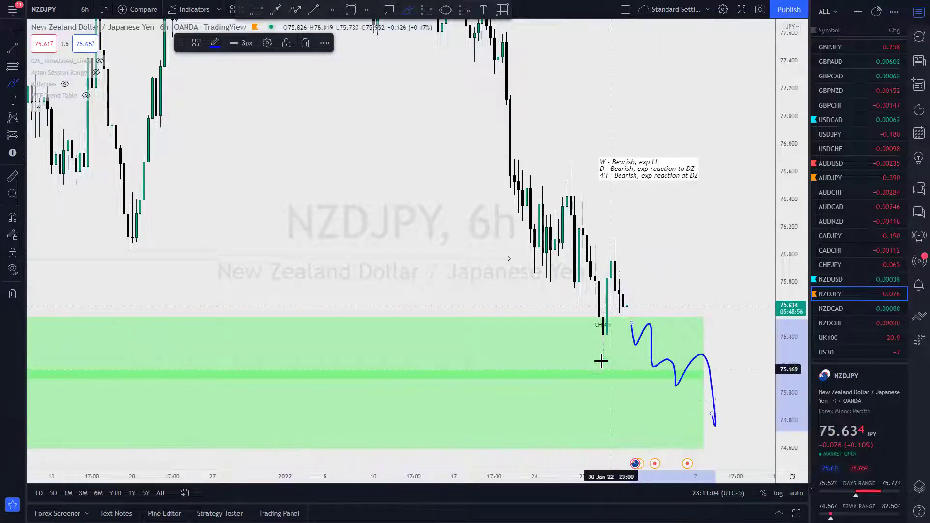
pyautogui.moveTo(602, 359); pyautogui.dragTo(664, 359)
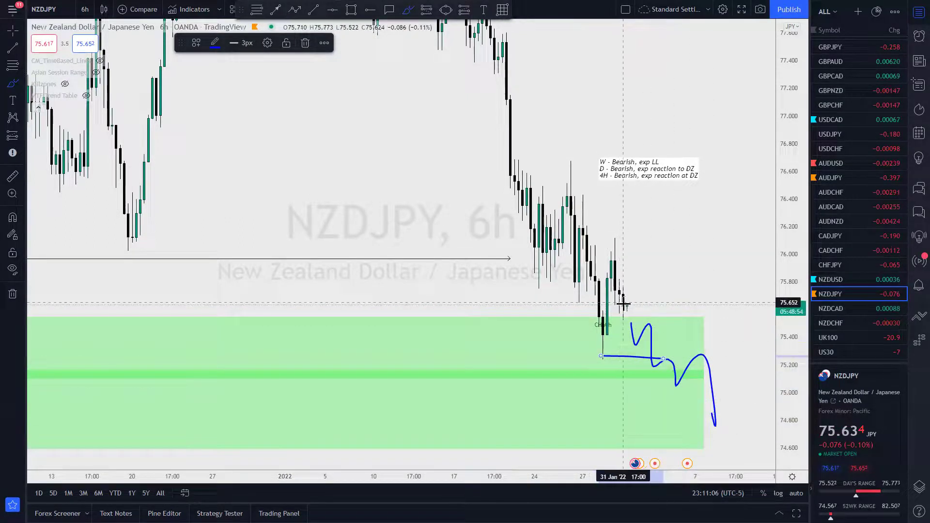
pyautogui.moveTo(623, 305); pyautogui.dragTo(659, 375)
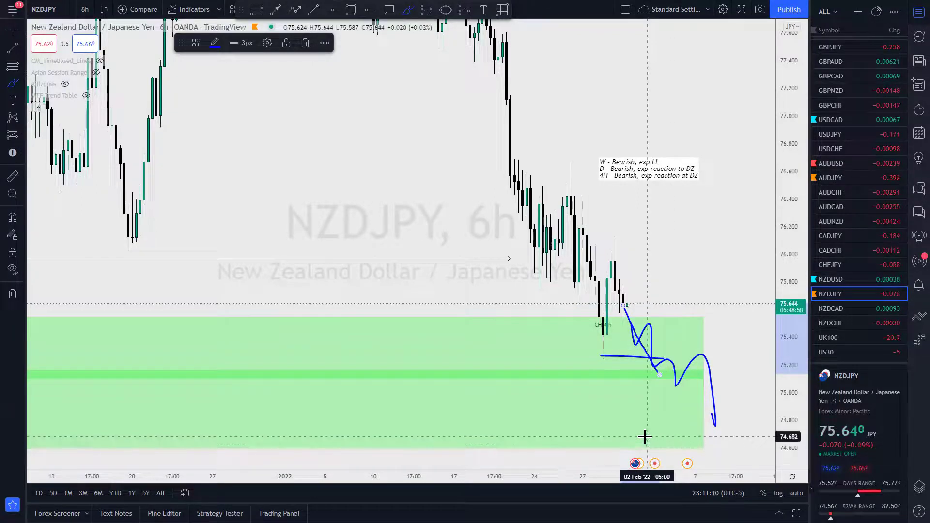
pyautogui.hotkey('ctrl', 'z')
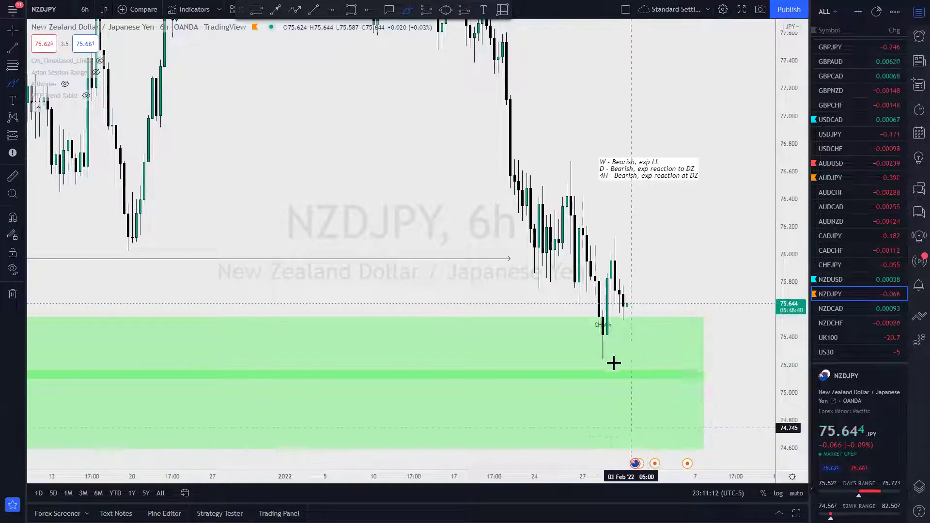
# Step: Draw a rectangle from 77.607 down to 77.402, starting at the 20 January candle before the sharp drop
pyautogui.scroll(-1, 613, 342)
pyautogui.moveTo(790, 95); pyautogui.dragTo(771, 391)
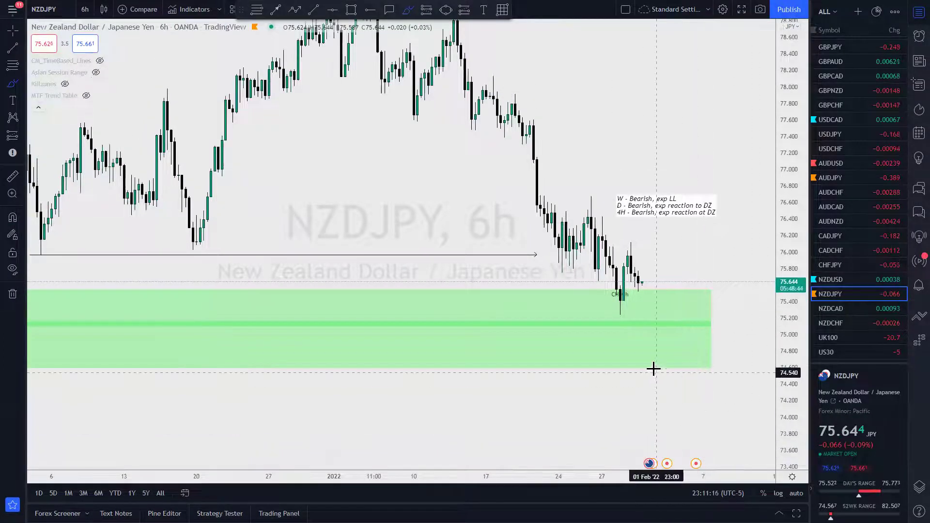
pyautogui.moveTo(409, 247); pyautogui.dragTo(457, 359)
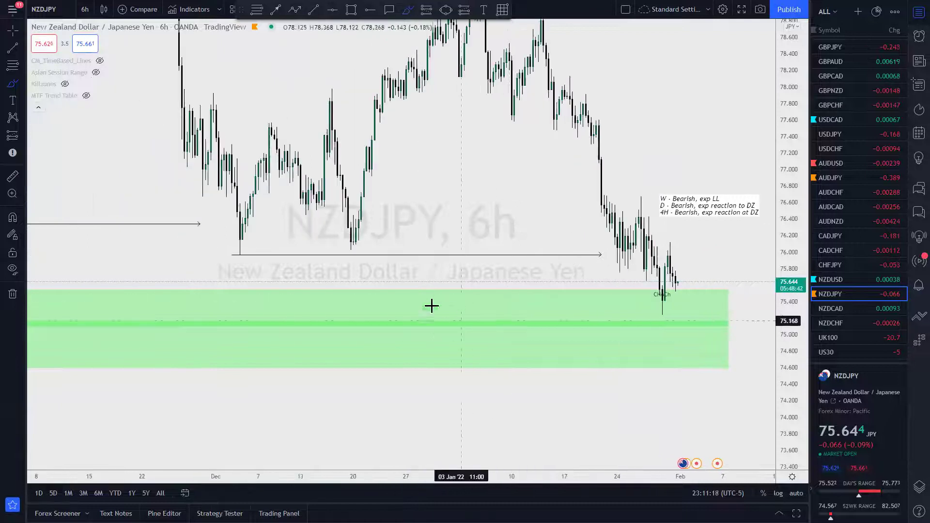
pyautogui.moveTo(437, 175); pyautogui.dragTo(322, 297)
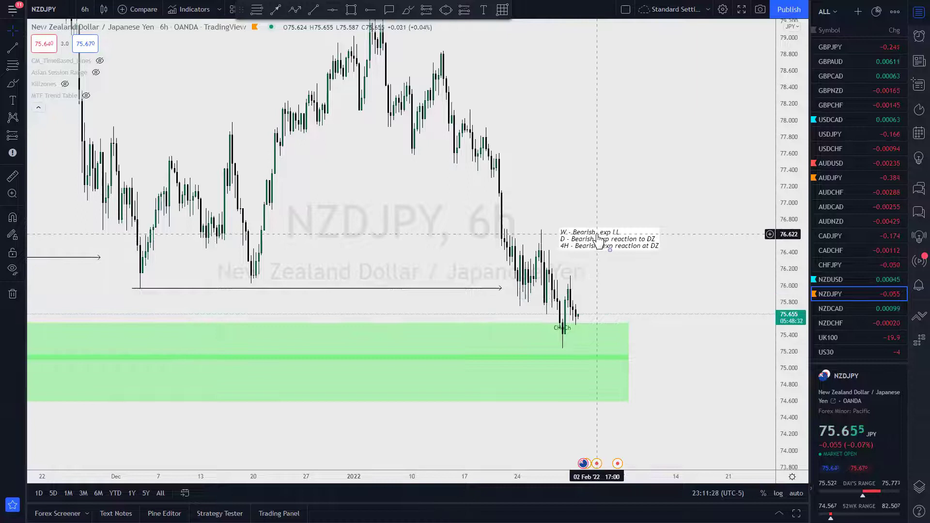
pyautogui.scroll(3, 586, 346)
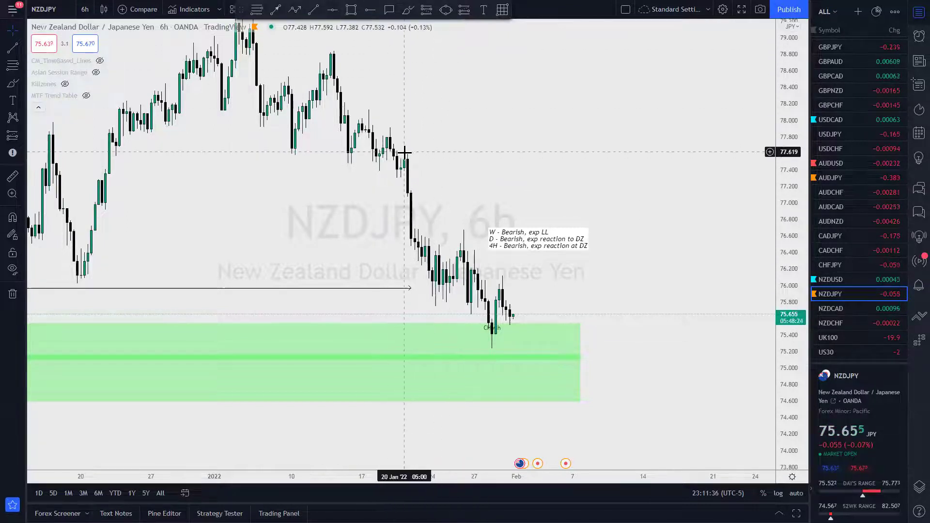
pyautogui.moveTo(414, 154); pyautogui.dragTo(430, 162)
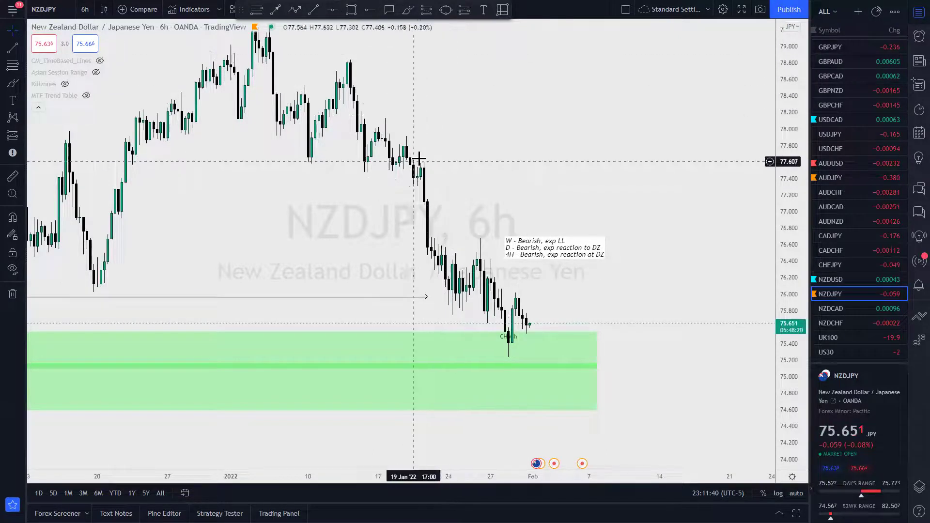
pyautogui.click(351, 9)
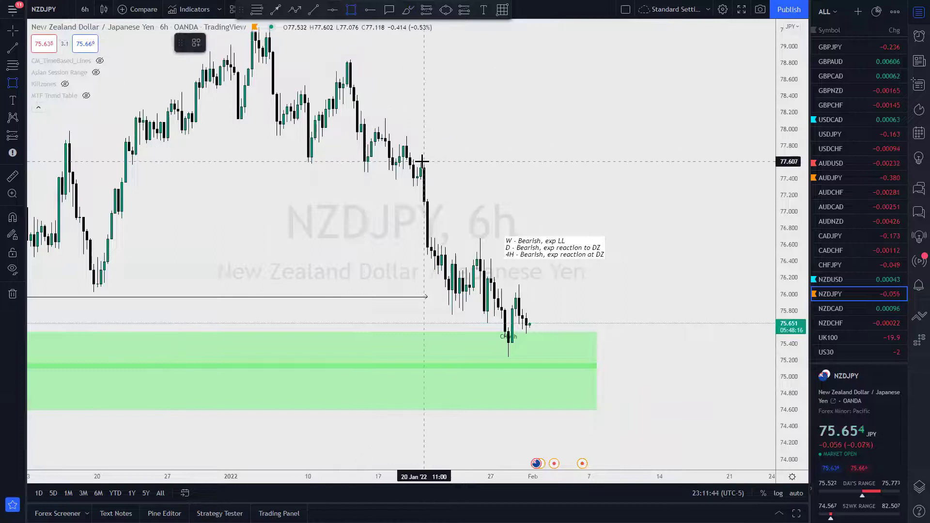
pyautogui.moveTo(450, 167); pyautogui.dragTo(455, 178)
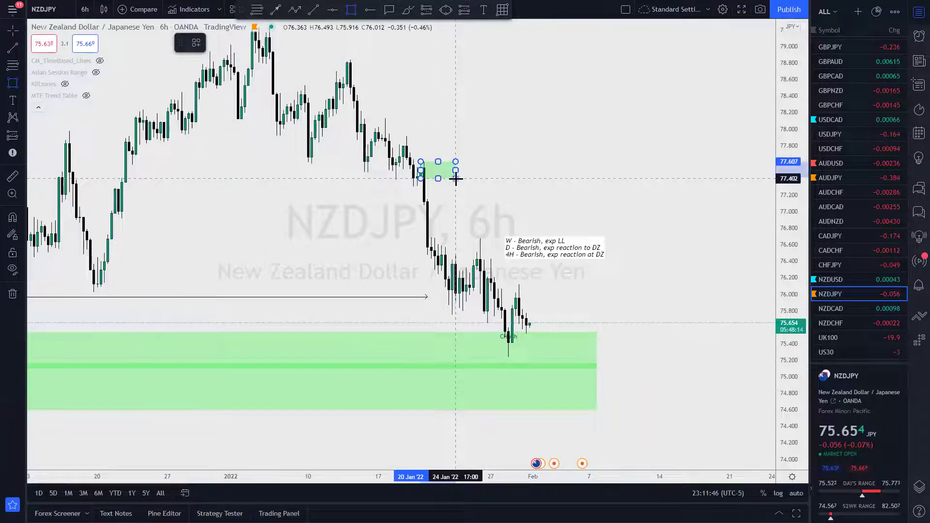
pyautogui.click(440, 193)
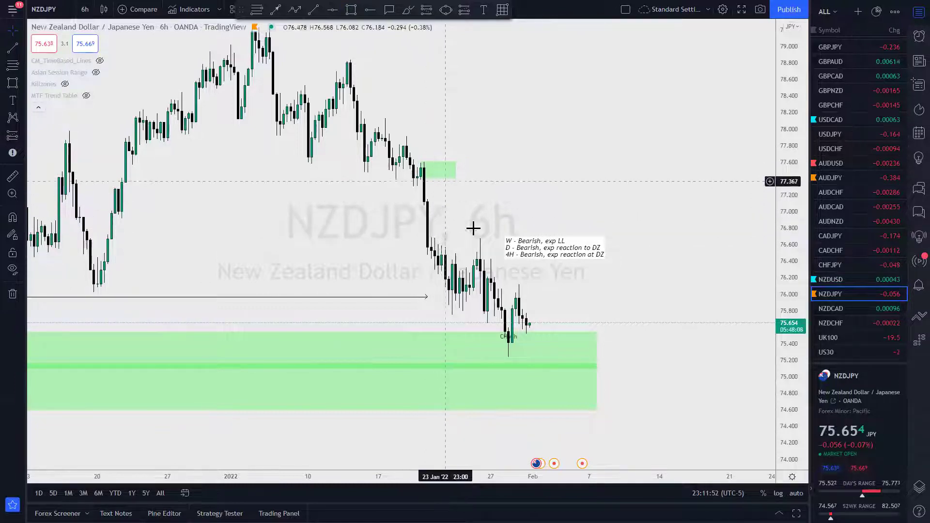
# Step: Extend the new rectangle to 7 February and move the bias note above it
pyautogui.moveTo(456, 168); pyautogui.dragTo(592, 170)
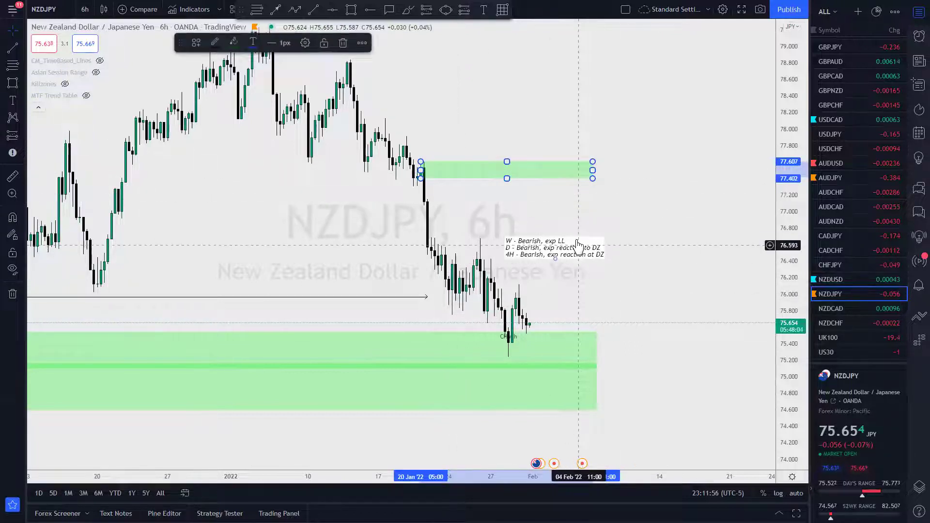
pyautogui.moveTo(558, 248); pyautogui.dragTo(574, 131)
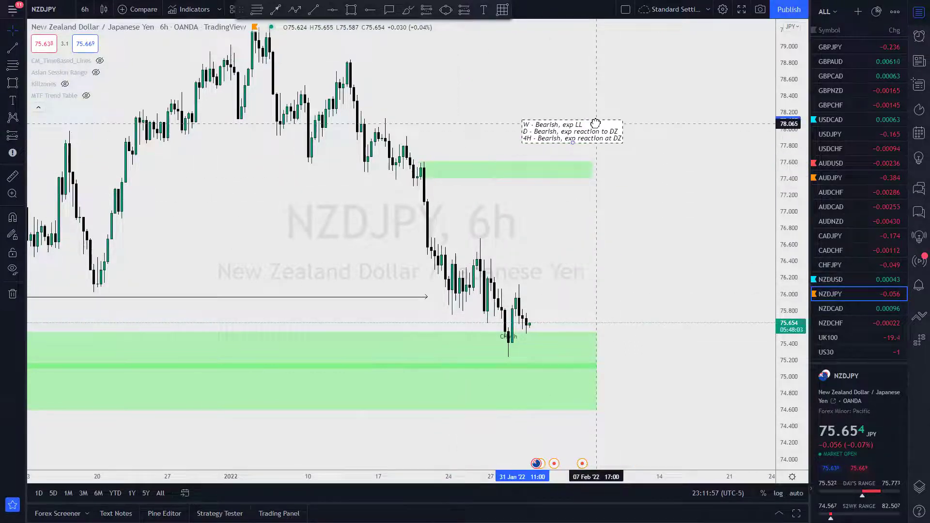
# Step: Apply the _Supply template to the rectangle and adjust its starting lower corner to 77.378 on 20 January 11:00
pyautogui.click(592, 170)
pyautogui.click(197, 47)
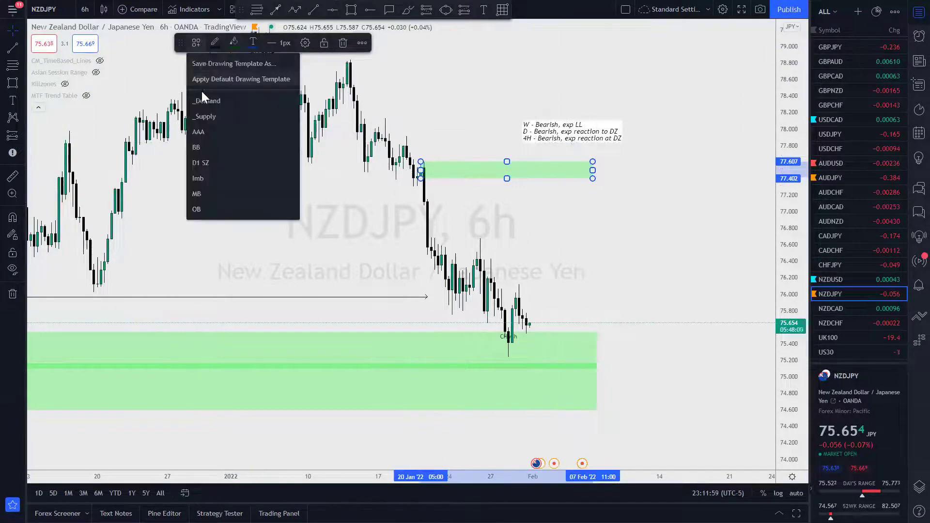
pyautogui.click(203, 117)
pyautogui.click(519, 207)
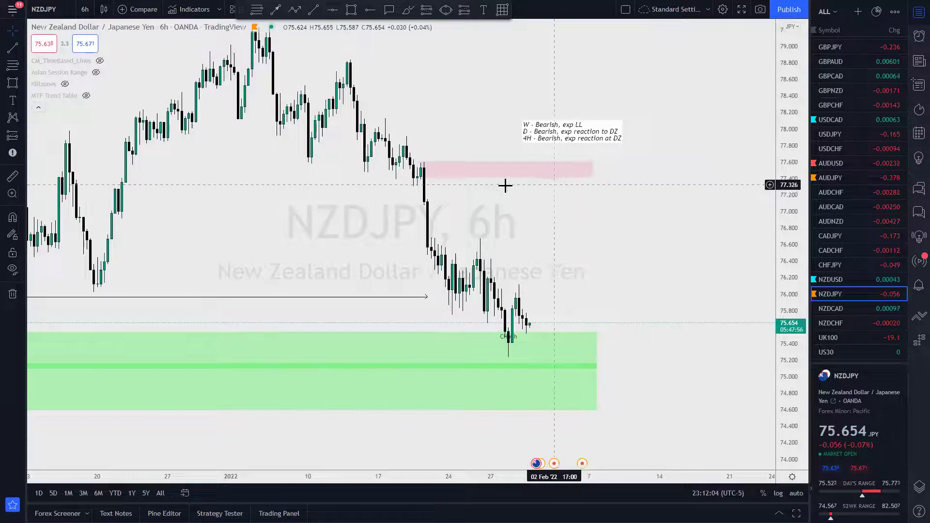
pyautogui.moveTo(422, 178); pyautogui.dragTo(426, 180)
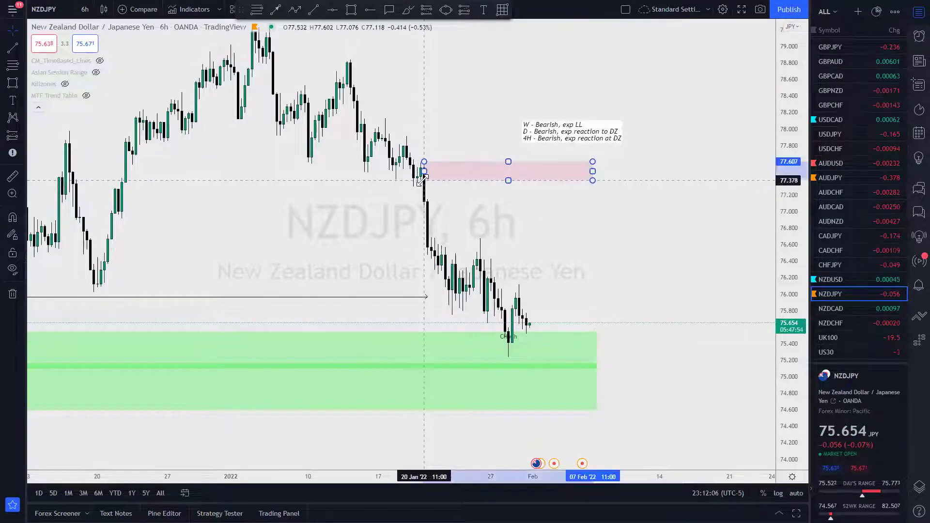
pyautogui.click(658, 396)
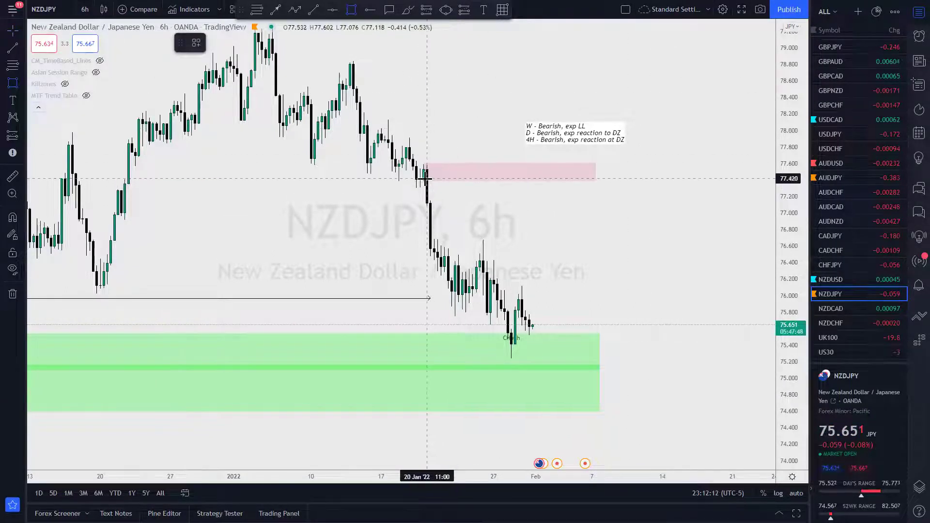
# Step: Mark the gap below the supply zone with a rectangle from 77.420 to 77.144 and apply the Imb template
pyautogui.moveTo(426, 179); pyautogui.dragTo(445, 201)
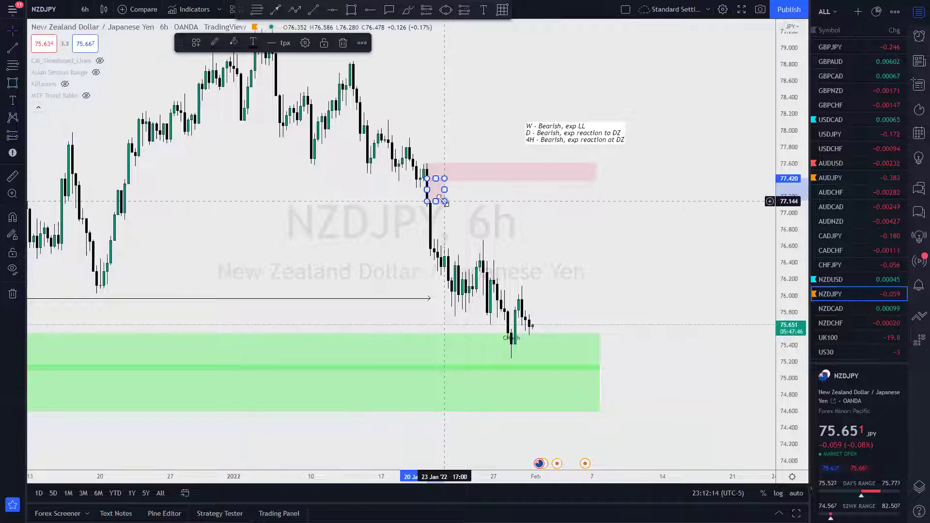
pyautogui.click(197, 42)
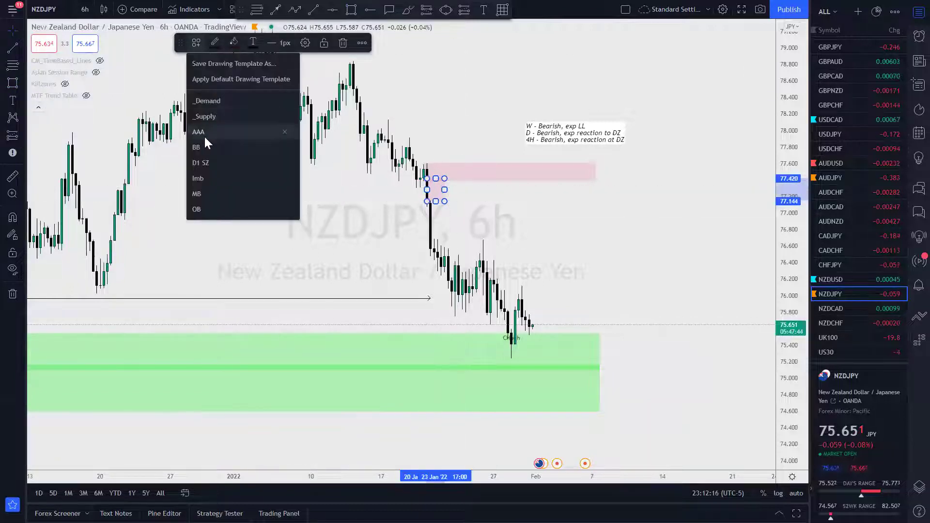
pyautogui.click(204, 178)
pyautogui.click(604, 242)
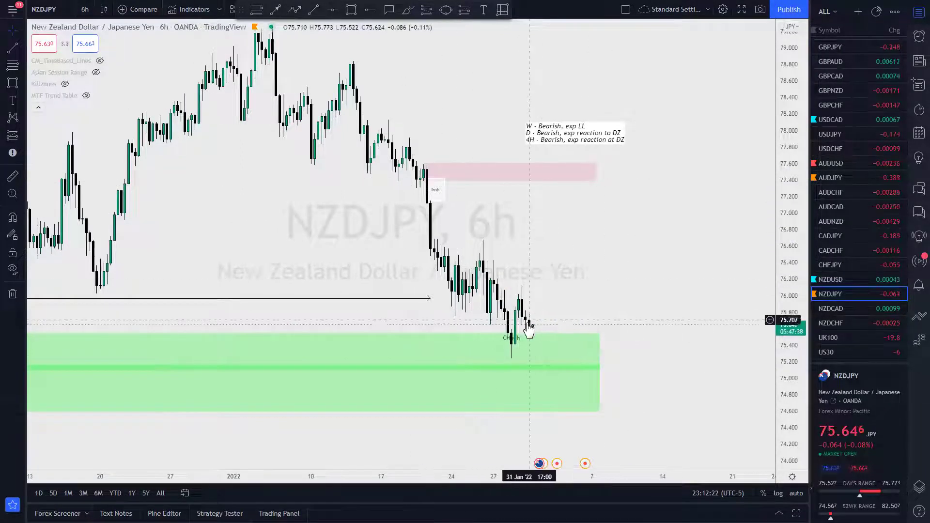
# Step: View NZDJPY on the 15-minute interval with the price axis rescaled around the recent move from the demand zone
pyautogui.scroll(2, 521, 338)
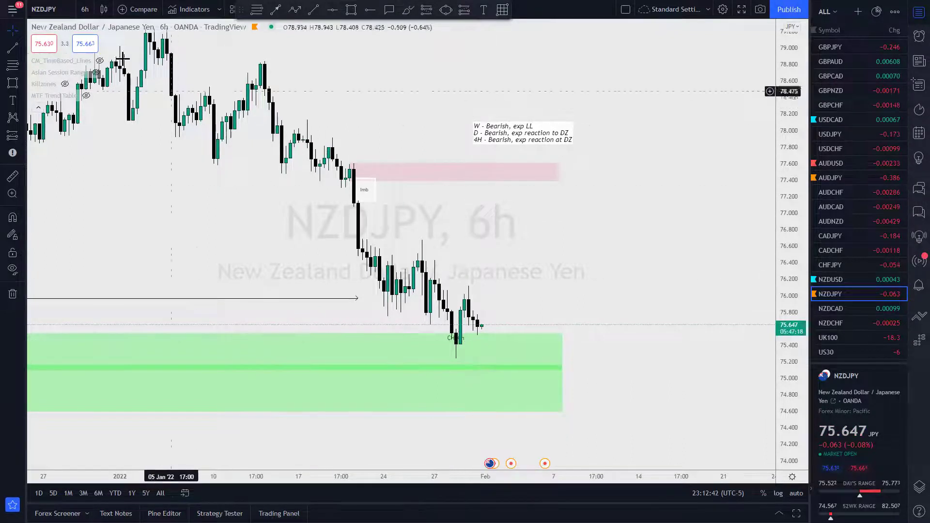
pyautogui.click(81, 10)
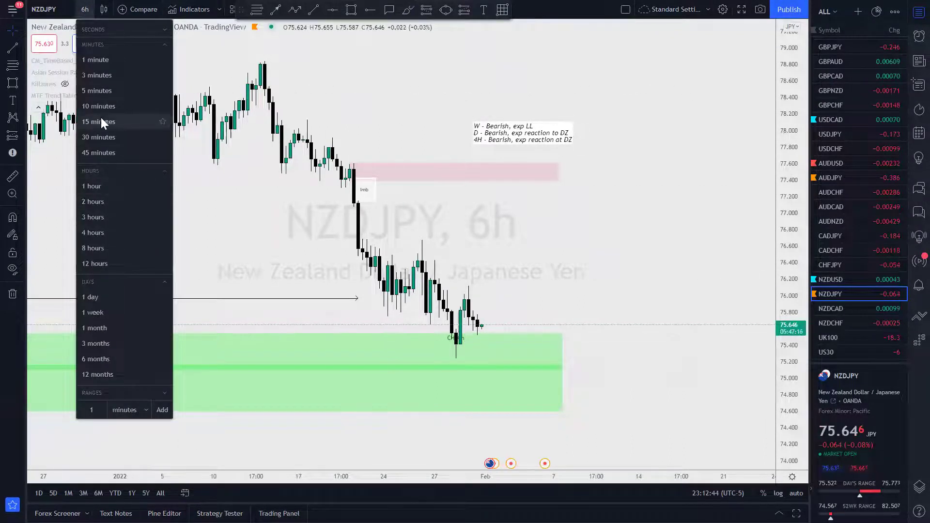
pyautogui.click(142, 122)
pyautogui.scroll(-3, 770, 359)
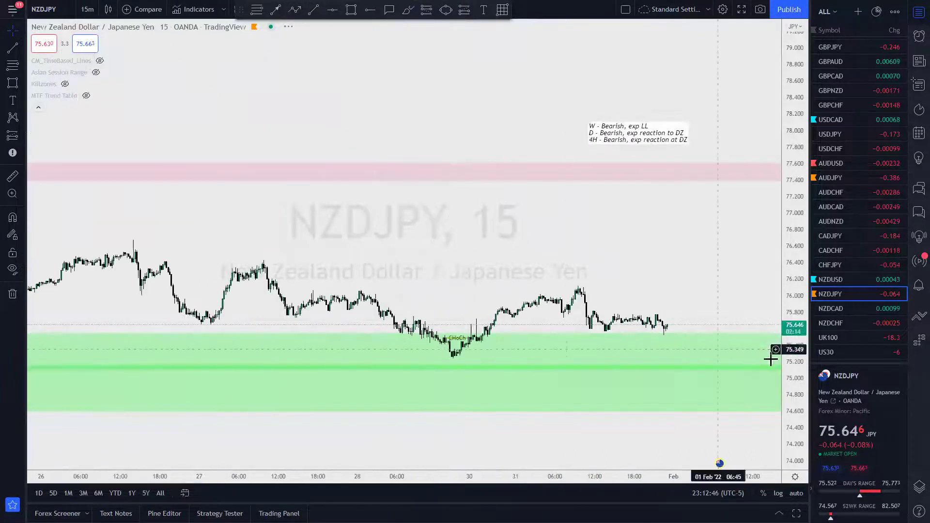
pyautogui.moveTo(801, 395); pyautogui.dragTo(756, 179)
pyautogui.scroll(5, 654, 298)
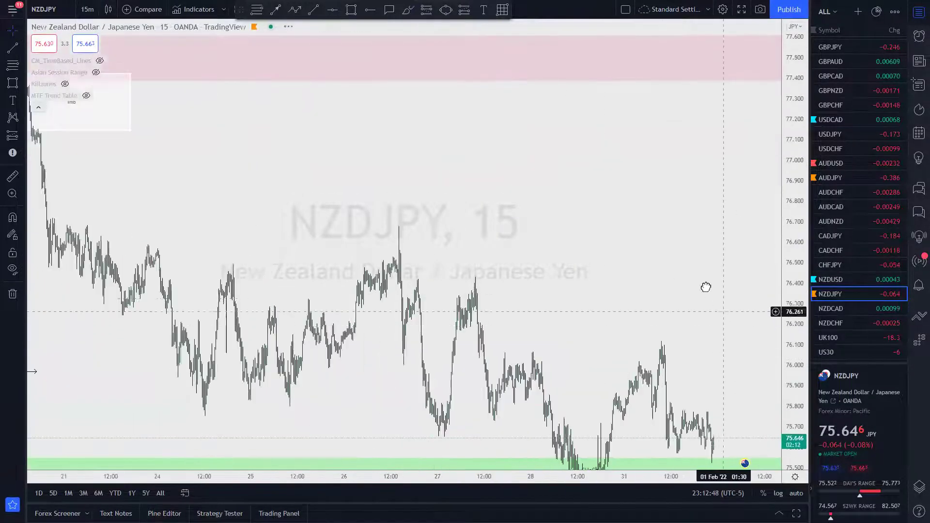
pyautogui.scroll(5, 686, 310)
pyautogui.moveTo(535, 272); pyautogui.dragTo(393, 328)
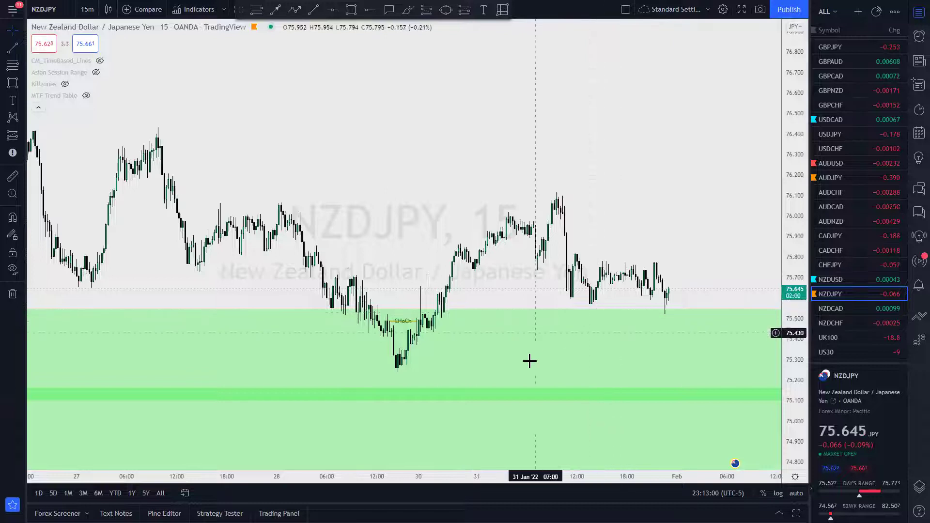
# Step: Switch the NZDJPY chart to the 1-hour interval
pyautogui.click(87, 9)
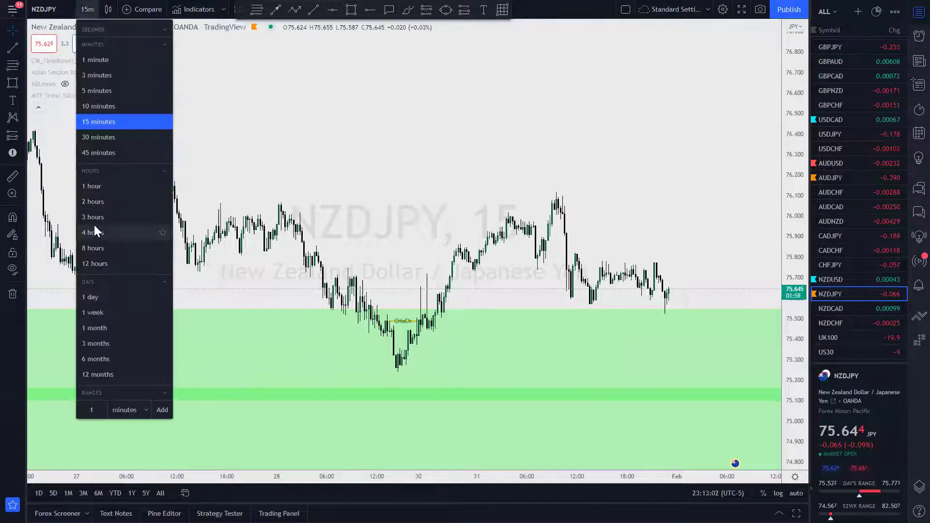
pyautogui.click(103, 187)
pyautogui.scroll(5, 546, 359)
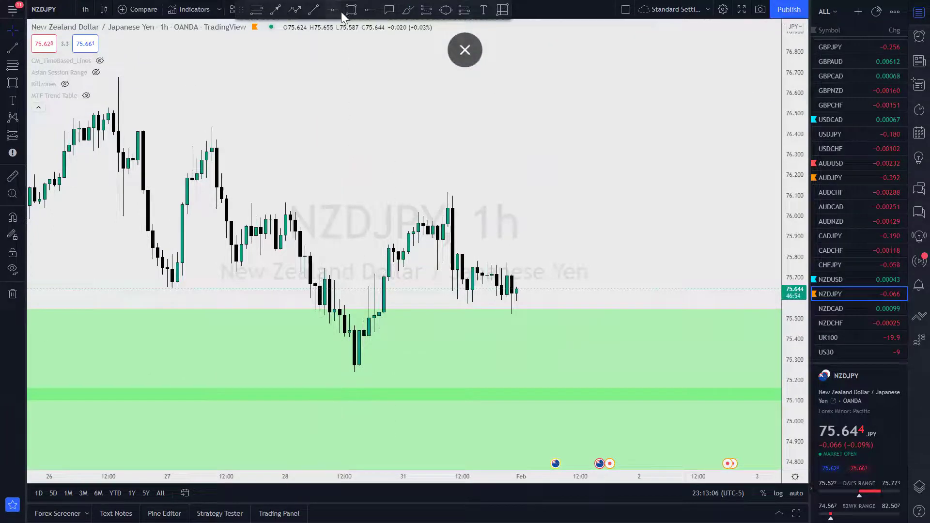
# Step: Draw a rectangle from 75.444 to 75.371, spanning 28 January to 1 February 11:00, and apply the _Demand template
pyautogui.hotkey('alt', 'shift', 'r')
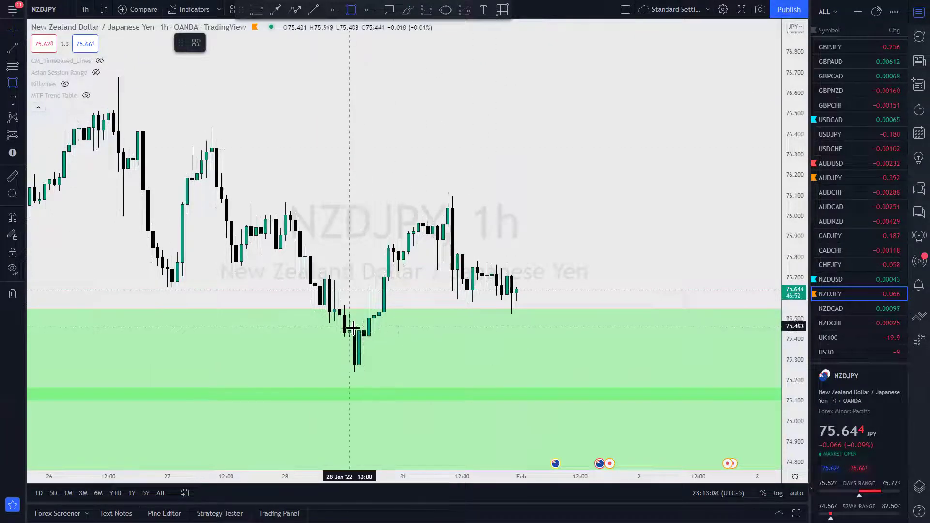
pyautogui.click(556, 344)
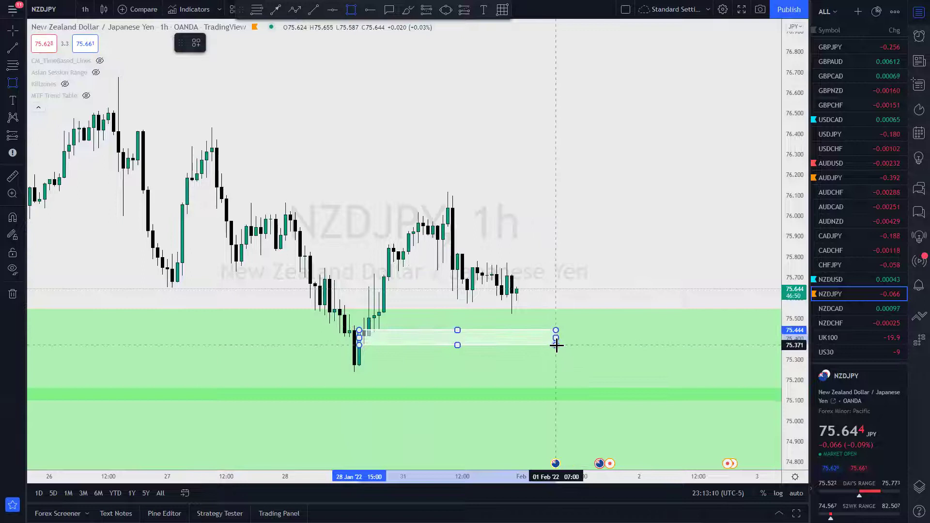
pyautogui.moveTo(556, 339); pyautogui.dragTo(576, 338)
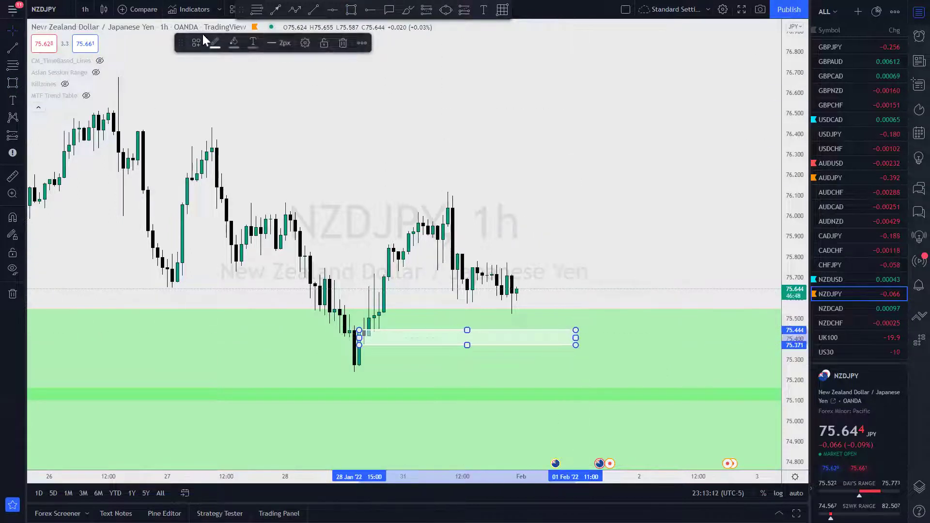
pyautogui.click(198, 43)
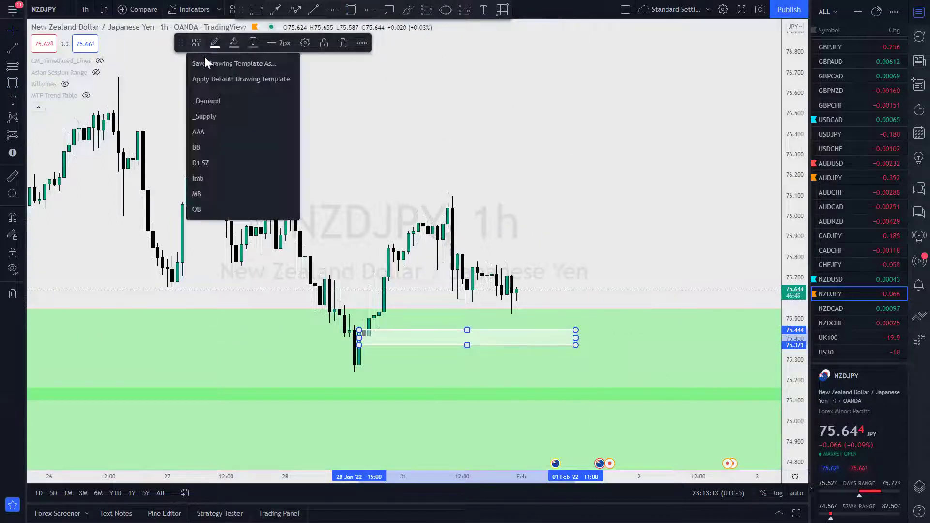
pyautogui.click(208, 101)
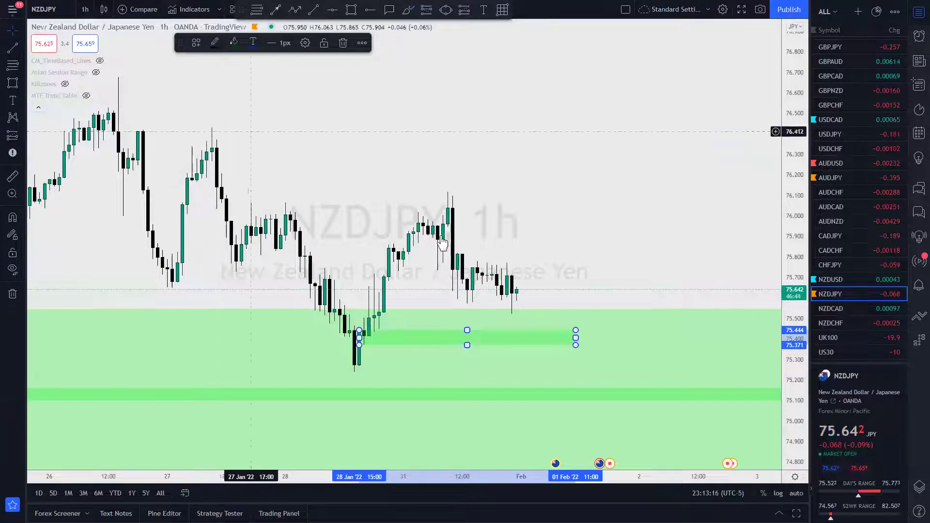
pyautogui.click(589, 237)
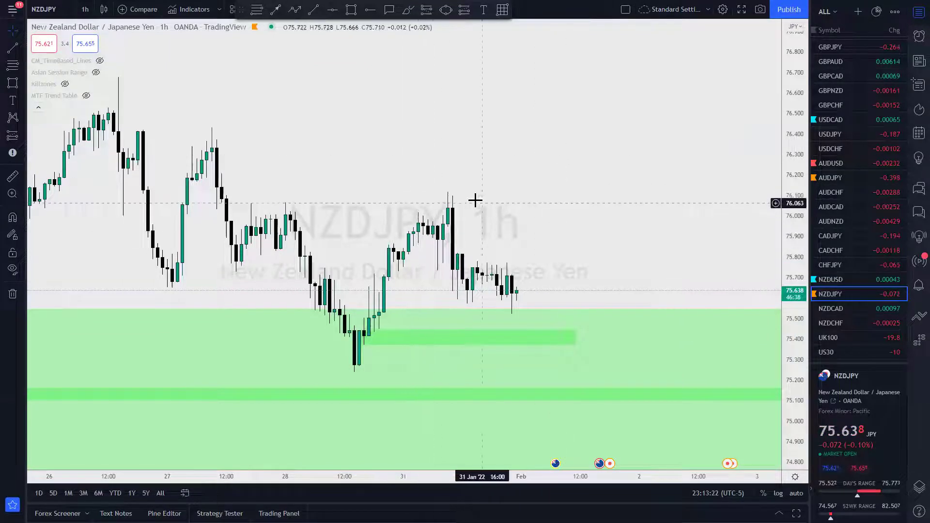
# Step: Draw a horizontal trend line at 76.070 from 28 January 00:00 to 31 January 09:00 and apply the X template
pyautogui.click(309, 14)
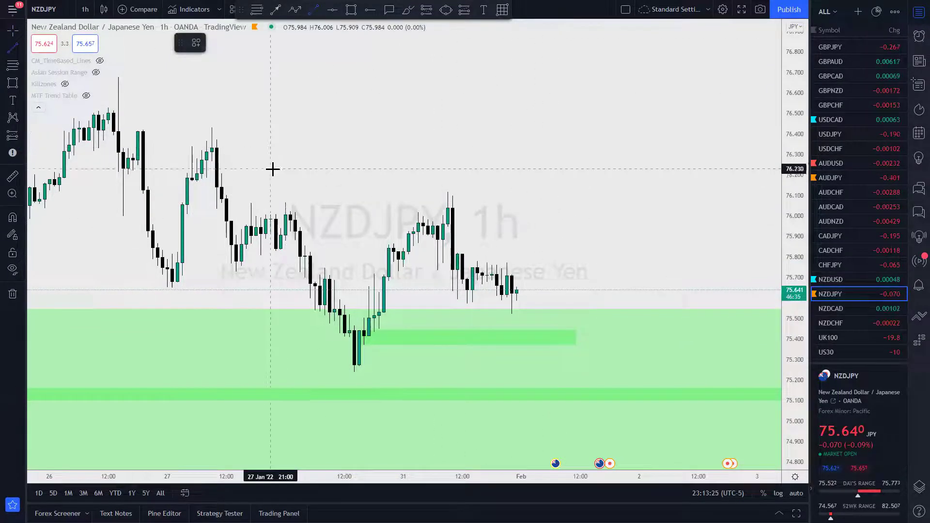
pyautogui.click(286, 202)
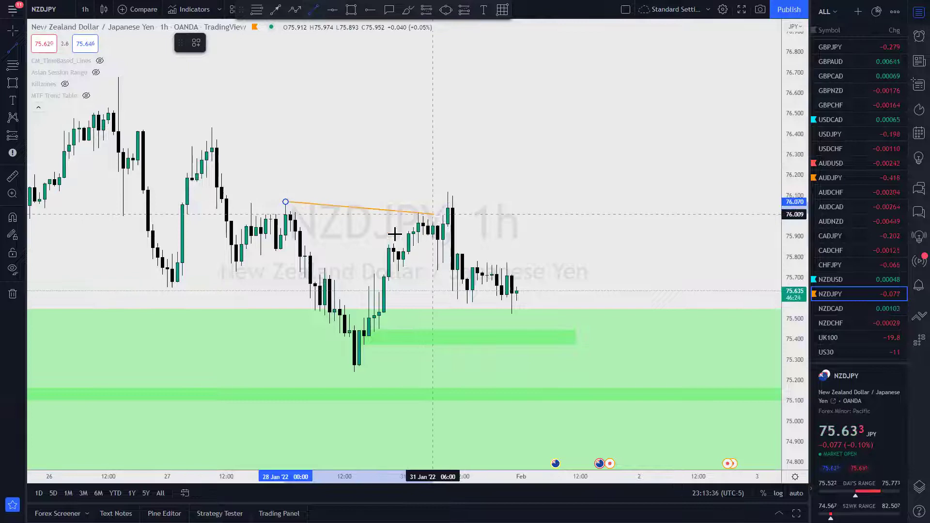
pyautogui.click(448, 201)
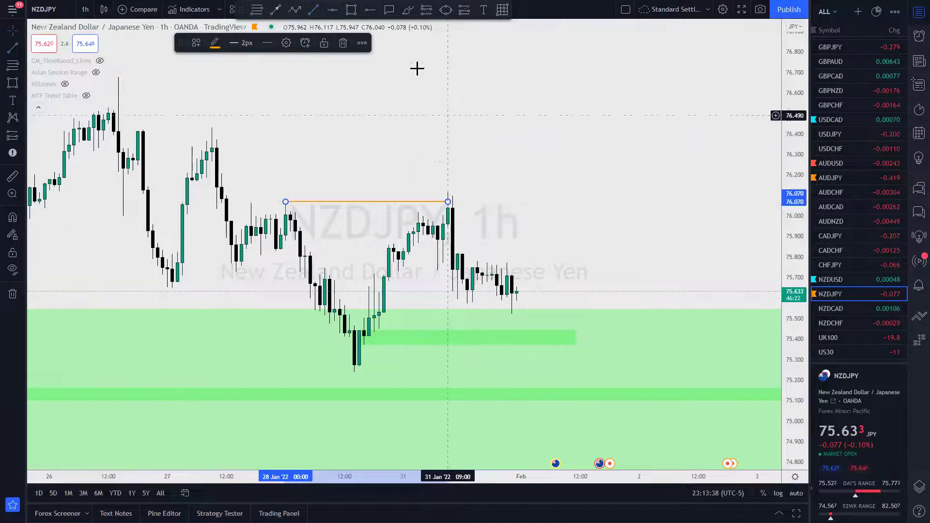
pyautogui.click(195, 43)
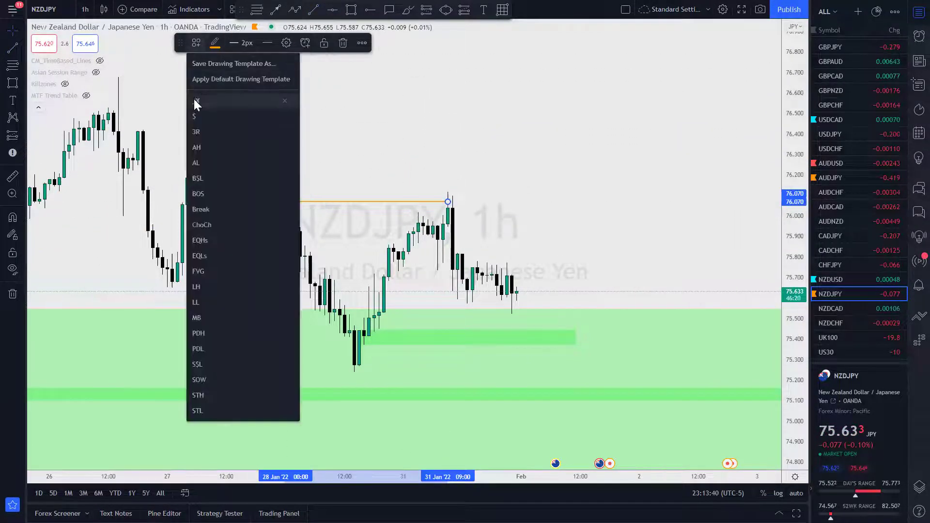
pyautogui.click(202, 101)
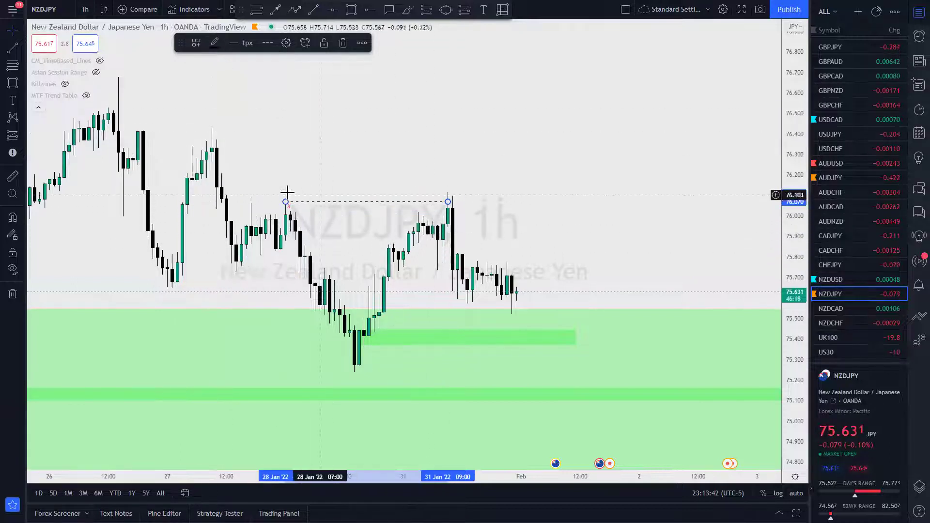
# Step: Set the vertical text alignment of the new trend line's X label to Top
pyautogui.click(286, 42)
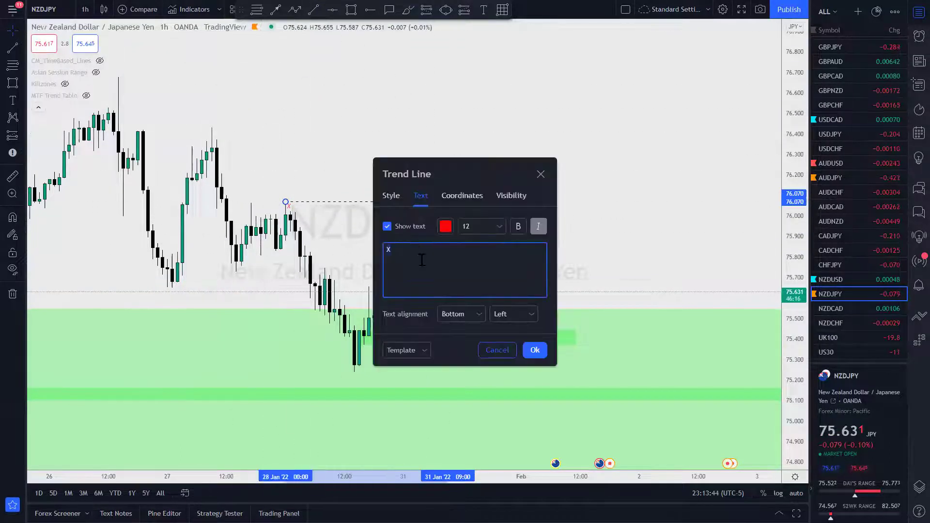
pyautogui.click(465, 314)
pyautogui.click(475, 332)
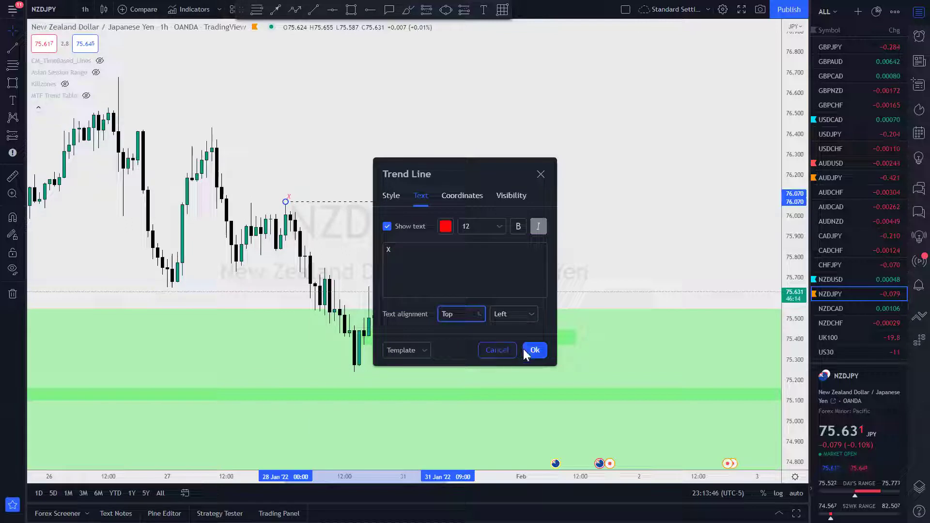
pyautogui.click(527, 351)
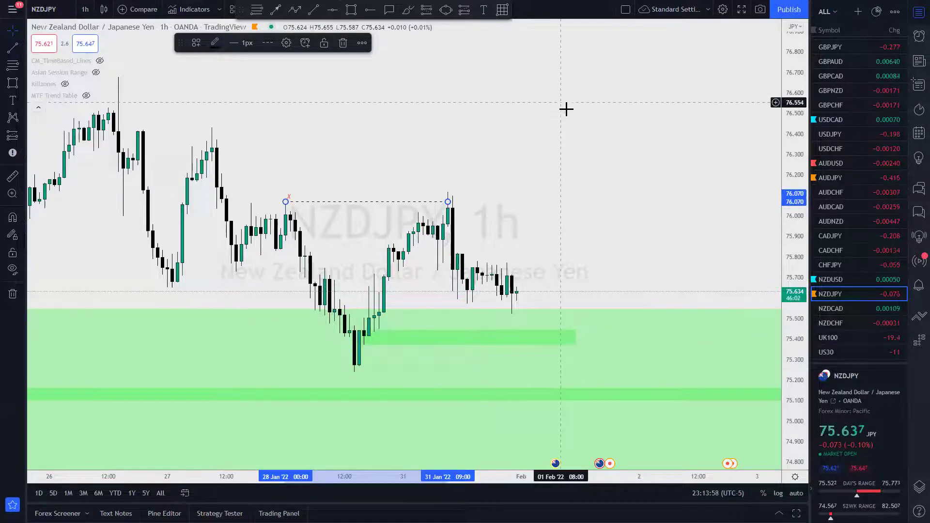
# Step: Examine the wider NZDJPY 1-hour price structure around the X-marked line and the demand zones below it
pyautogui.scroll(-3, 574, 162)
pyautogui.scroll(-3, 552, 402)
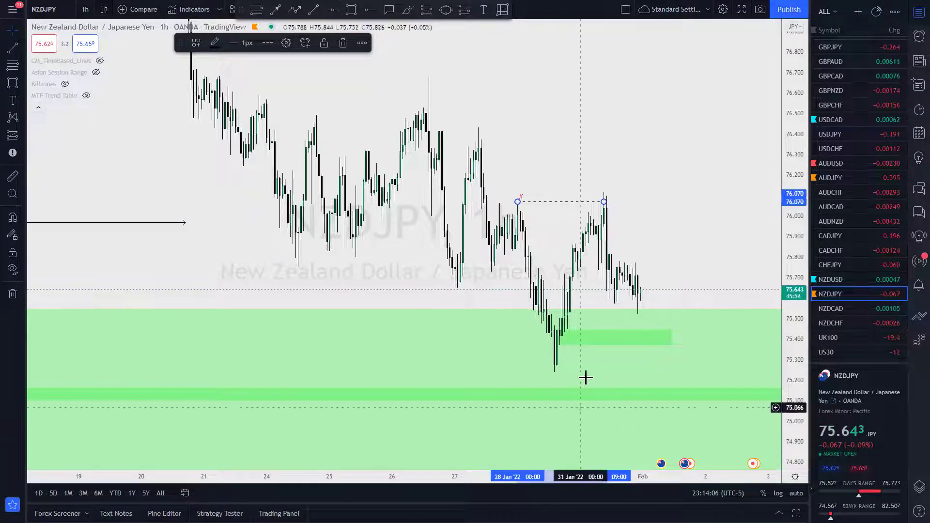
pyautogui.moveTo(650, 232)
pyautogui.mouseDown()
pyautogui.moveTo(636, 187)
pyautogui.moveTo(592, 156)
pyautogui.mouseUp()
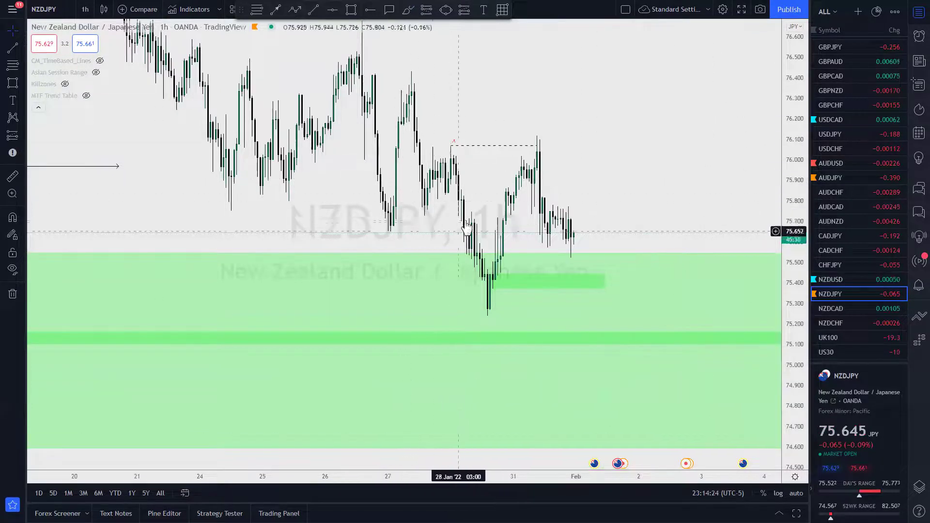
pyautogui.click(538, 145)
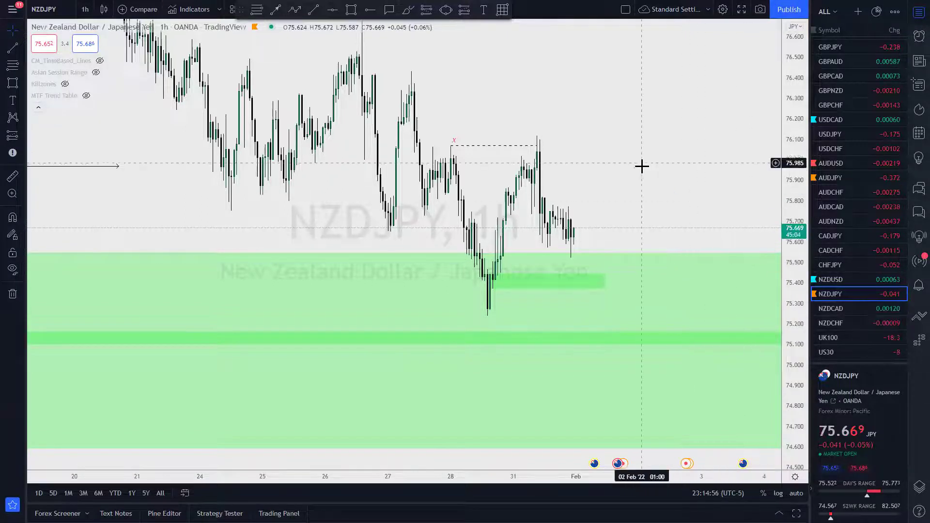
pyautogui.scroll(-2, 657, 190)
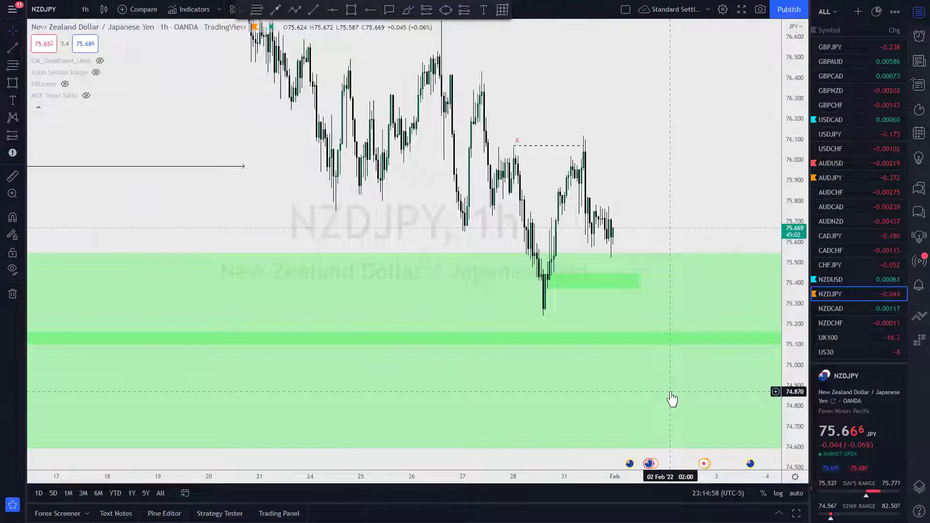